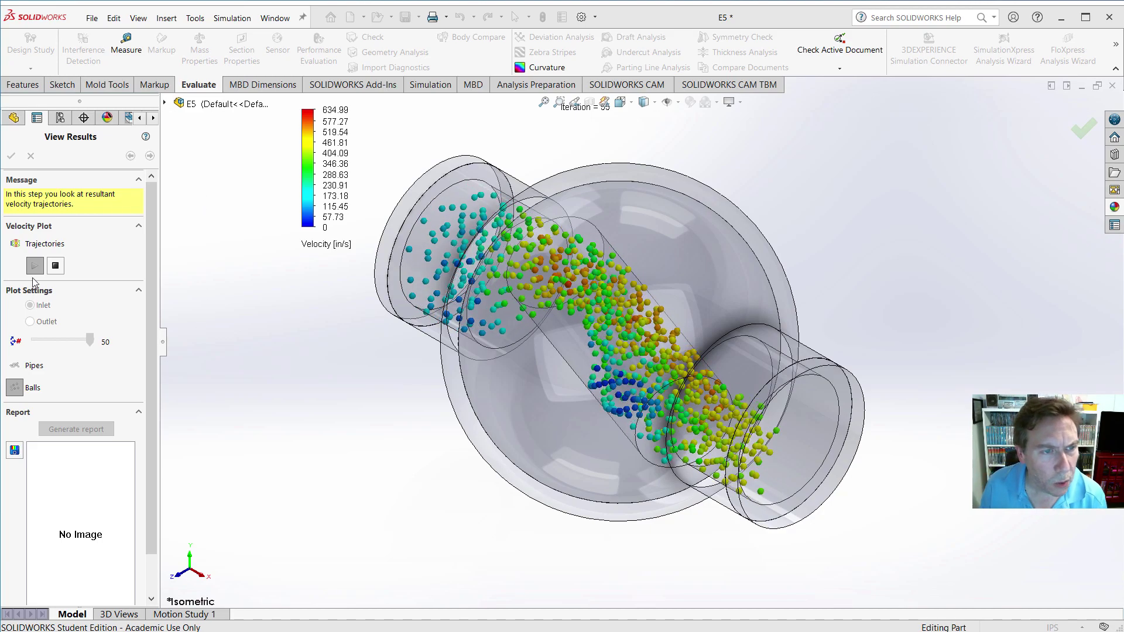
{"action": "left_click", "coordinate": [55, 265]}
{"action": "key", "text": "alt+Tab"}
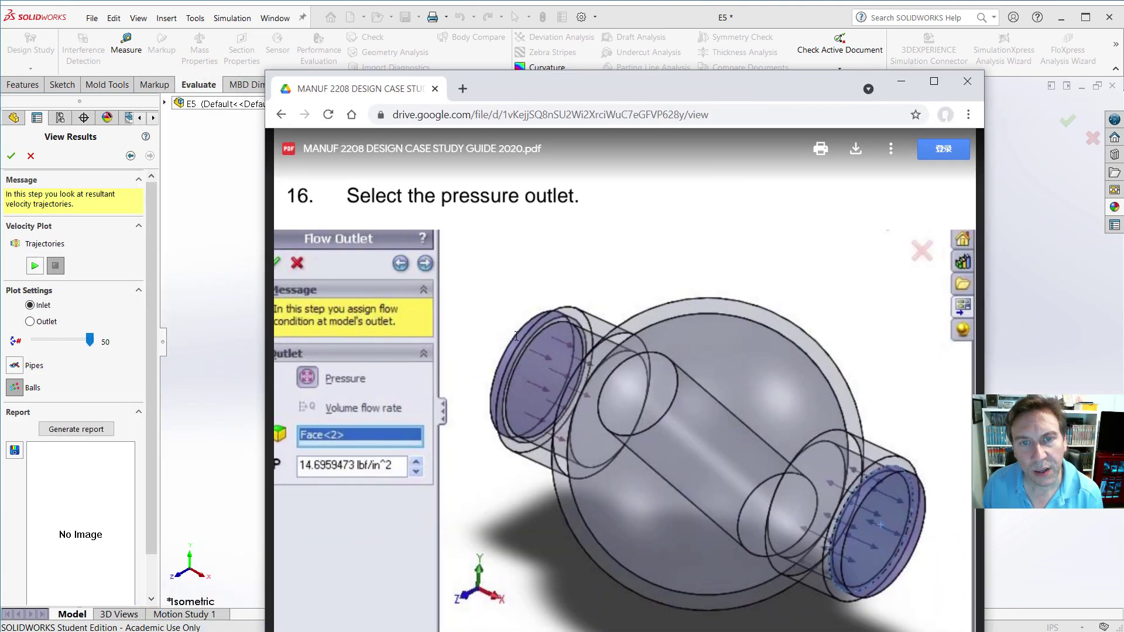
{"action": "scroll", "coordinate": [519, 339], "scroll_direction": "up", "scroll_amount": 15}
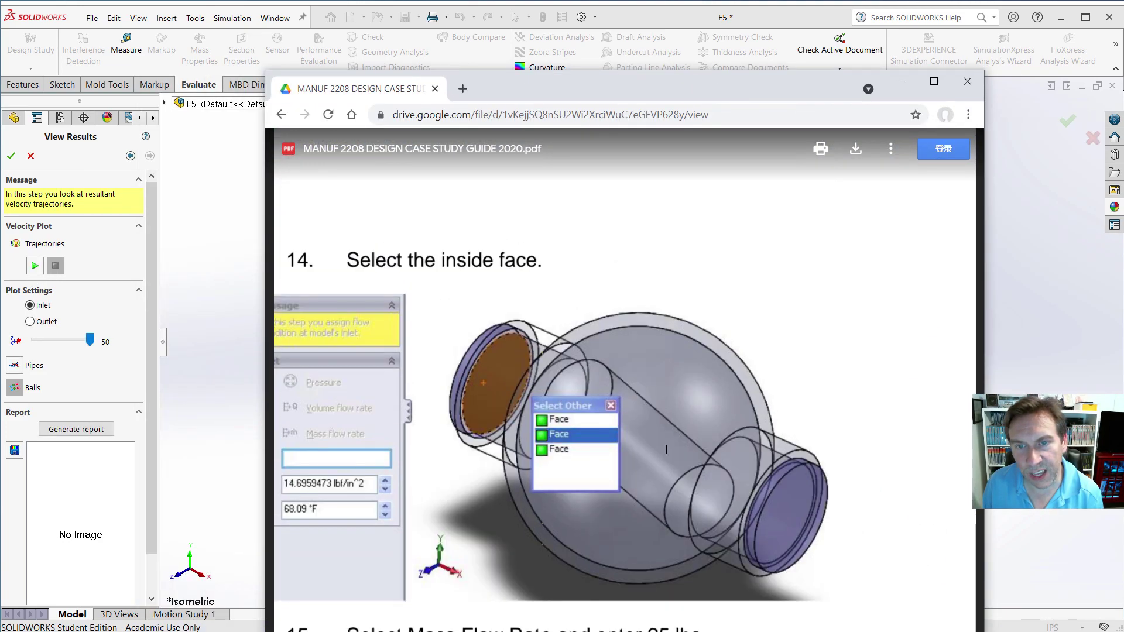
{"action": "scroll", "coordinate": [667, 449], "scroll_direction": "up", "scroll_amount": 15}
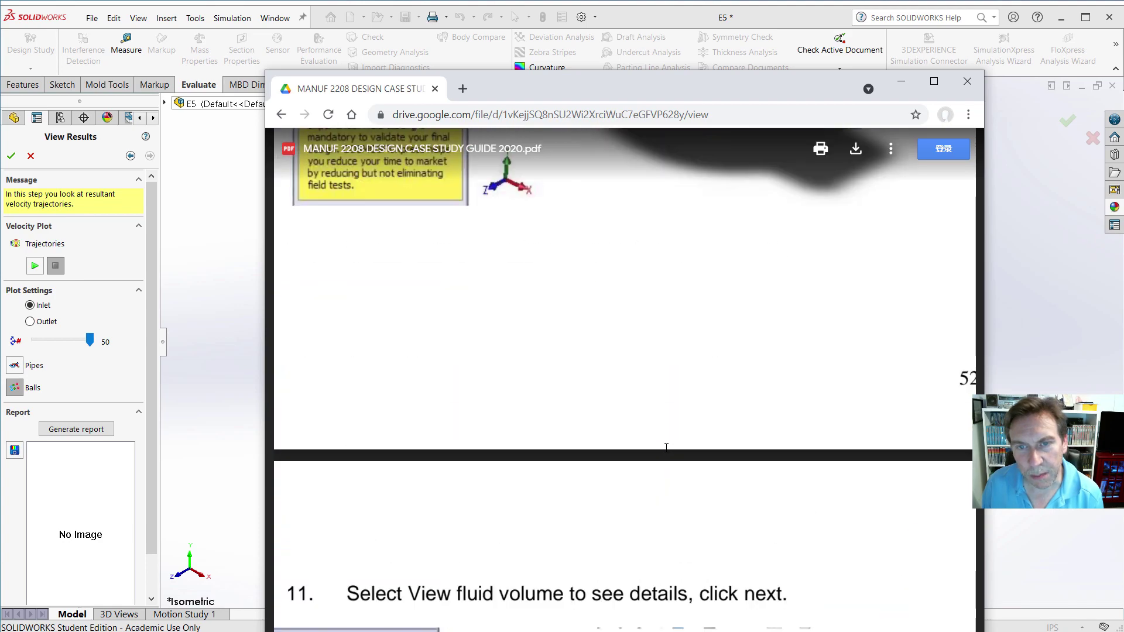
{"action": "scroll", "coordinate": [666, 448], "scroll_direction": "up", "scroll_amount": 15}
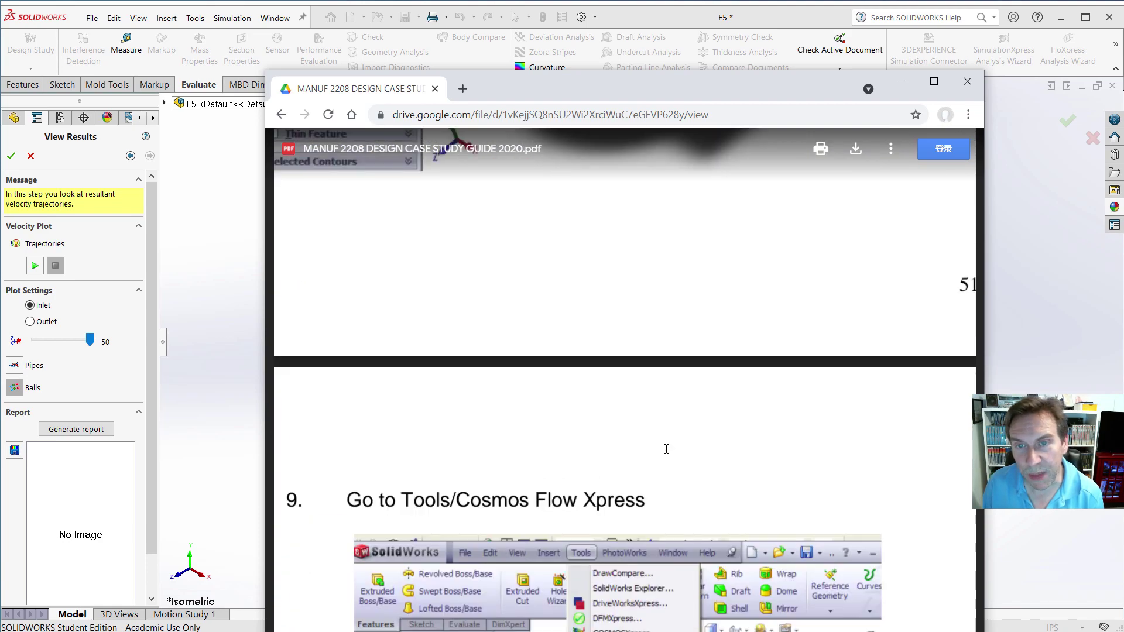
{"action": "scroll", "coordinate": [667, 449], "scroll_direction": "up", "scroll_amount": 15}
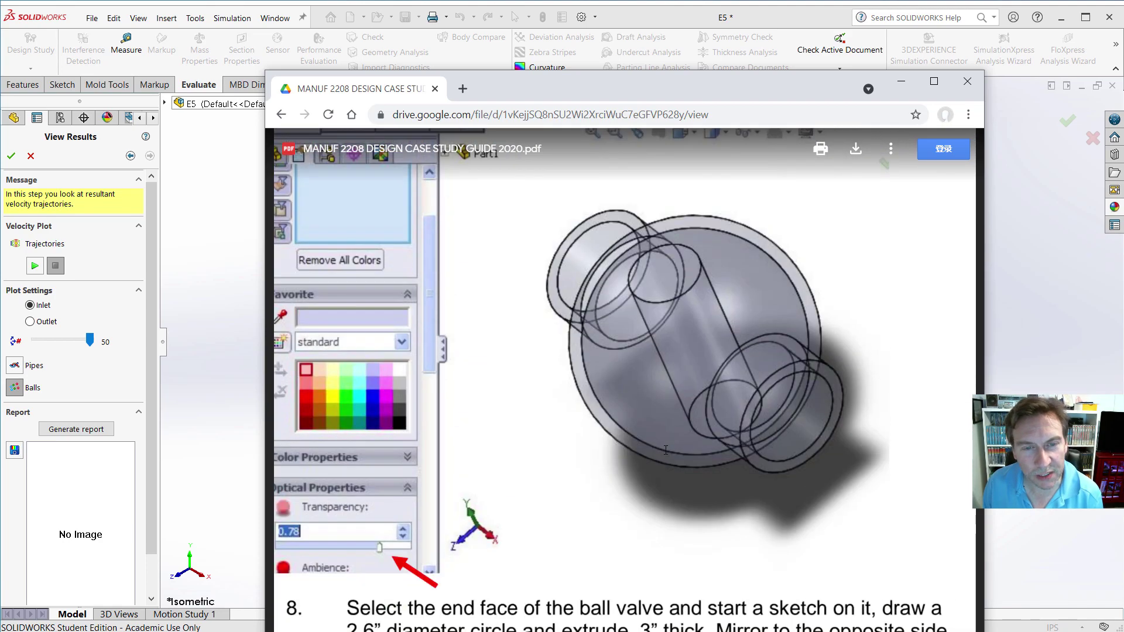
{"action": "scroll", "coordinate": [666, 449], "scroll_direction": "up", "scroll_amount": 15}
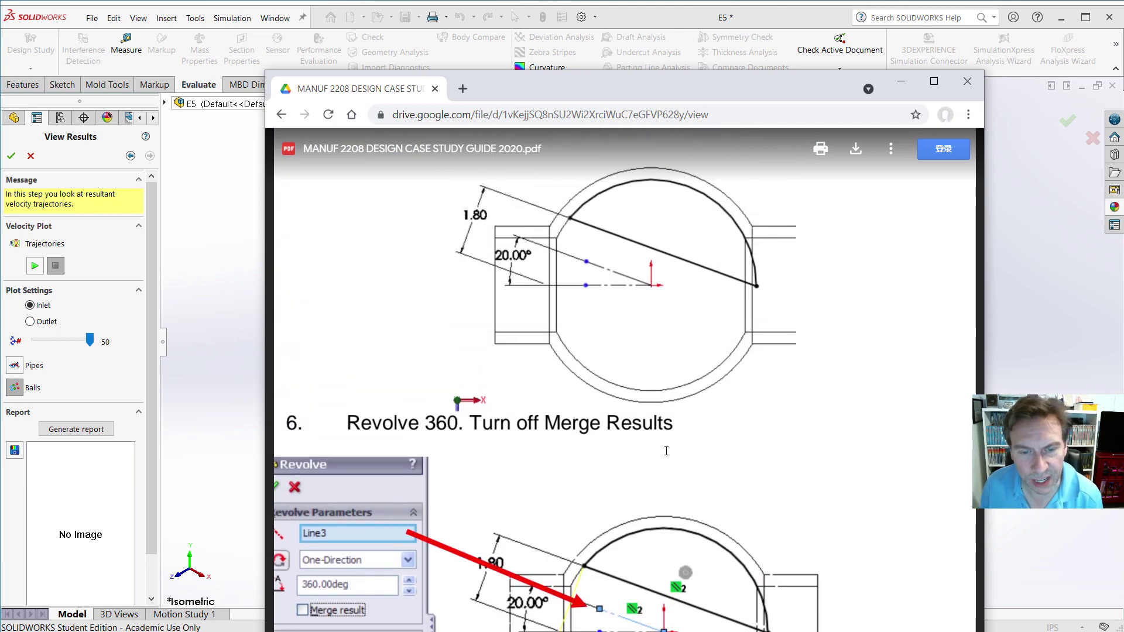
{"action": "scroll", "coordinate": [666, 451], "scroll_direction": "up", "scroll_amount": 5}
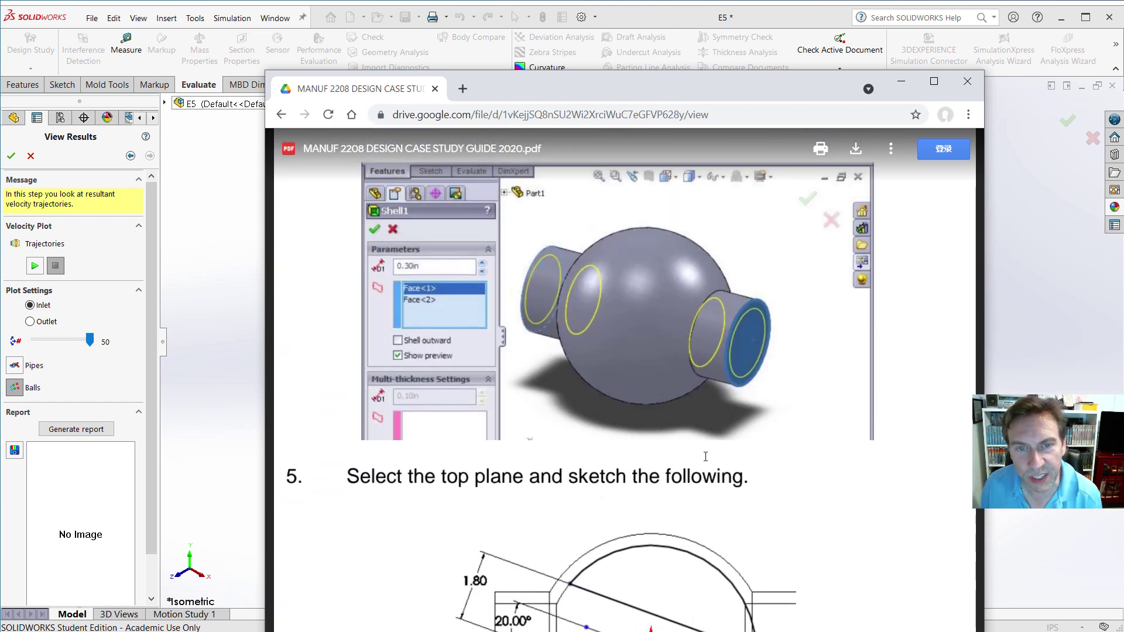
{"action": "scroll", "coordinate": [705, 457], "scroll_direction": "up", "scroll_amount": 3}
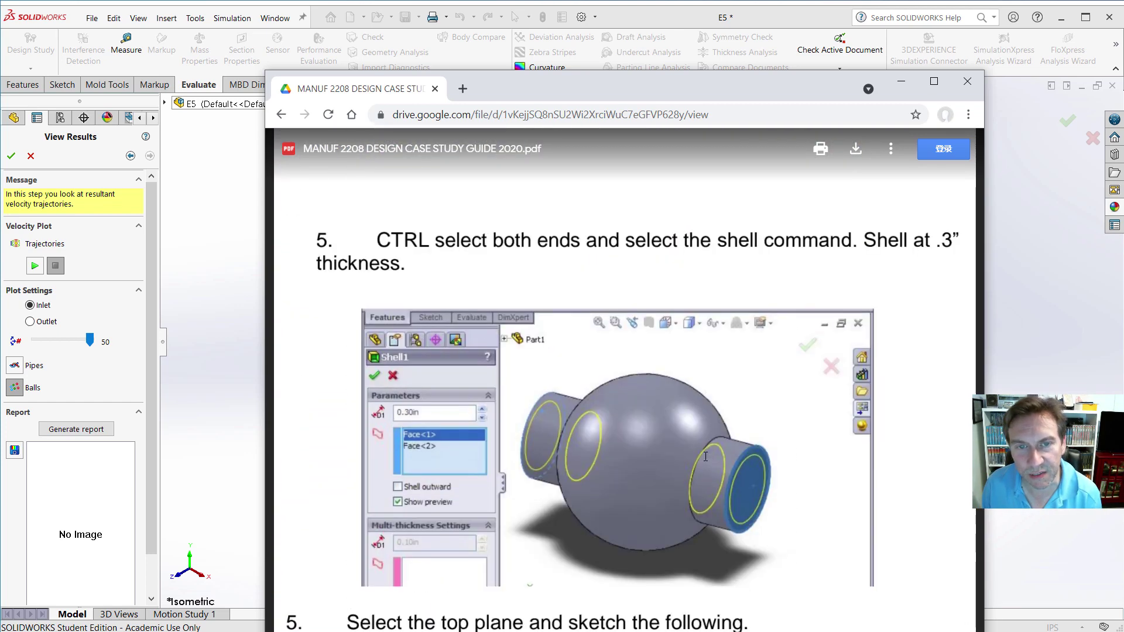
{"action": "scroll", "coordinate": [706, 456], "scroll_direction": "down", "scroll_amount": 7}
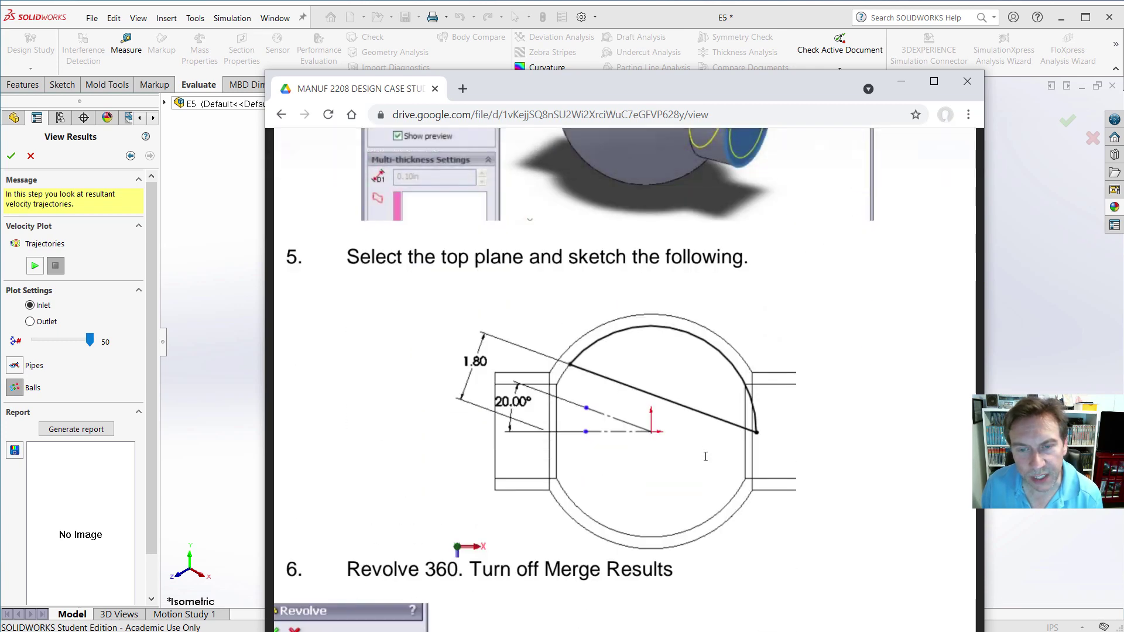
{"action": "scroll", "coordinate": [705, 457], "scroll_direction": "up", "scroll_amount": 15}
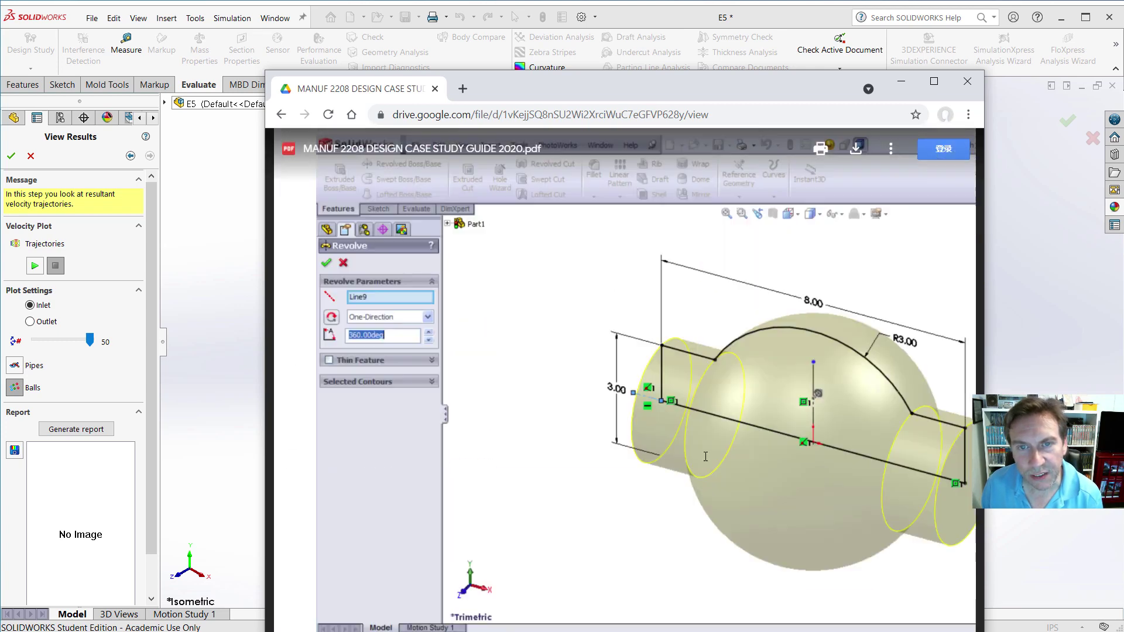
{"action": "scroll", "coordinate": [706, 457], "scroll_direction": "up", "scroll_amount": 5}
{"action": "scroll", "coordinate": [706, 457], "scroll_direction": "down", "scroll_amount": 7}
{"action": "scroll", "coordinate": [705, 456], "scroll_direction": "up", "scroll_amount": 3}
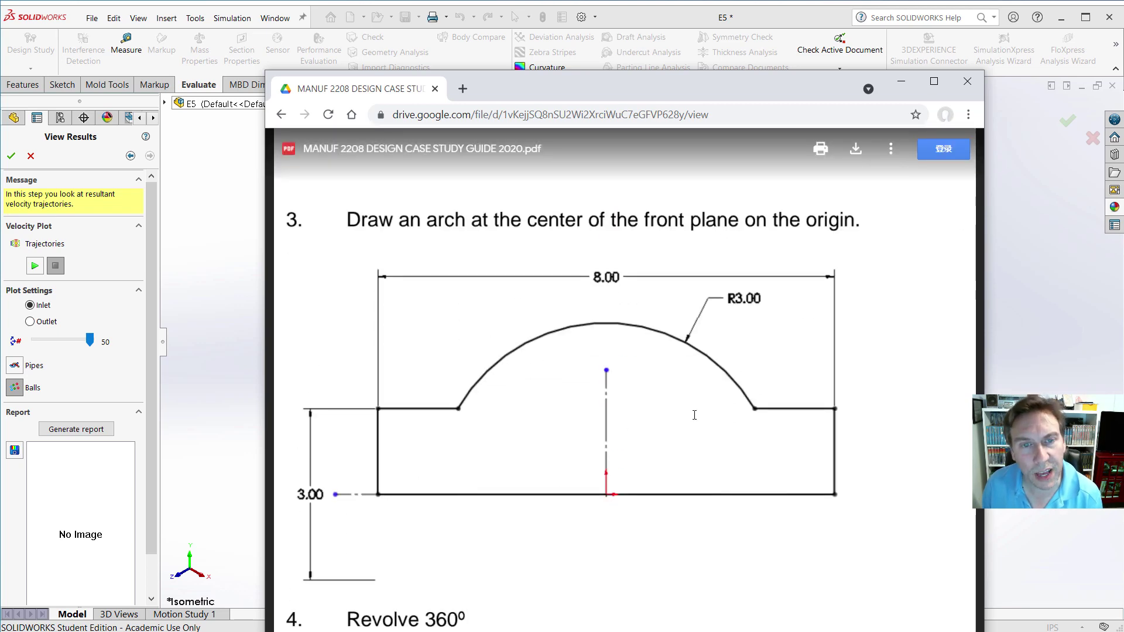
{"action": "left_click", "coordinate": [760, 20]}
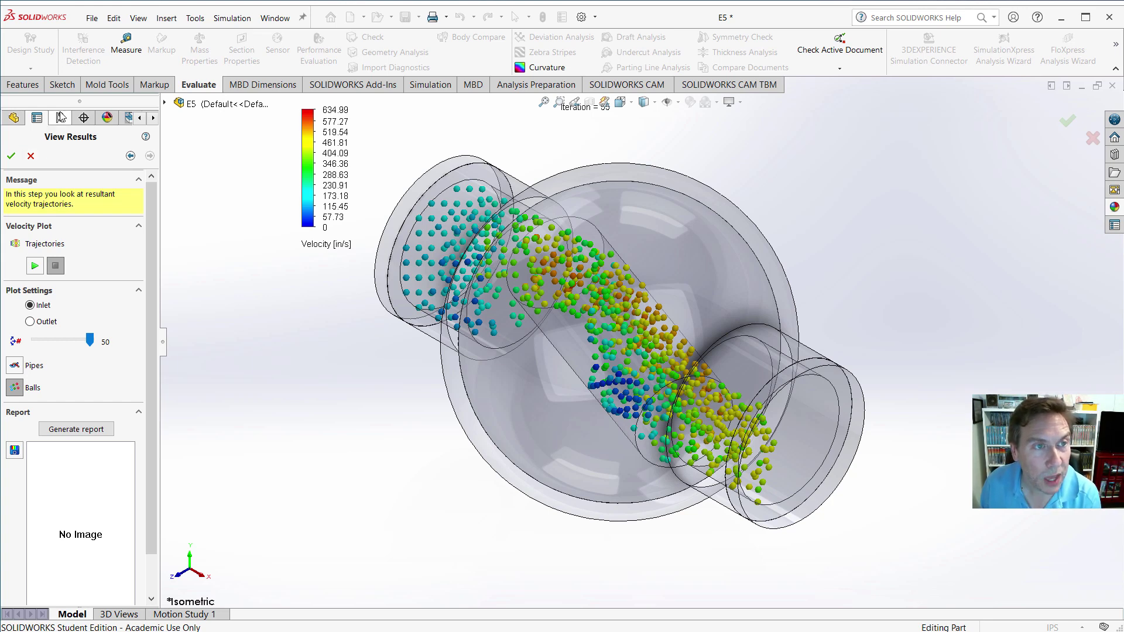
Close the FloXpress flow results and leave the valve analysis.
{"action": "left_click", "coordinate": [90, 18]}
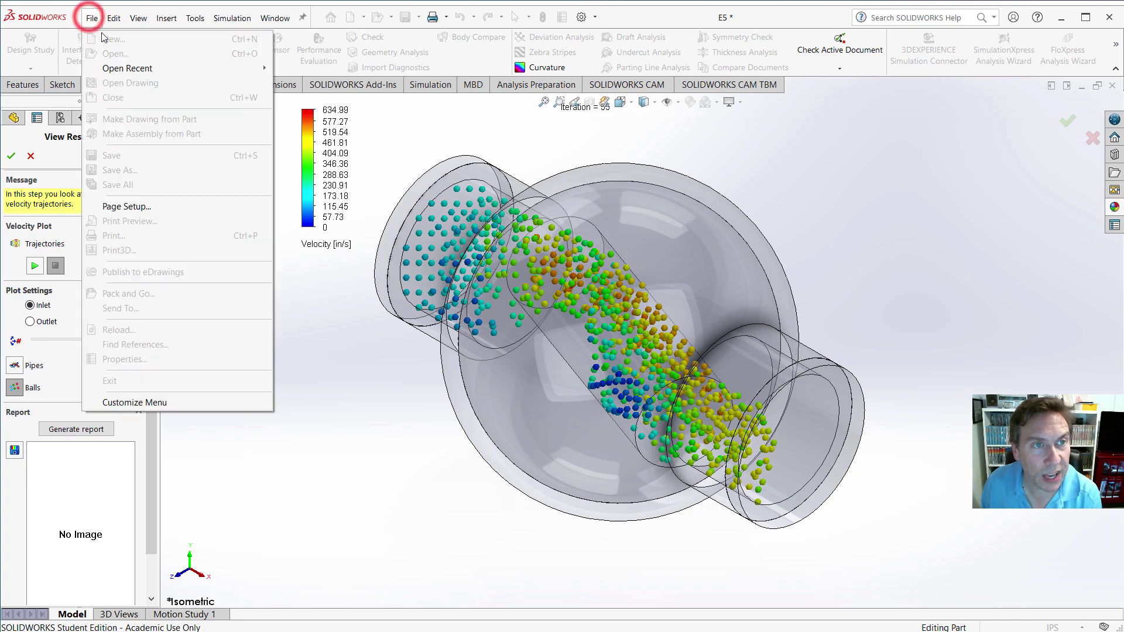
{"action": "left_click", "coordinate": [367, 403]}
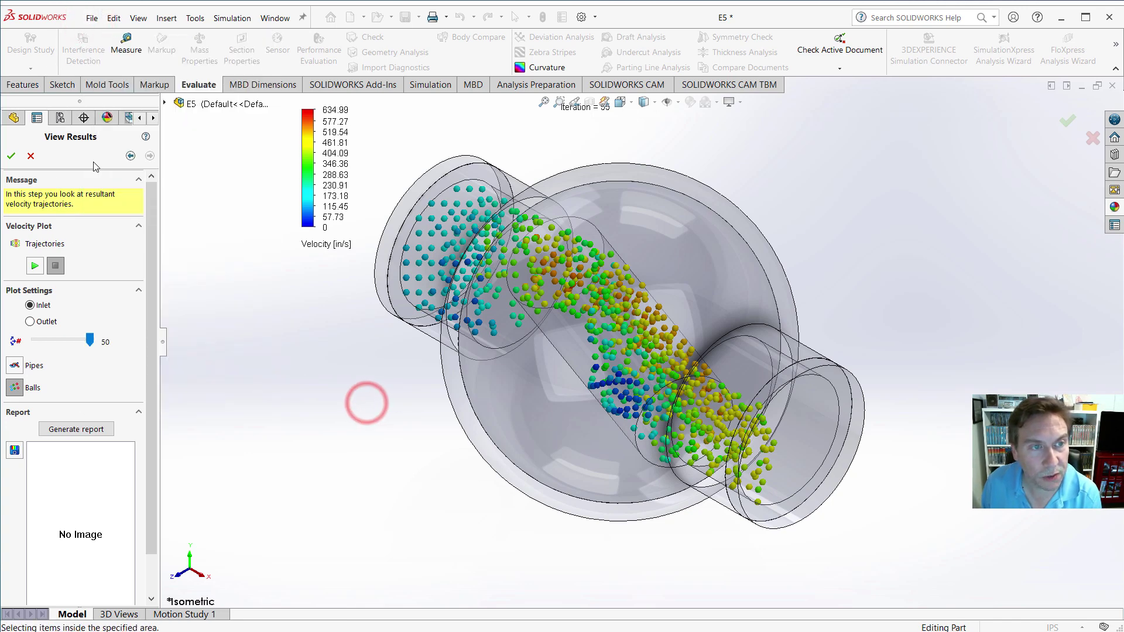
{"action": "left_click", "coordinate": [33, 158]}
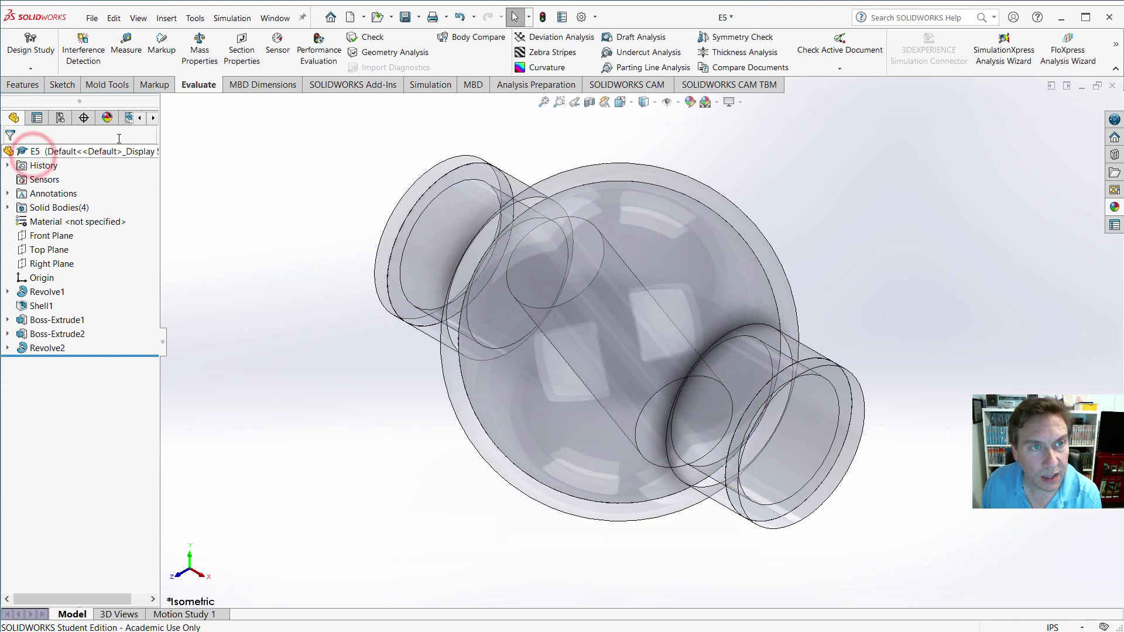
Start a new SOLIDWORKS document from the File menu.
{"action": "left_click", "coordinate": [91, 19]}
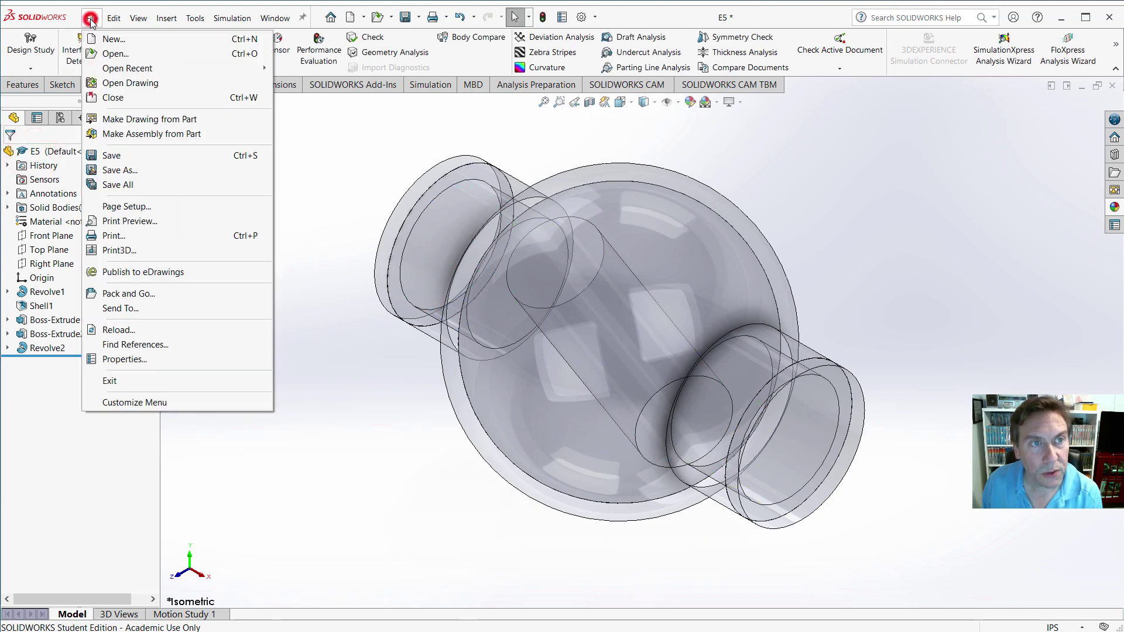
{"action": "left_click", "coordinate": [293, 18]}
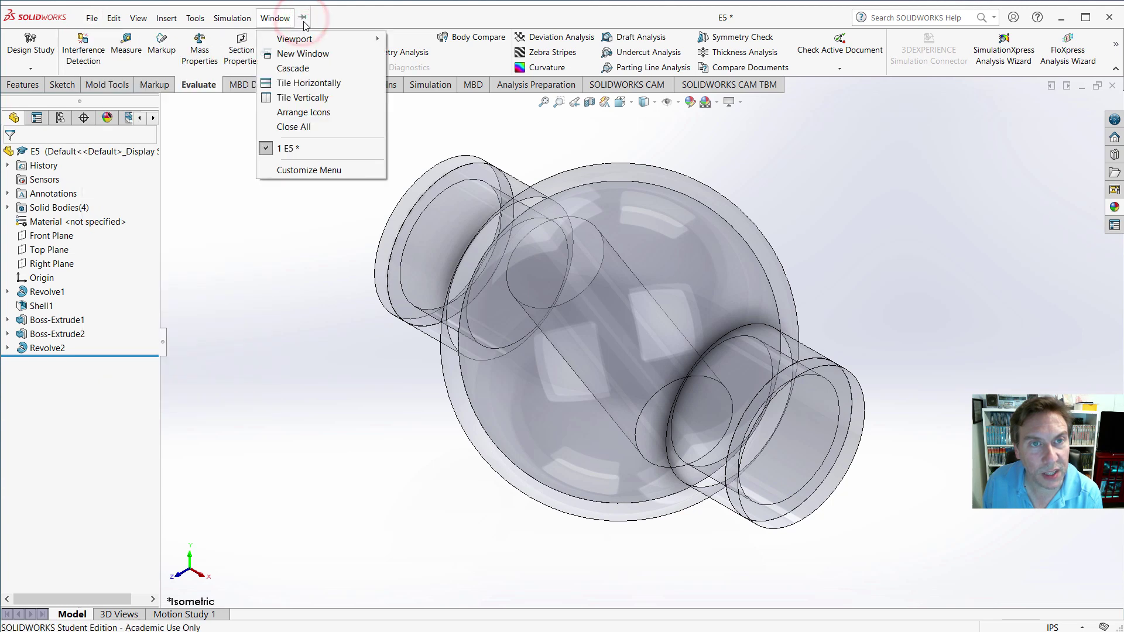
{"action": "left_click", "coordinate": [302, 17]}
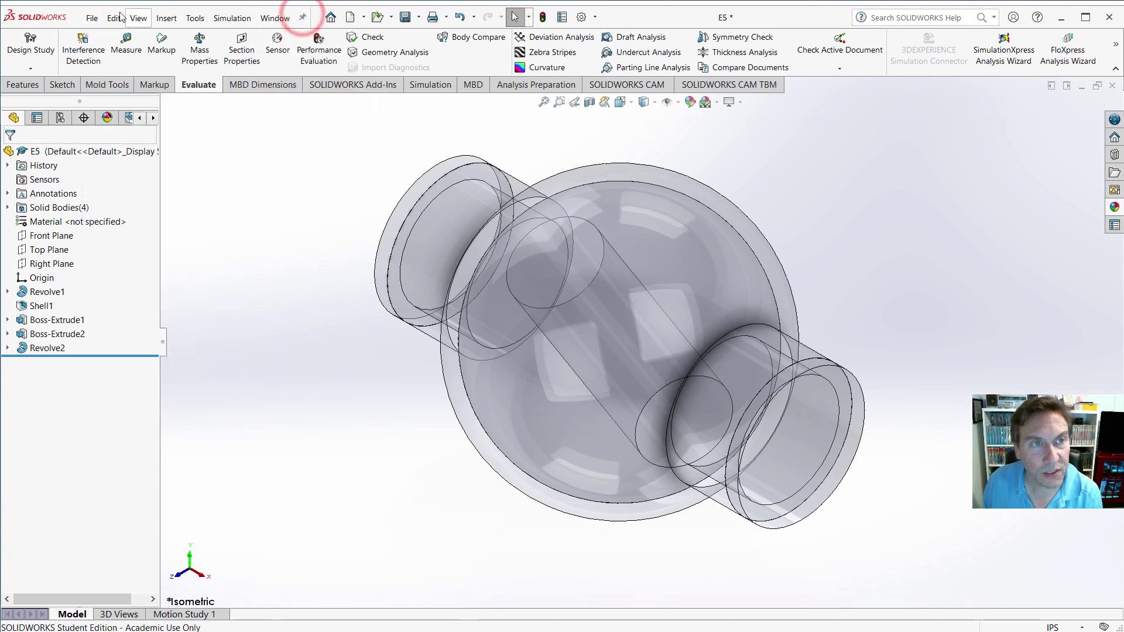
{"action": "left_click", "coordinate": [92, 22]}
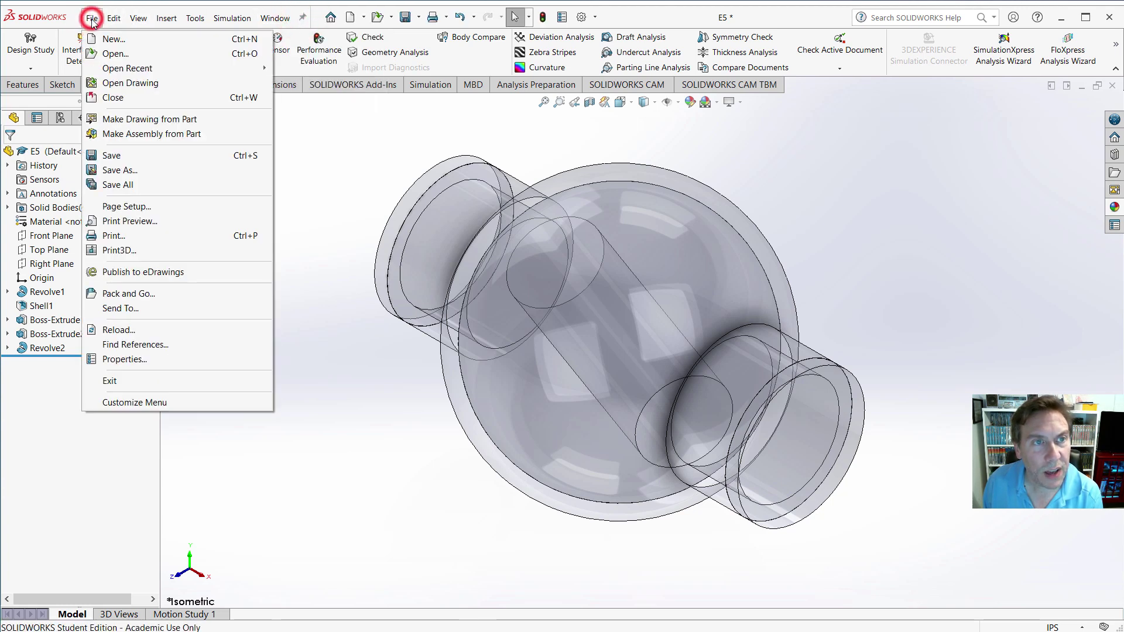
{"action": "left_click", "coordinate": [103, 40]}
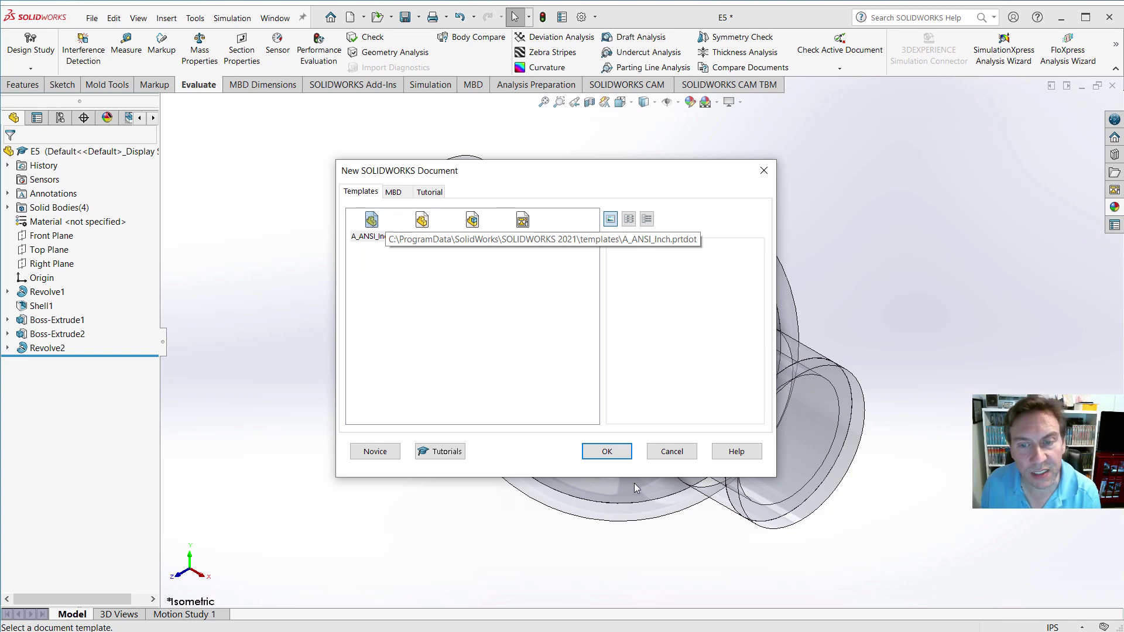
Create Part2 from the Part template and keep IPS units.
{"action": "left_click", "coordinate": [607, 452]}
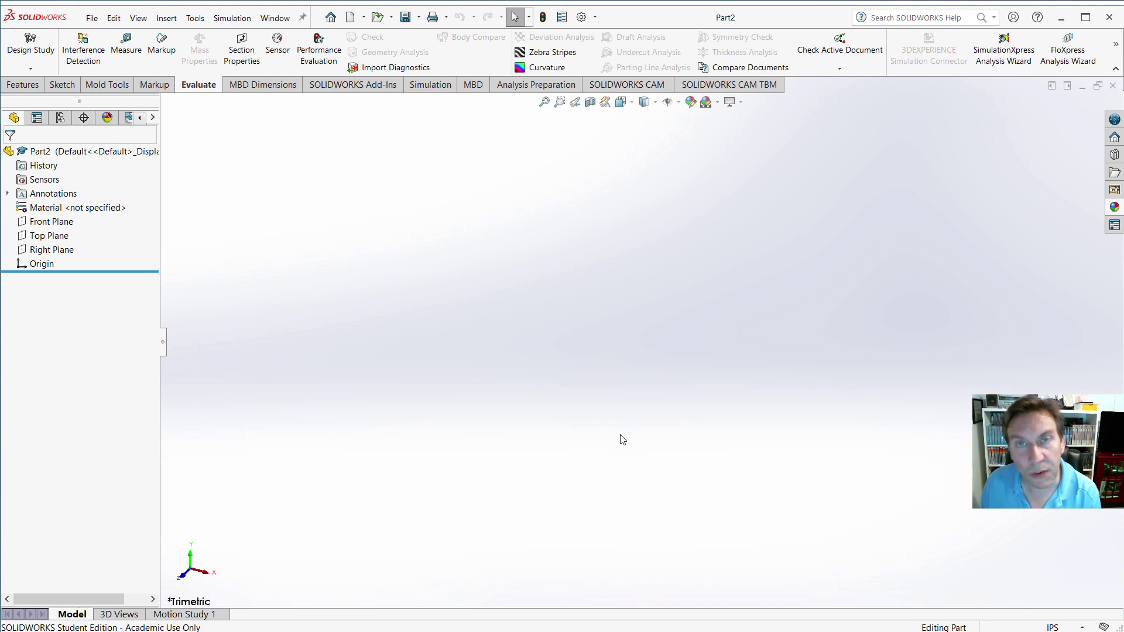
{"action": "left_click", "coordinate": [1055, 627]}
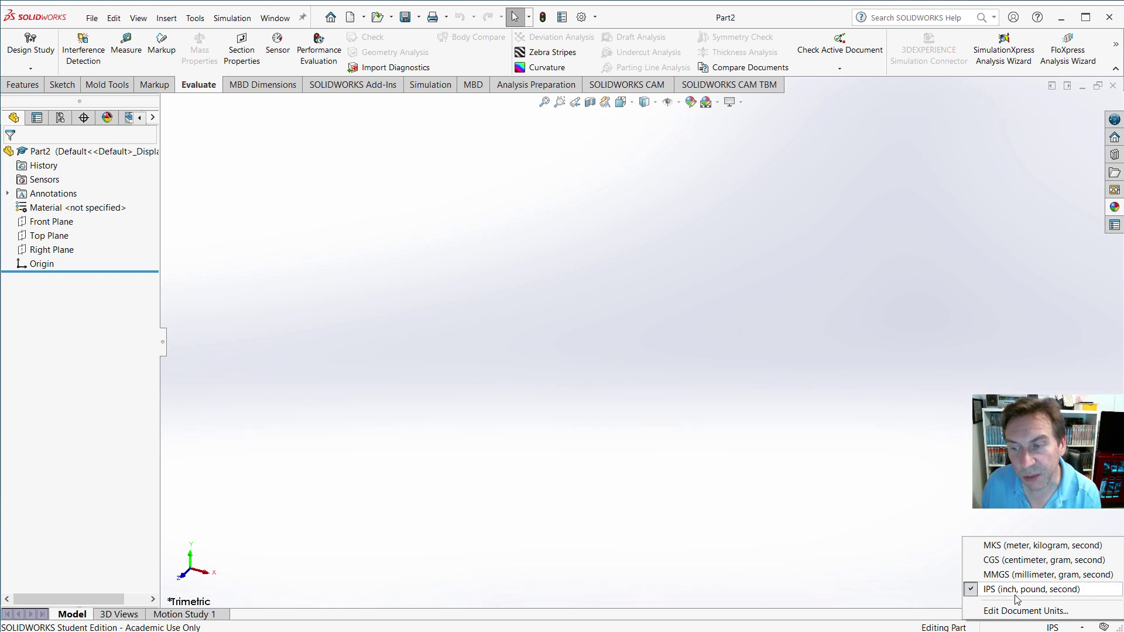
{"action": "left_click", "coordinate": [522, 337]}
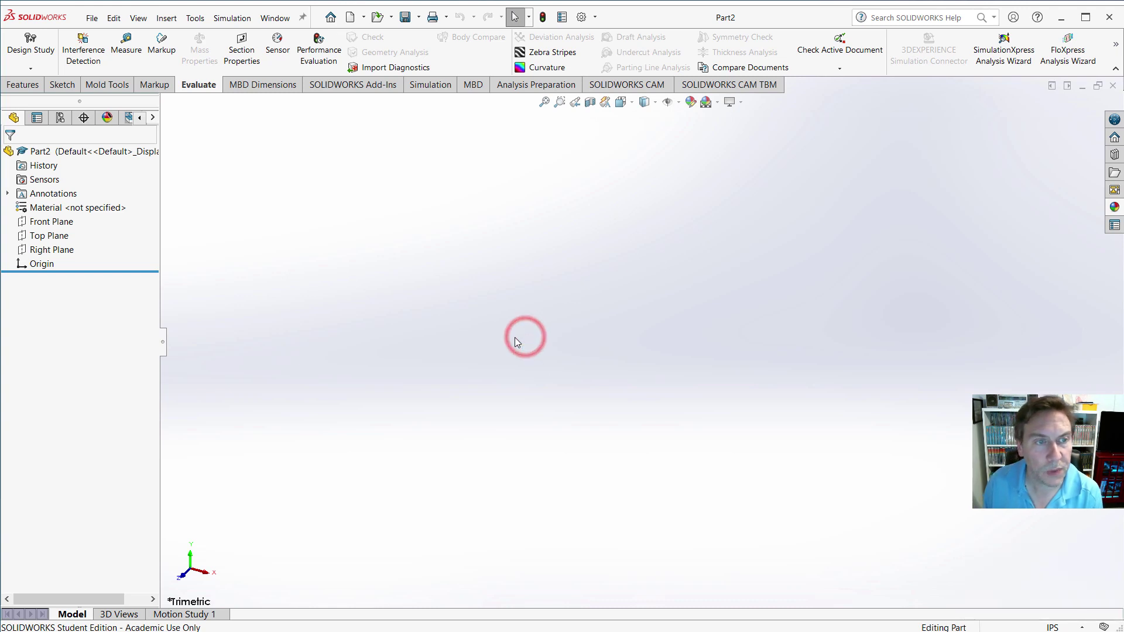
Sketch on the Front Plane with a vertical and a horizontal centerline meeting at the origin.
{"action": "left_click", "coordinate": [40, 227]}
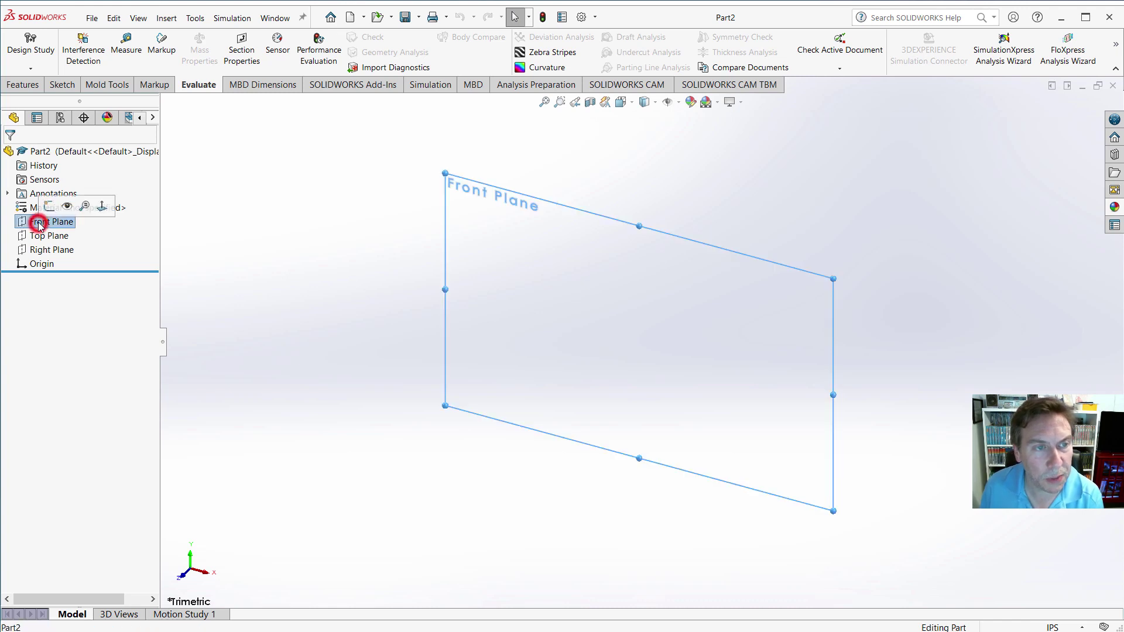
{"action": "left_click", "coordinate": [44, 204]}
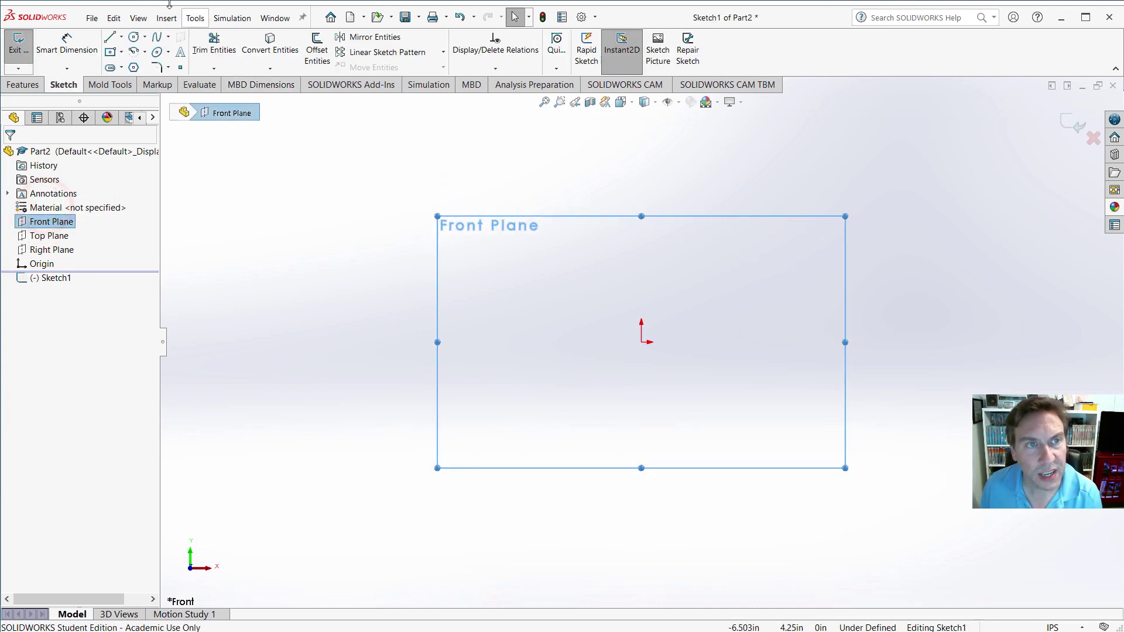
{"action": "left_click", "coordinate": [122, 37]}
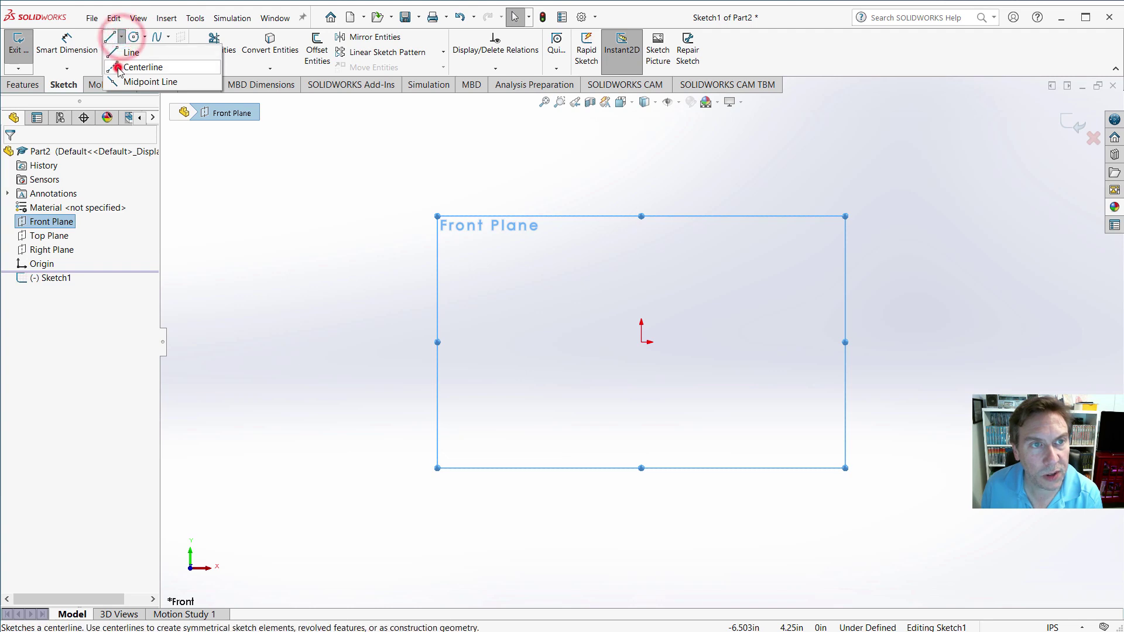
{"action": "left_click", "coordinate": [120, 67]}
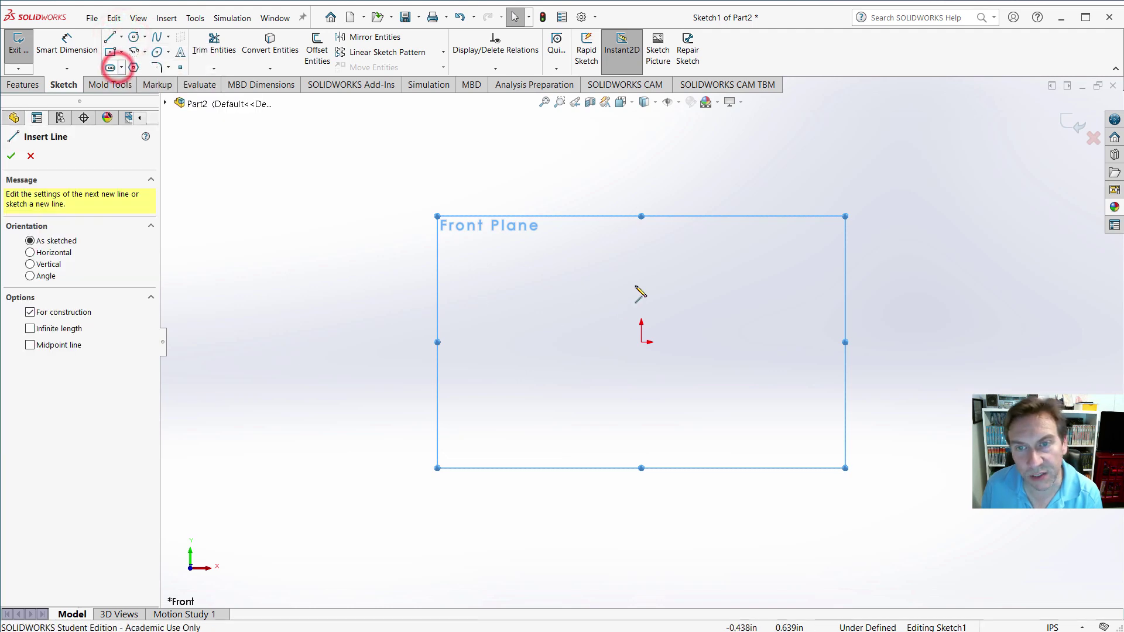
{"action": "left_click", "coordinate": [641, 155]}
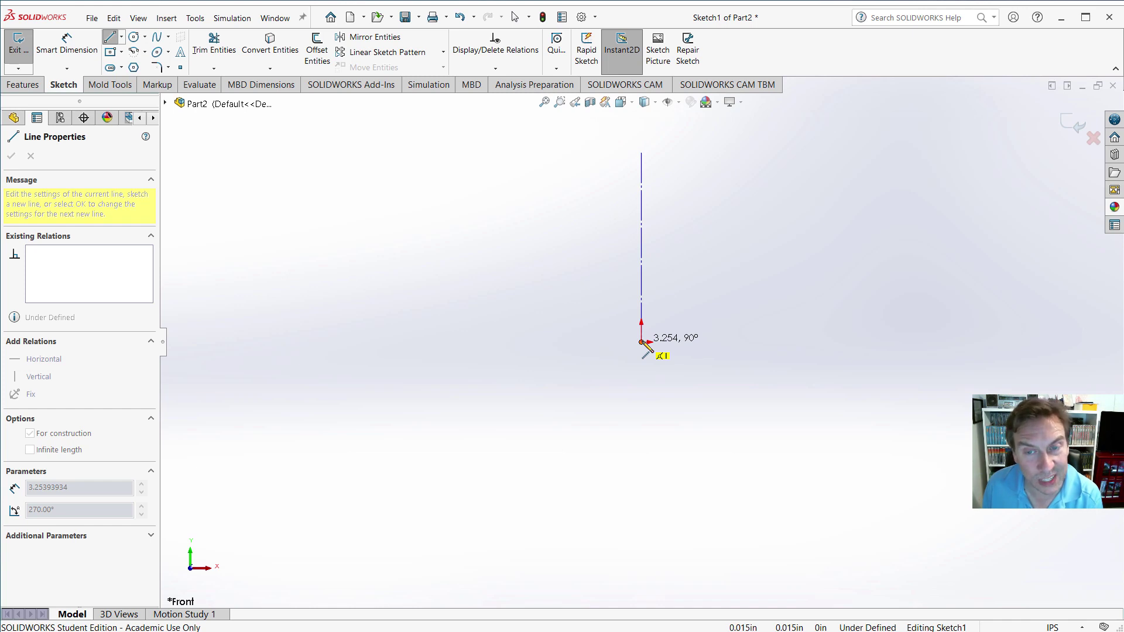
{"action": "left_click", "coordinate": [641, 342]}
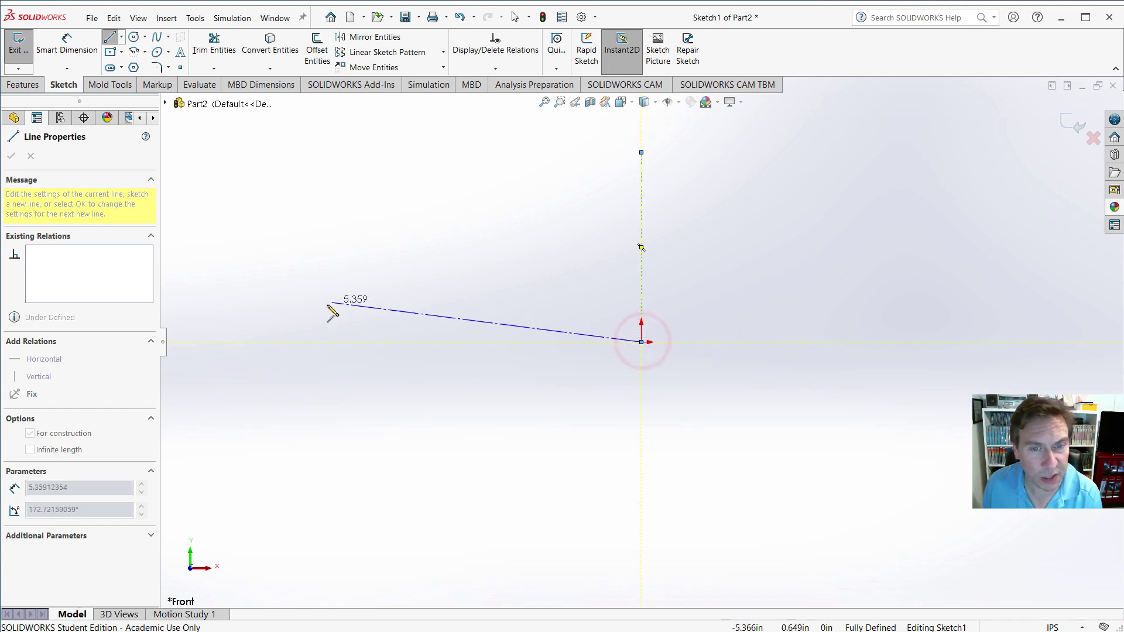
{"action": "left_click", "coordinate": [323, 342]}
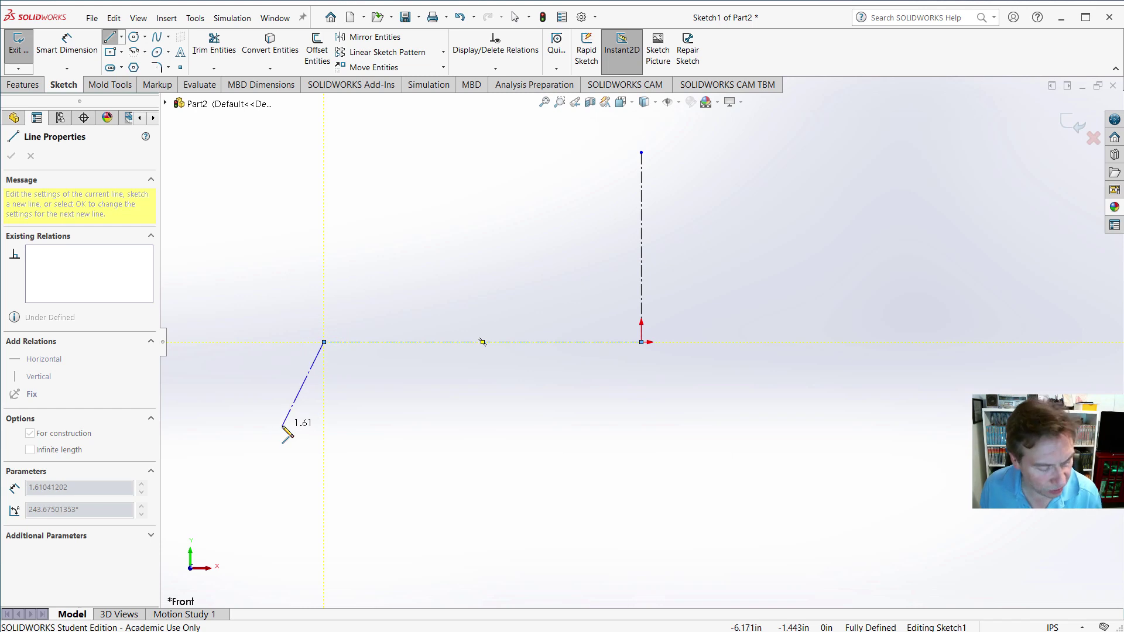
{"action": "key", "text": "Escape"}
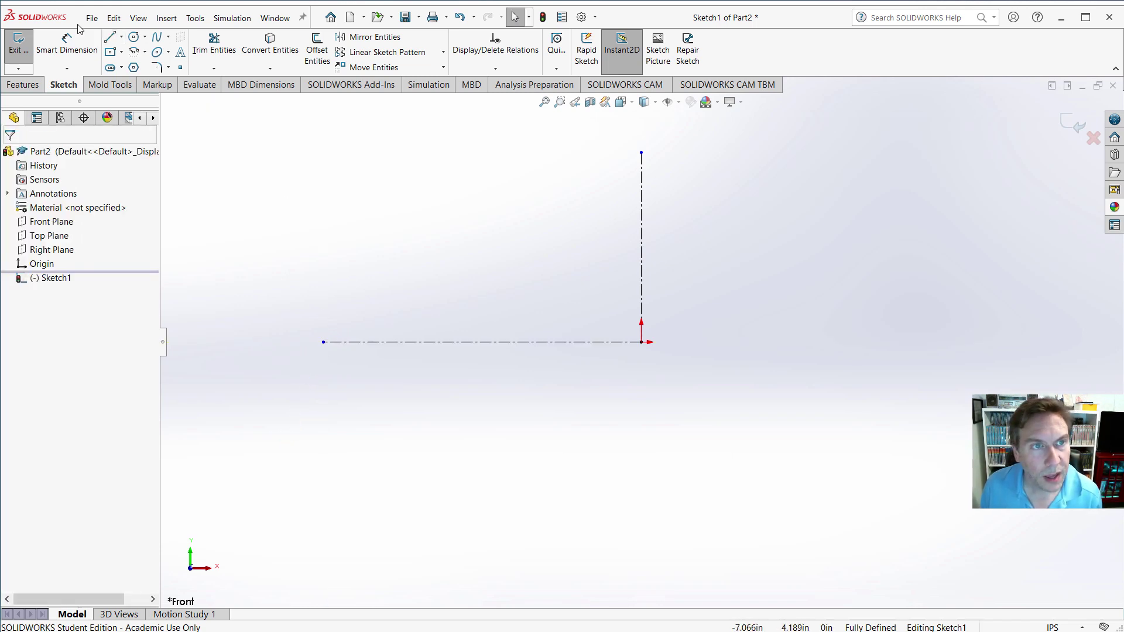
Draw a bottom line left from the origin, a vertical rise, and a short top line.
{"action": "left_click", "coordinate": [119, 37]}
{"action": "left_click", "coordinate": [126, 51]}
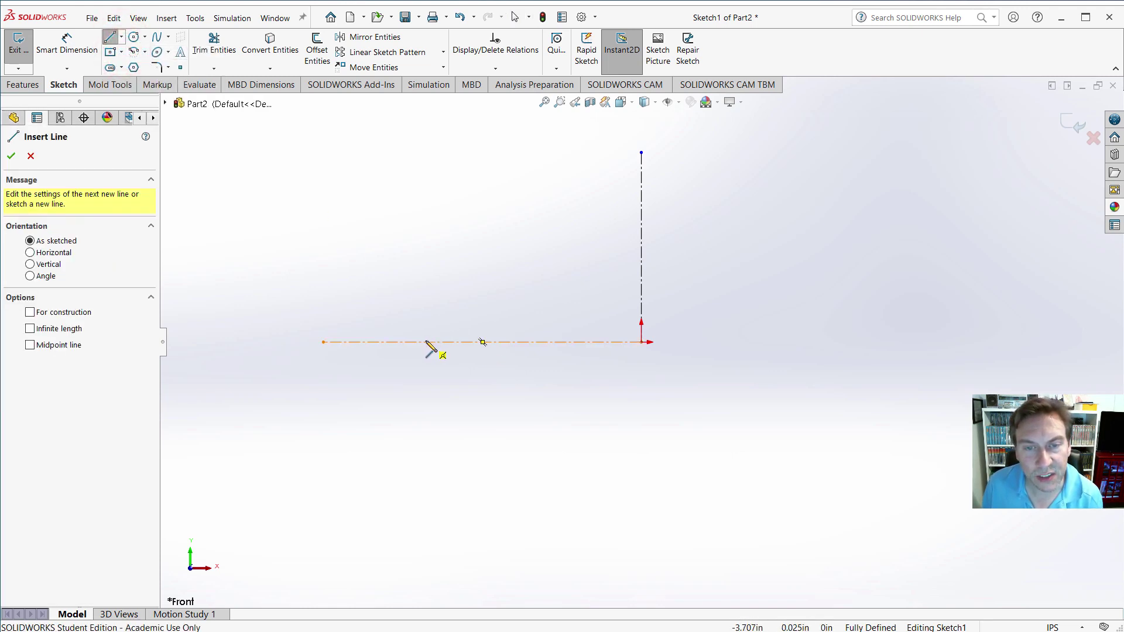
{"action": "left_click", "coordinate": [640, 342]}
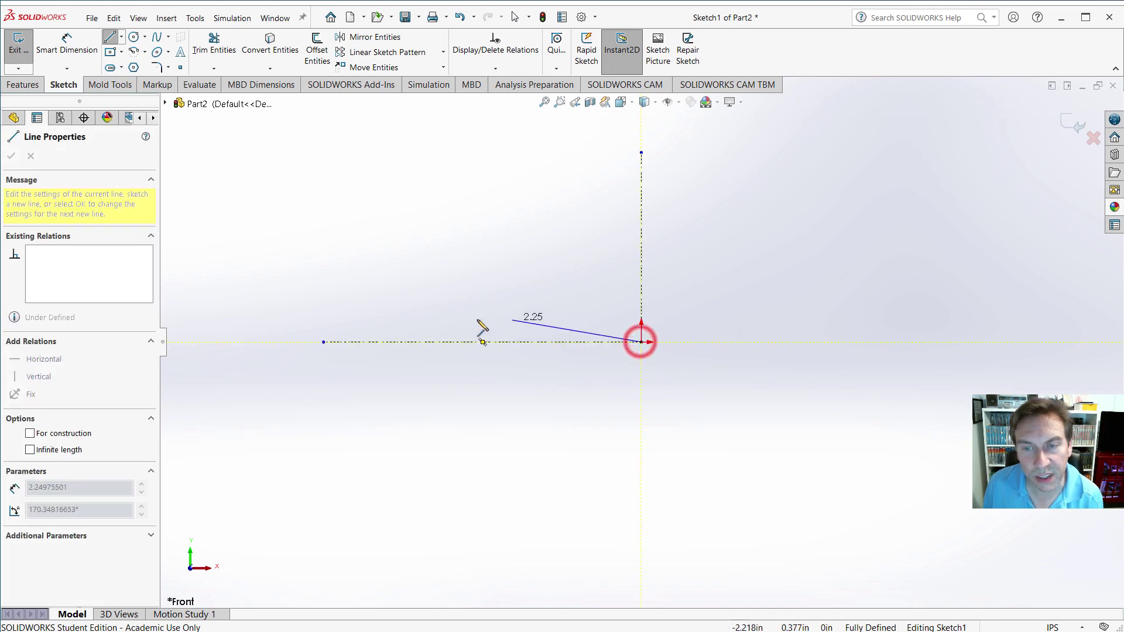
{"action": "left_click", "coordinate": [406, 342]}
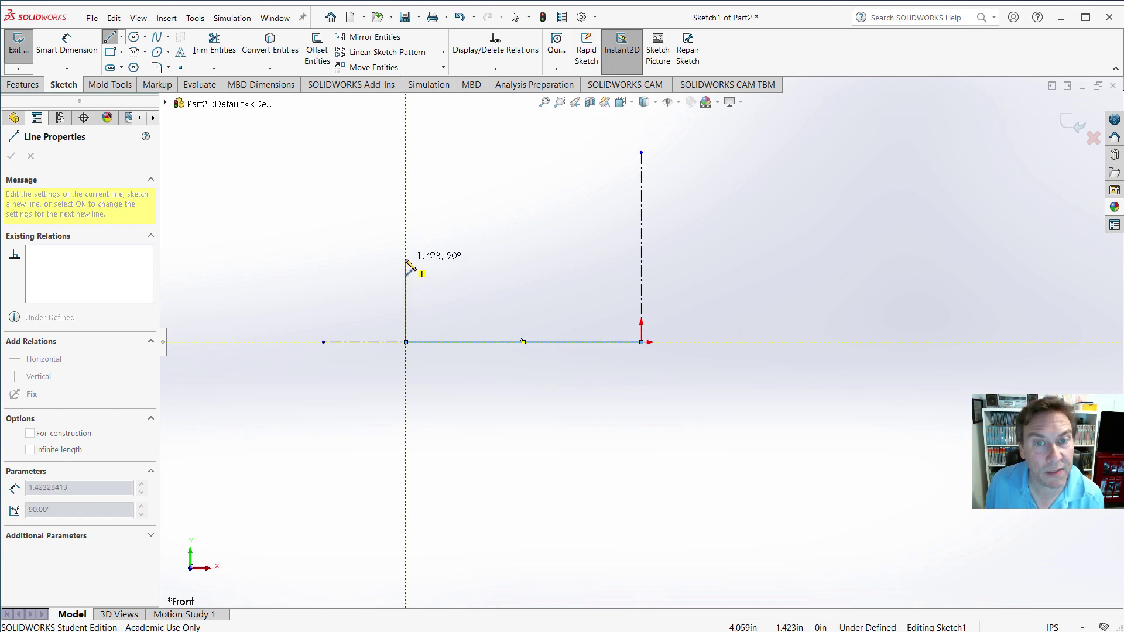
{"action": "left_click", "coordinate": [406, 258]}
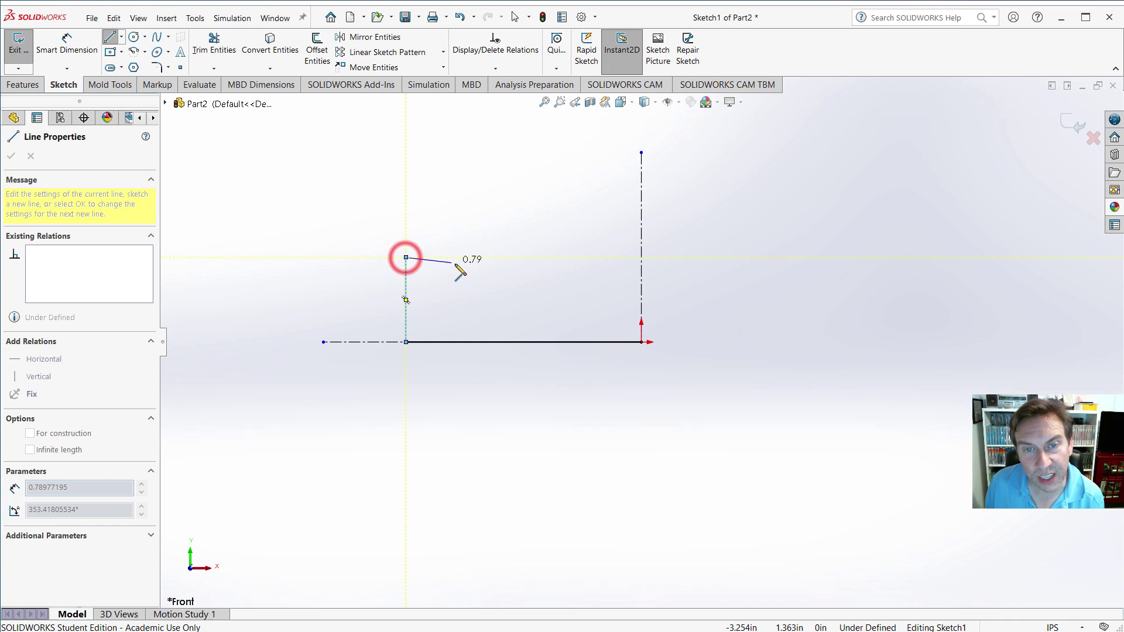
{"action": "left_click", "coordinate": [491, 258]}
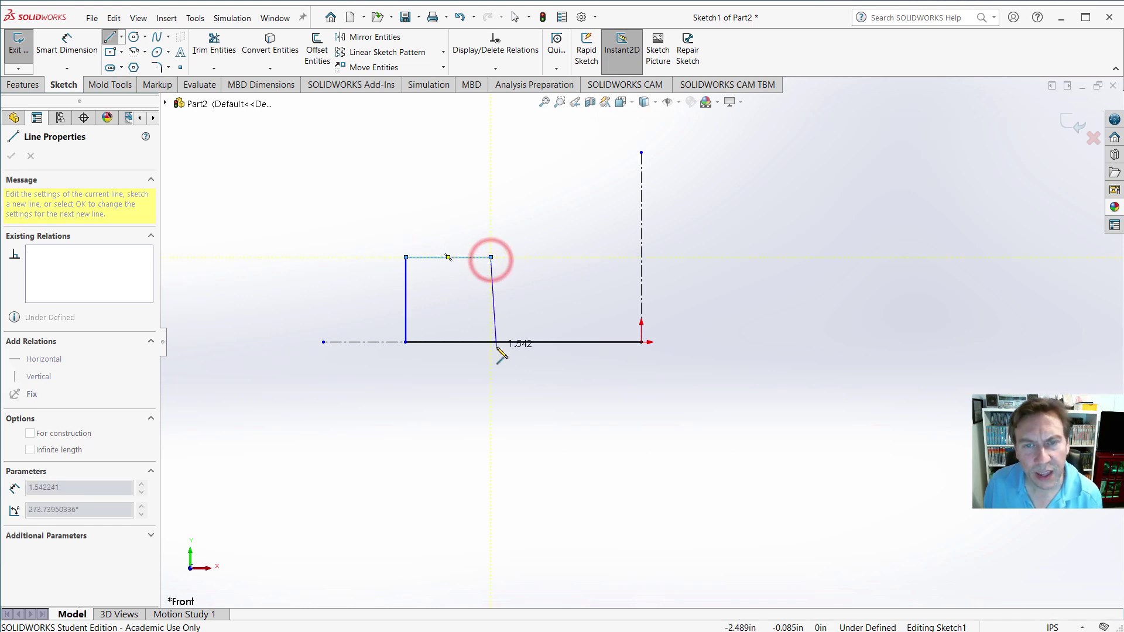
{"action": "key", "text": "Escape"}
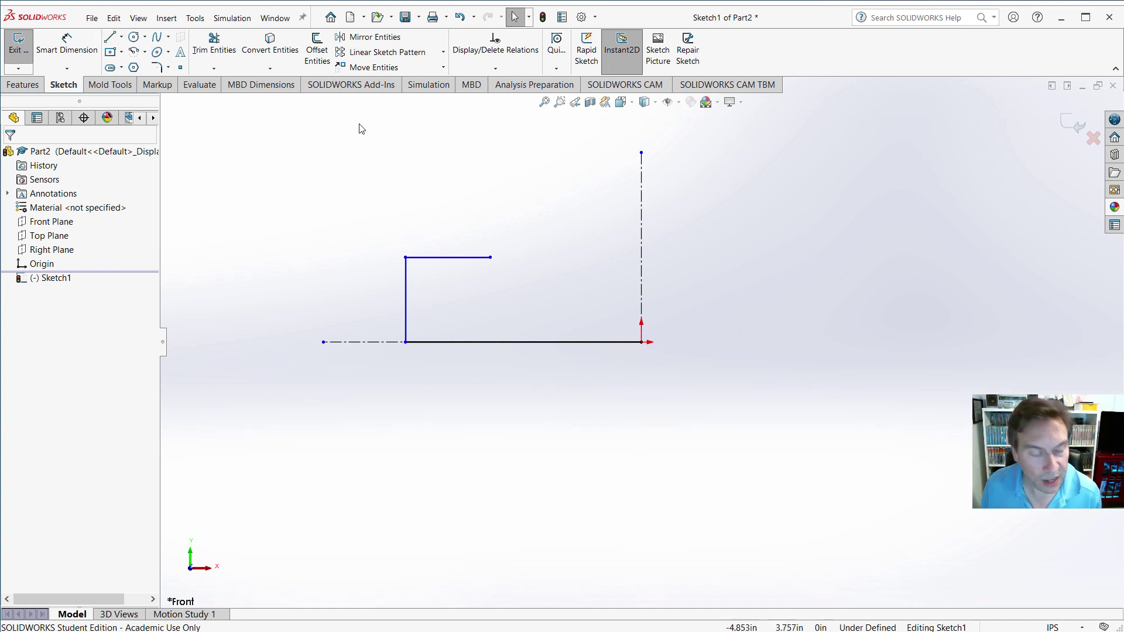
Box-select the left-half lines and mirror them about the vertical centerline.
{"action": "left_click_drag", "start_coordinate": [362, 127], "coordinate": [795, 412]}
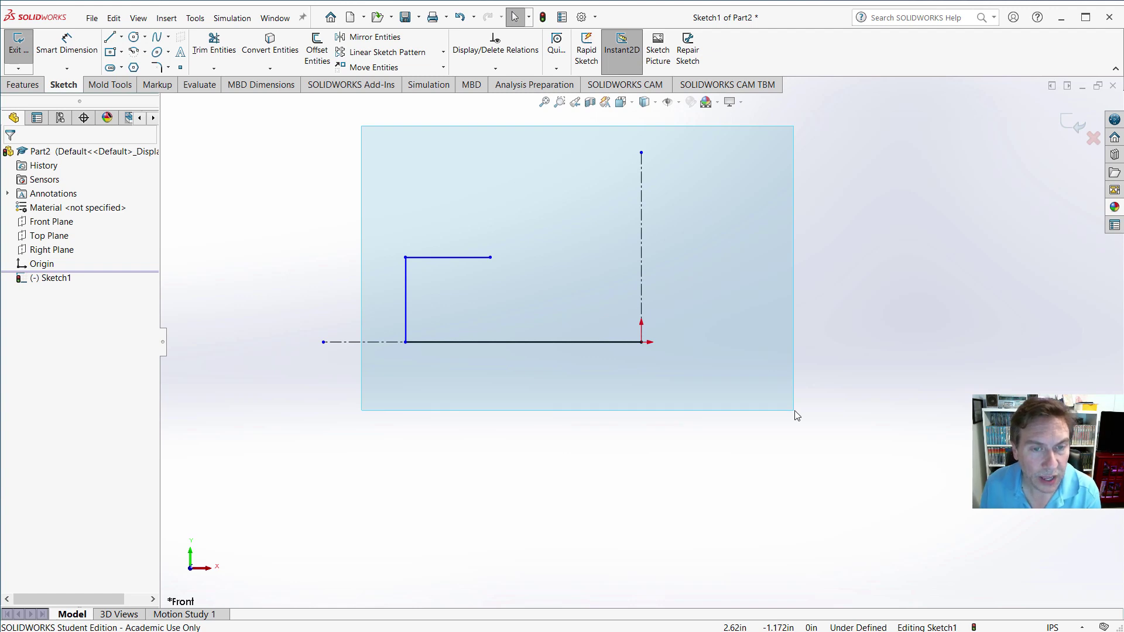
{"action": "left_click_drag", "start_coordinate": [795, 415], "coordinate": [794, 412]}
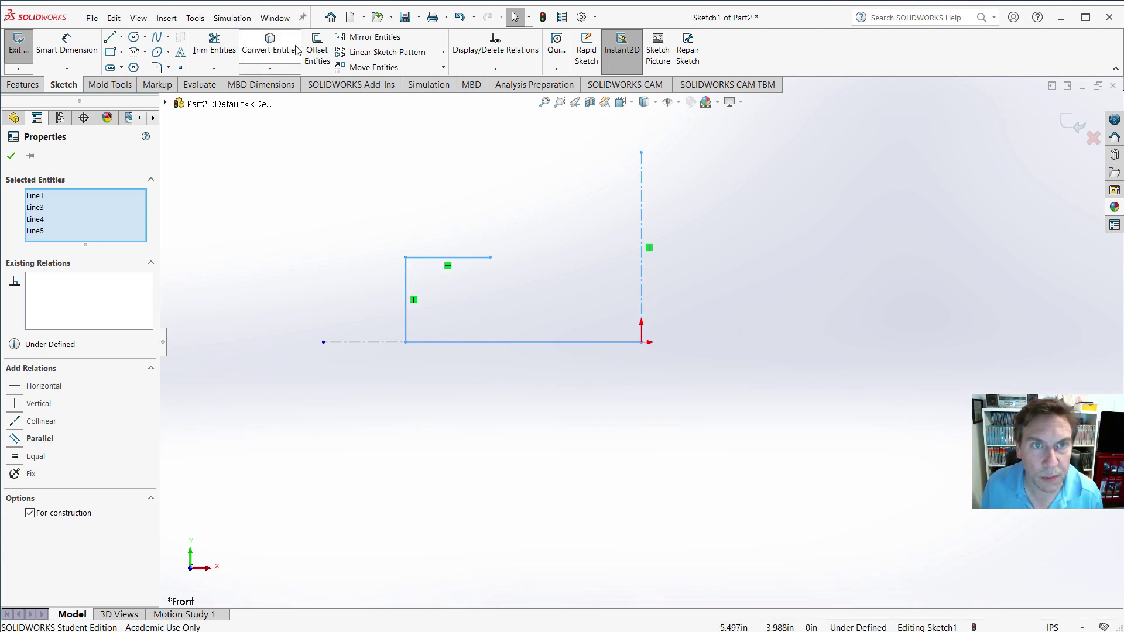
{"action": "left_click", "coordinate": [353, 37]}
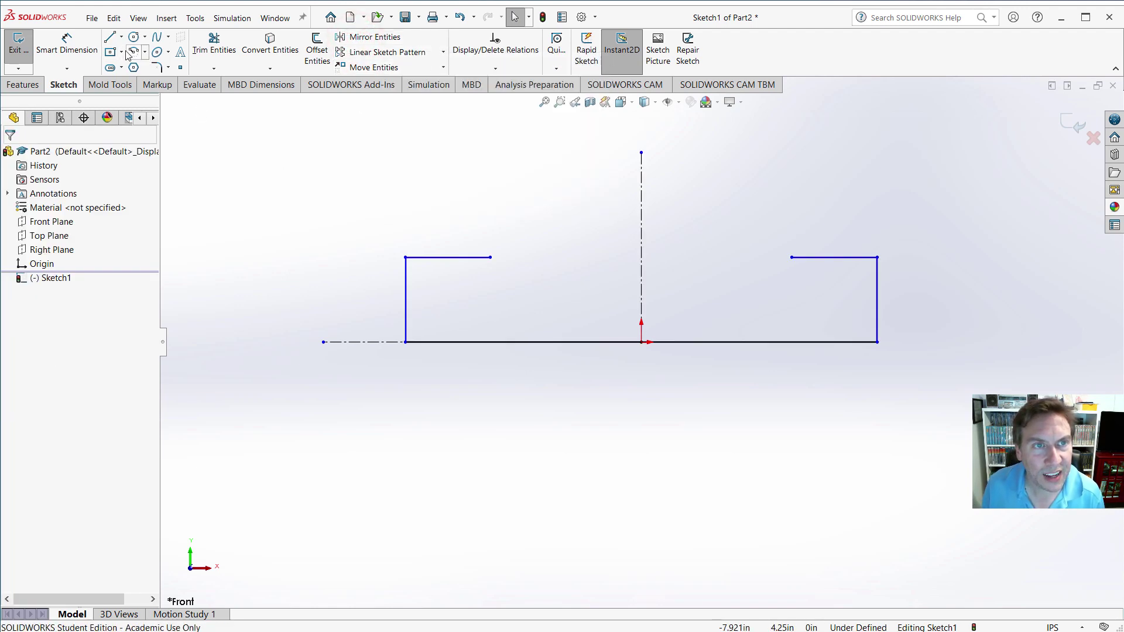
Draw a centerpoint arc at the origin joining the left and right top line ends.
{"action": "left_click", "coordinate": [145, 54]}
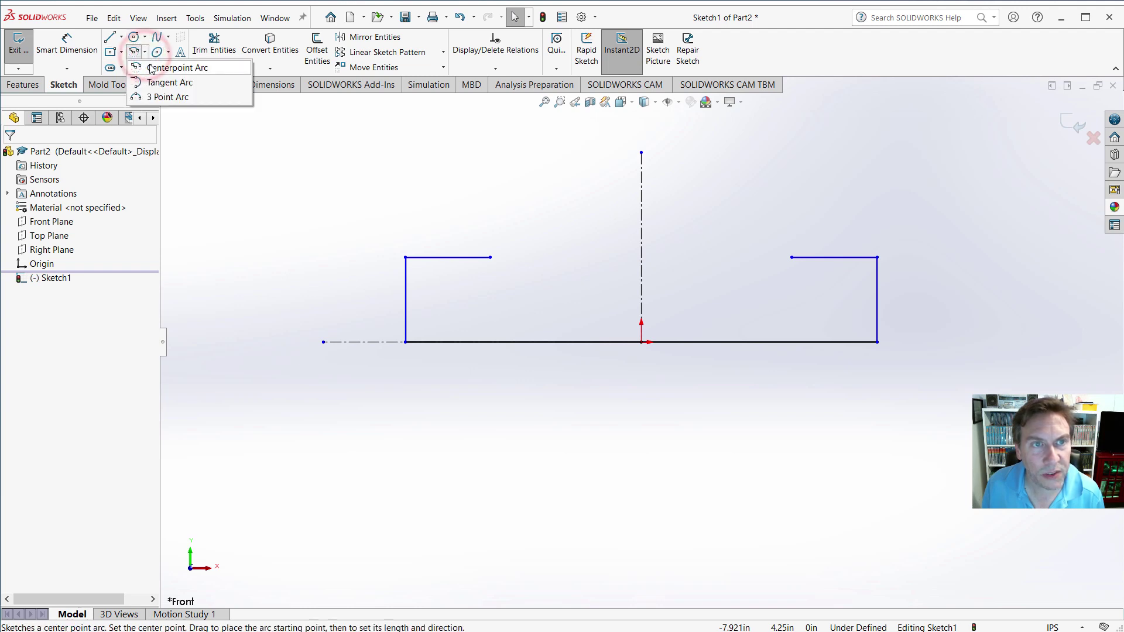
{"action": "left_click", "coordinate": [150, 67]}
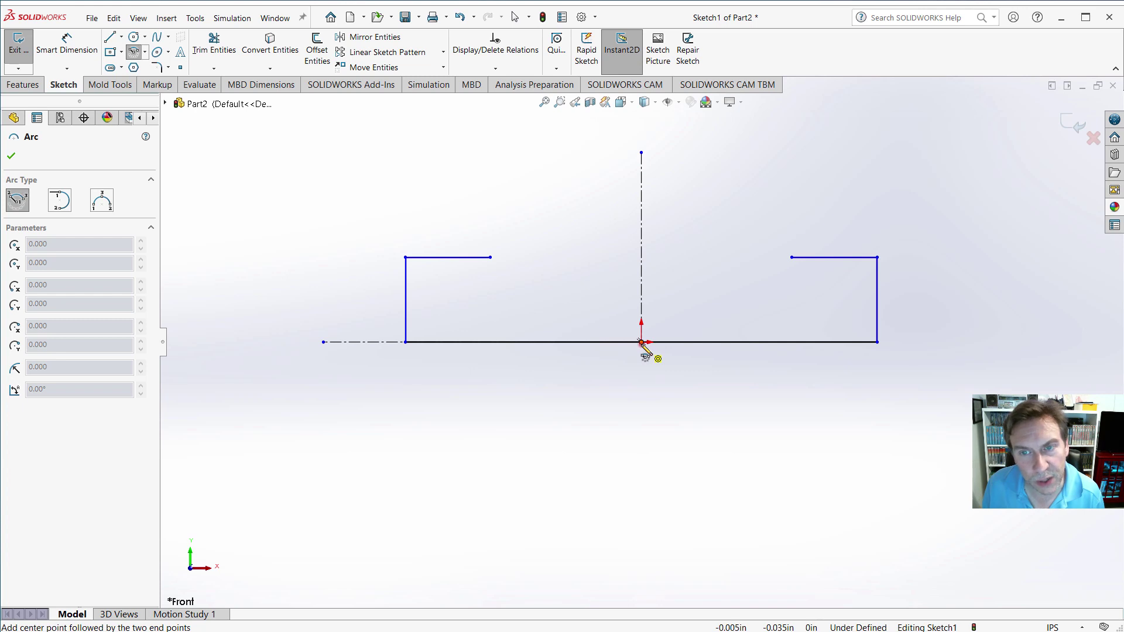
{"action": "left_click", "coordinate": [641, 343]}
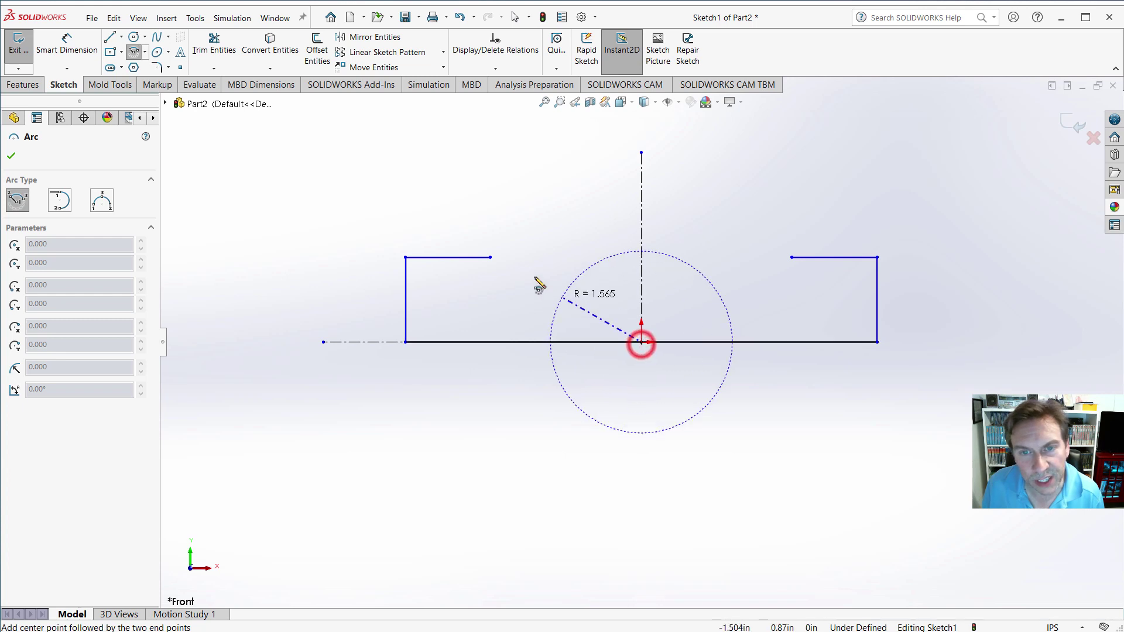
{"action": "left_click", "coordinate": [492, 258]}
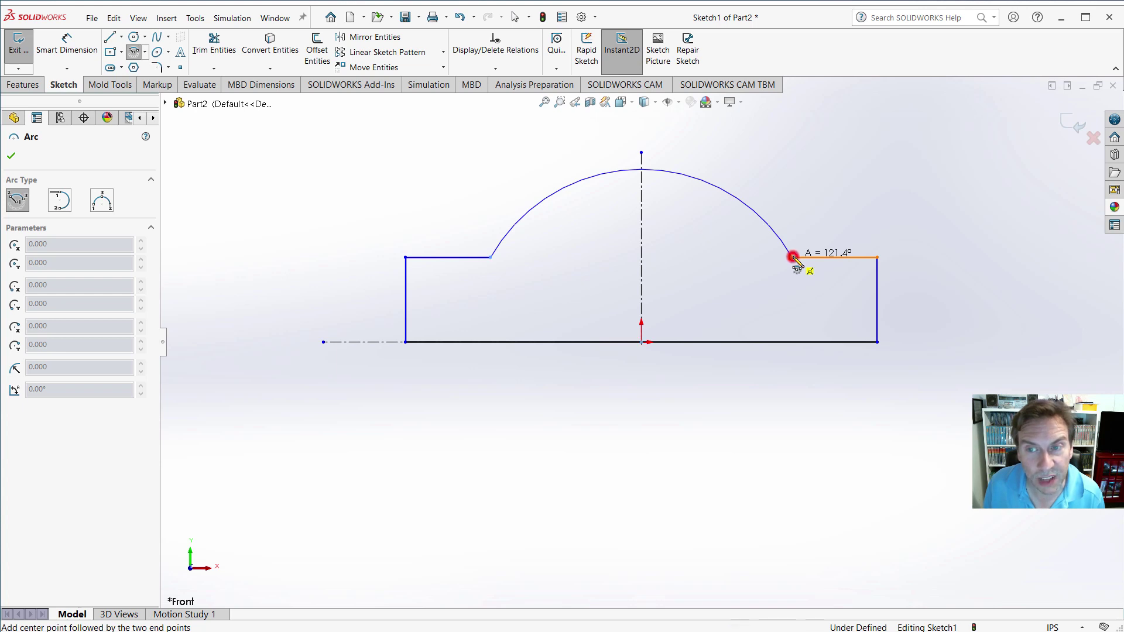
{"action": "left_click", "coordinate": [794, 257]}
{"action": "key", "text": "Escape"}
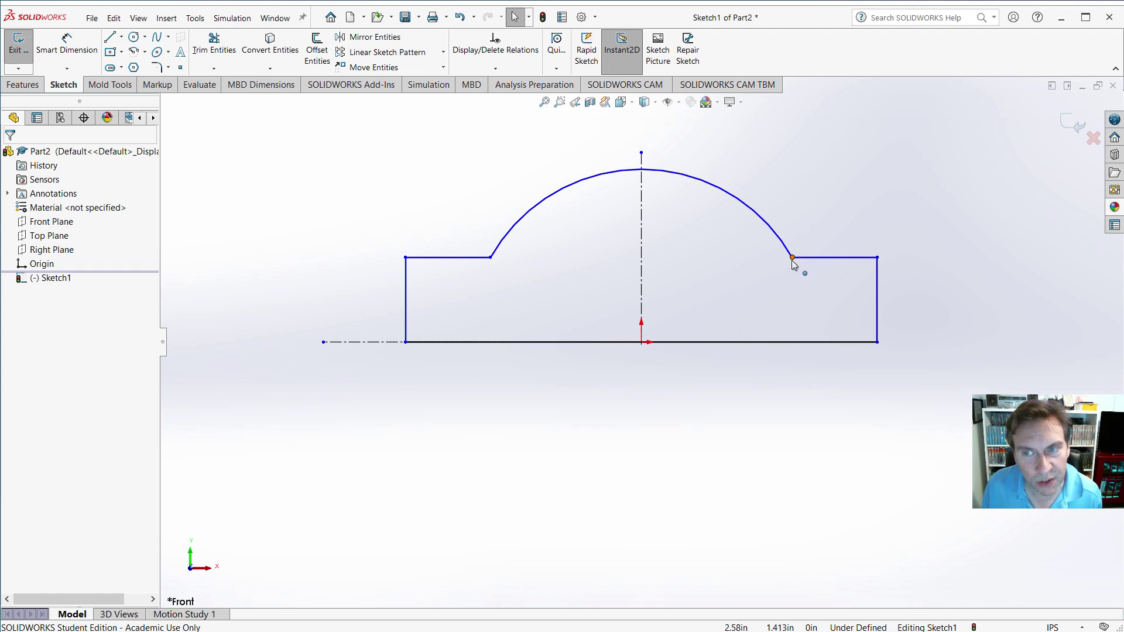
Drag the arc's end onto the right top line's end to close the profile.
{"action": "mouse_move", "coordinate": [791, 261]}
{"action": "left_mouse_down"}
{"action": "mouse_move", "coordinate": [767, 274]}
{"action": "mouse_move", "coordinate": [794, 267]}
{"action": "mouse_move", "coordinate": [787, 255]}
{"action": "left_mouse_up"}
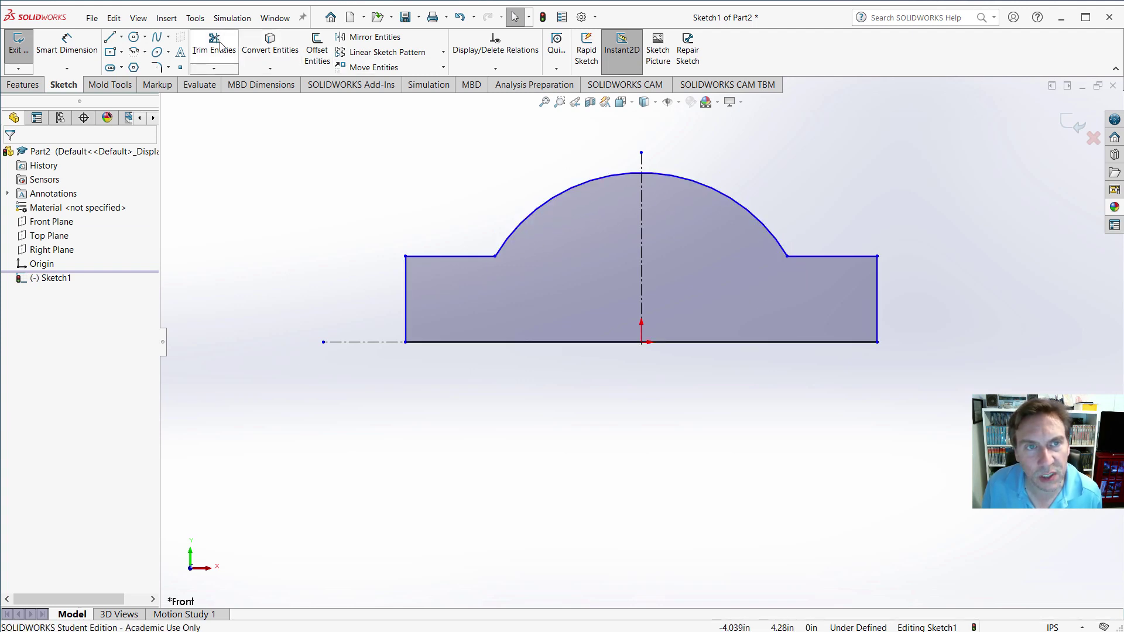
{"action": "left_click", "coordinate": [217, 69]}
{"action": "left_click", "coordinate": [218, 70]}
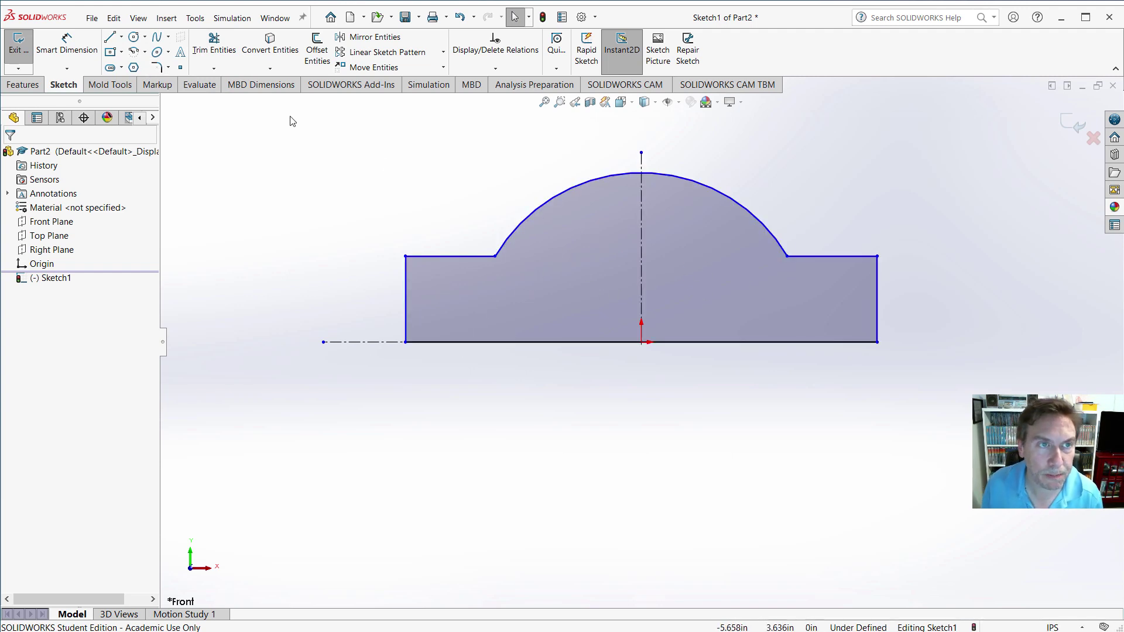
Dimension the bottom line to an 8.00 overall width.
{"action": "left_click", "coordinate": [63, 42]}
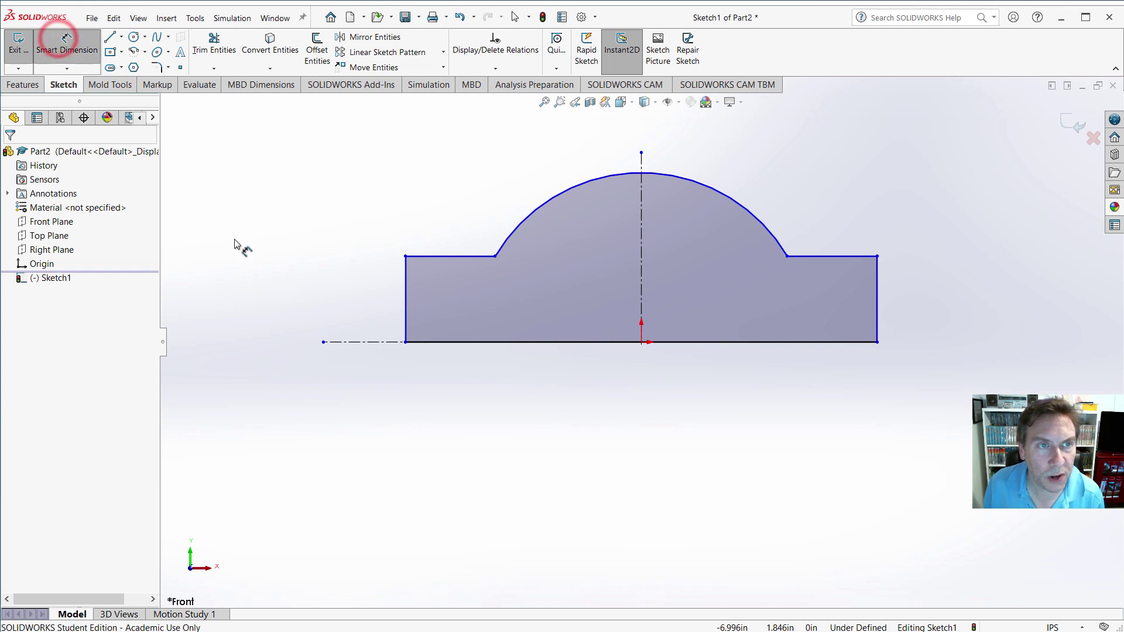
{"action": "left_click", "coordinate": [567, 342]}
{"action": "left_click", "coordinate": [637, 122]}
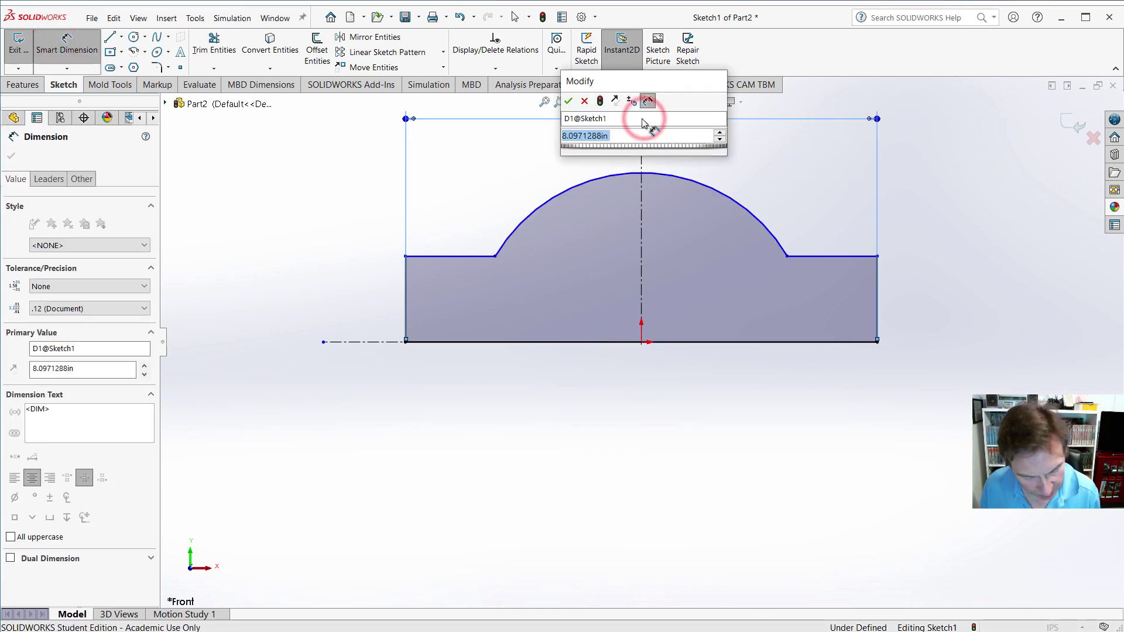
{"action": "type", "text": "8"}
{"action": "key", "text": "Return"}
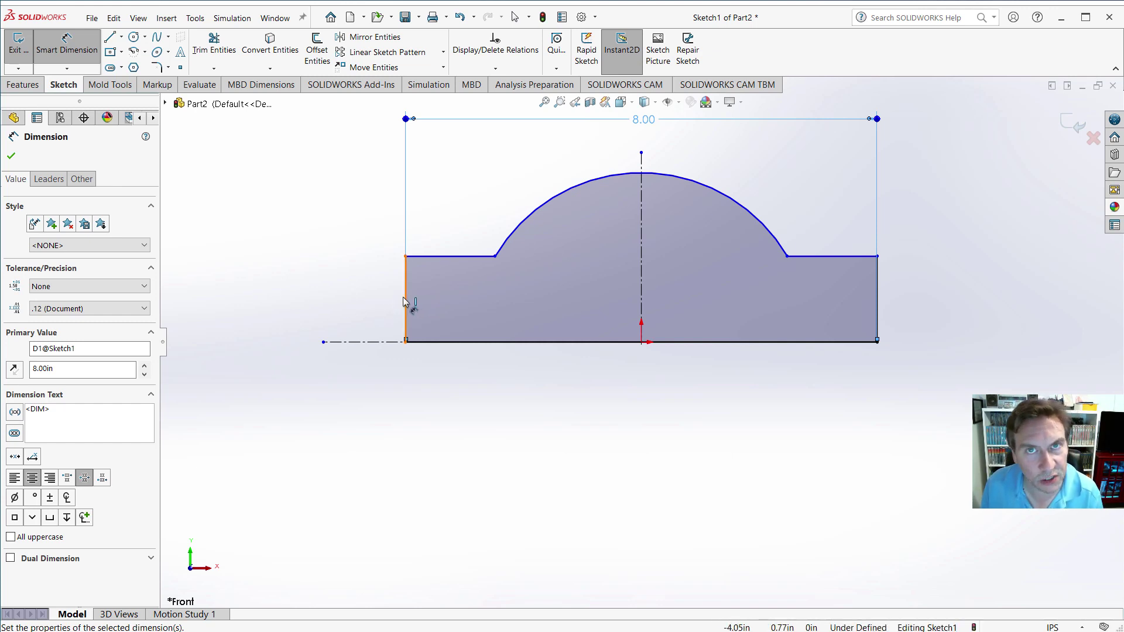
Dimension the left top edge 3.00 as a diameter about the horizontal centerline.
{"action": "left_click", "coordinate": [429, 257]}
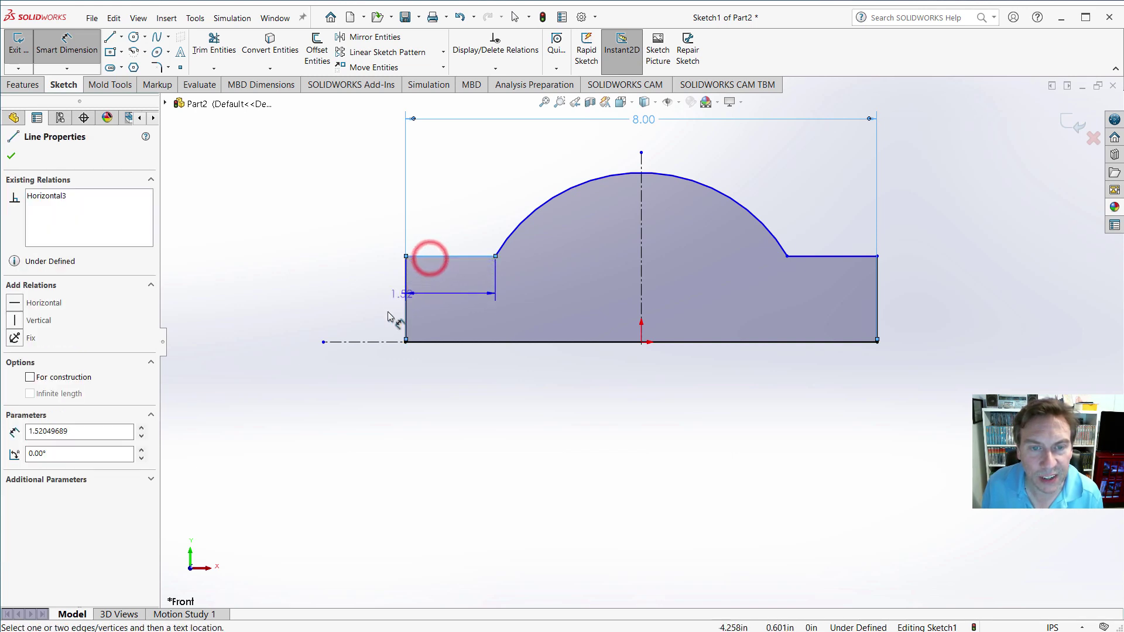
{"action": "left_click", "coordinate": [353, 342]}
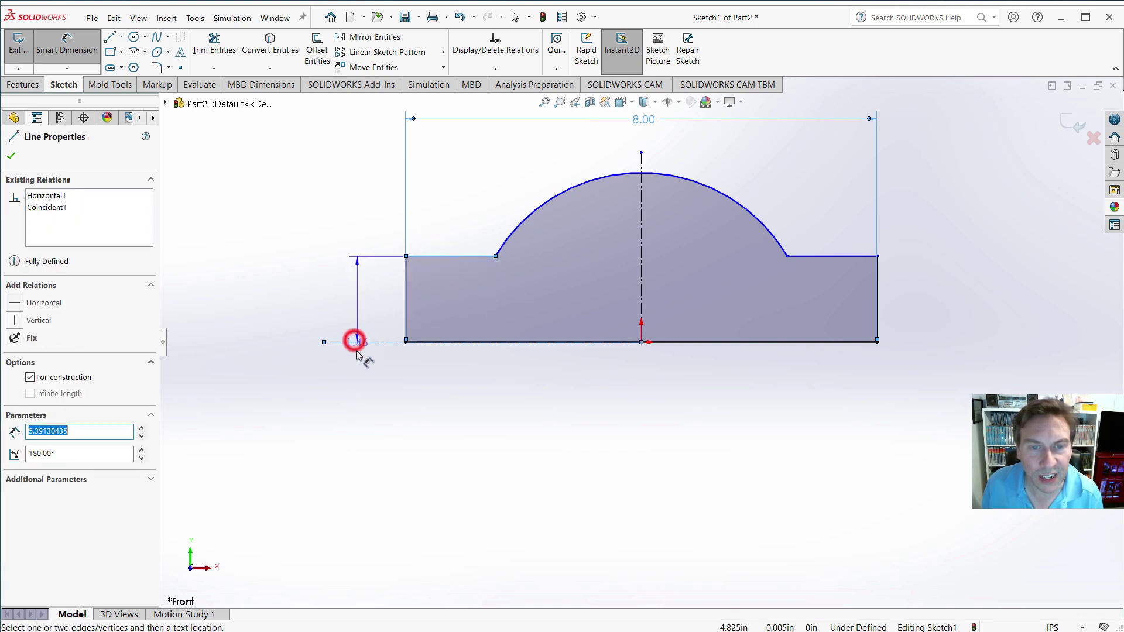
{"action": "left_click", "coordinate": [350, 356]}
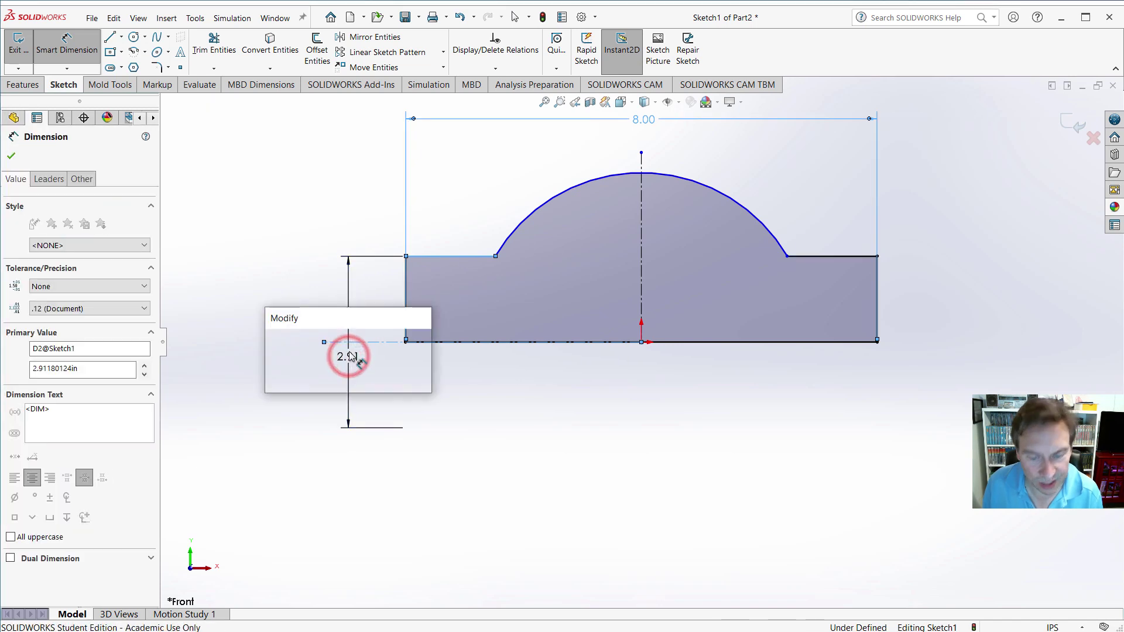
{"action": "type", "text": "3"}
{"action": "key", "text": "Return"}
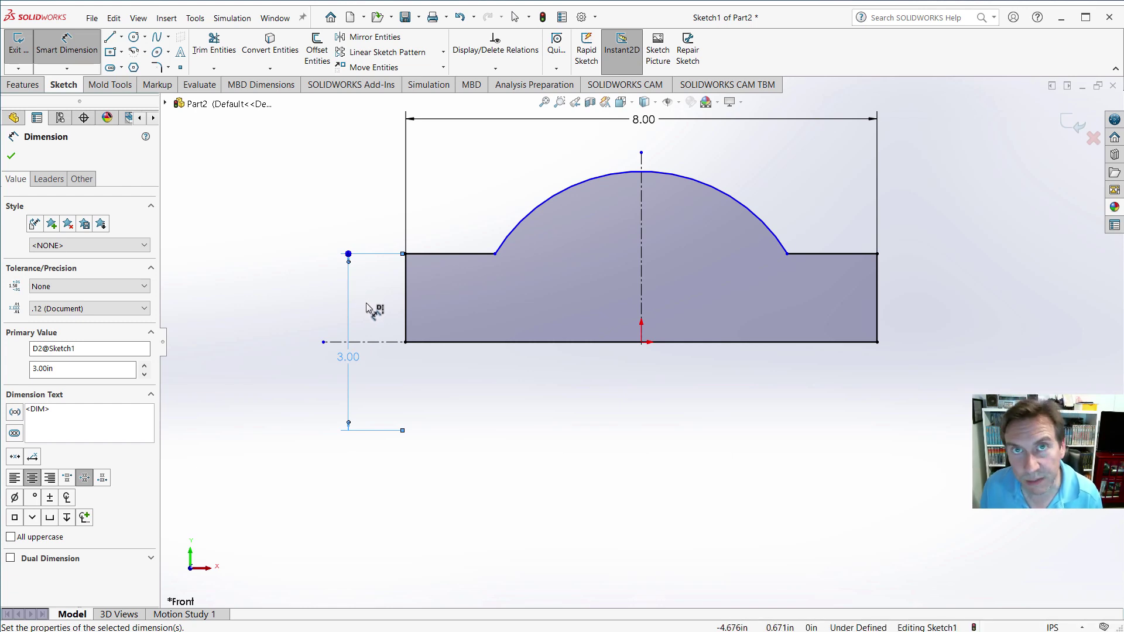
Give the arc an R3.00 radius so the sketch is fully defined.
{"action": "left_click", "coordinate": [572, 183]}
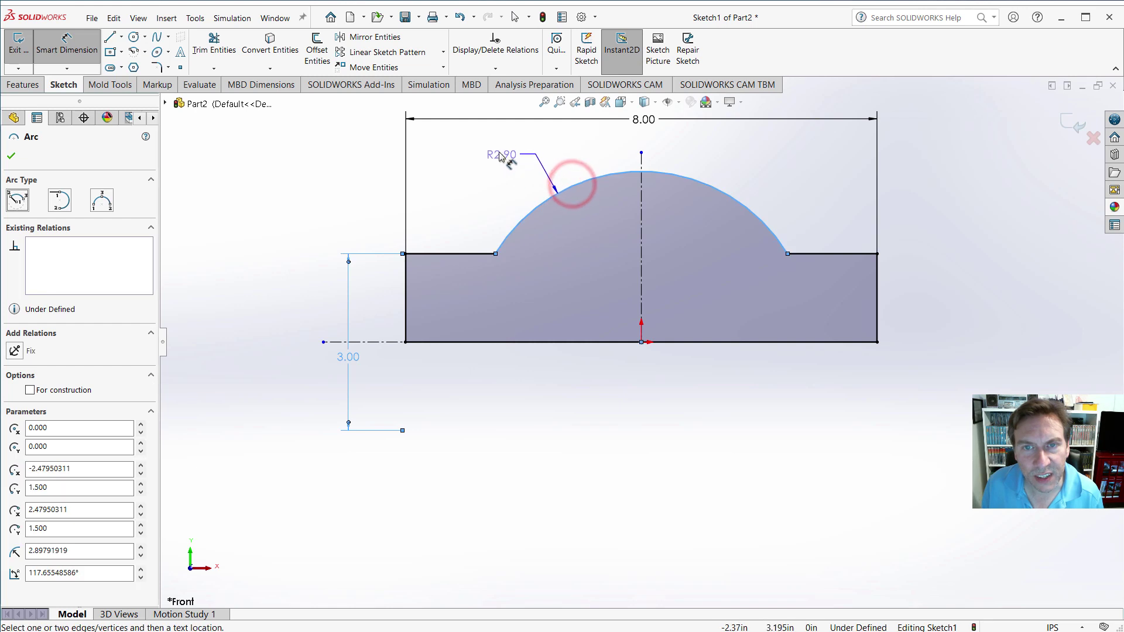
{"action": "left_click", "coordinate": [499, 151]}
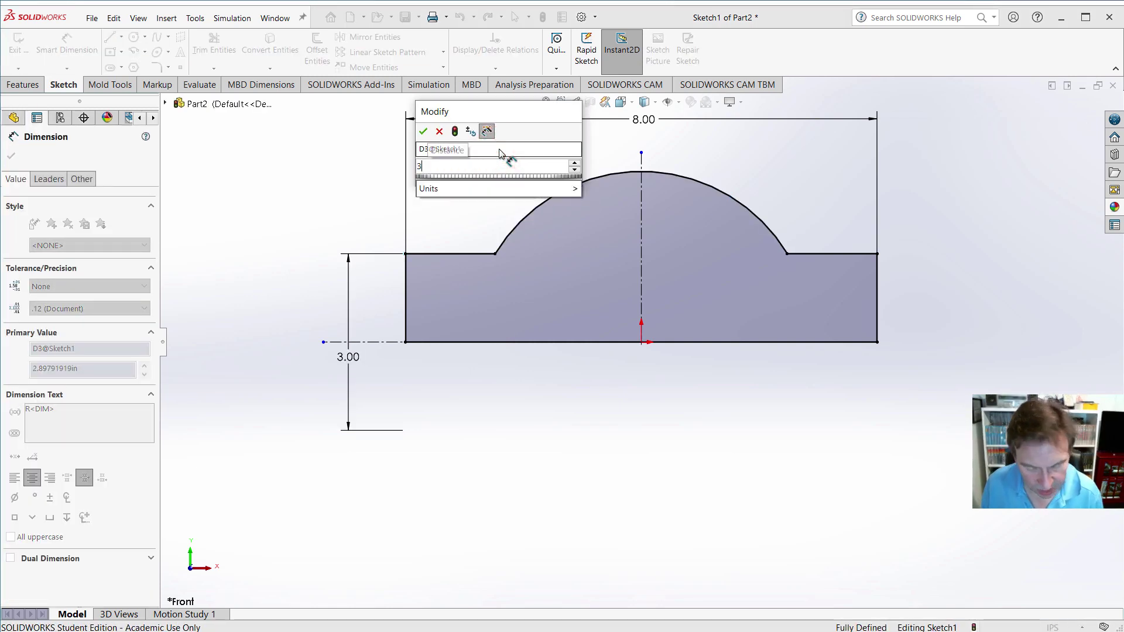
{"action": "key", "text": "Return"}
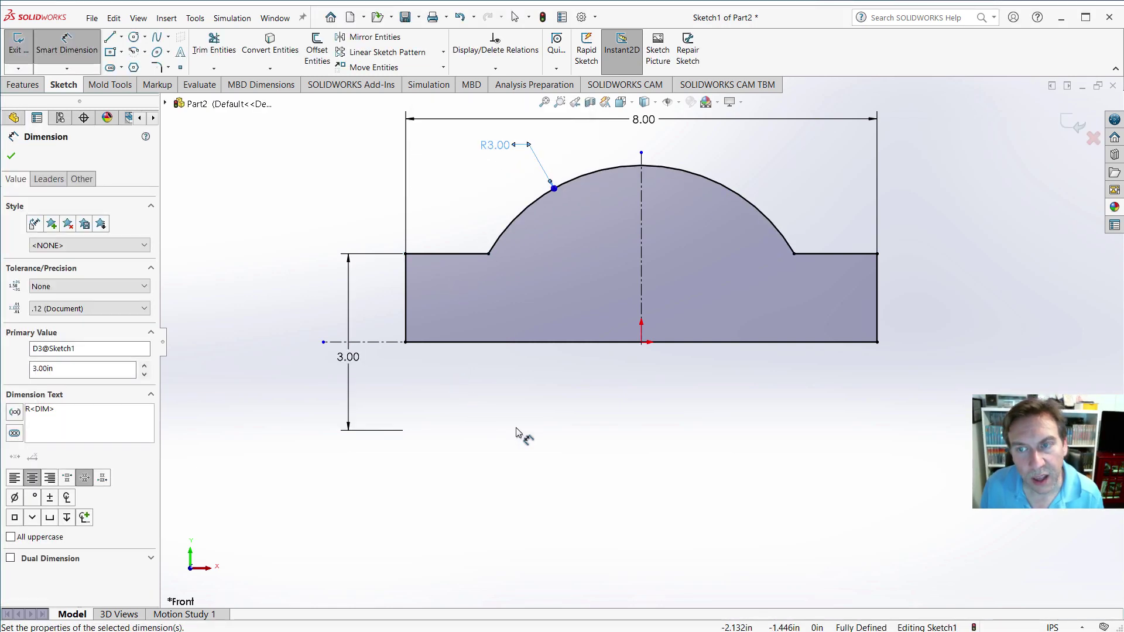
{"action": "key", "text": "Escape"}
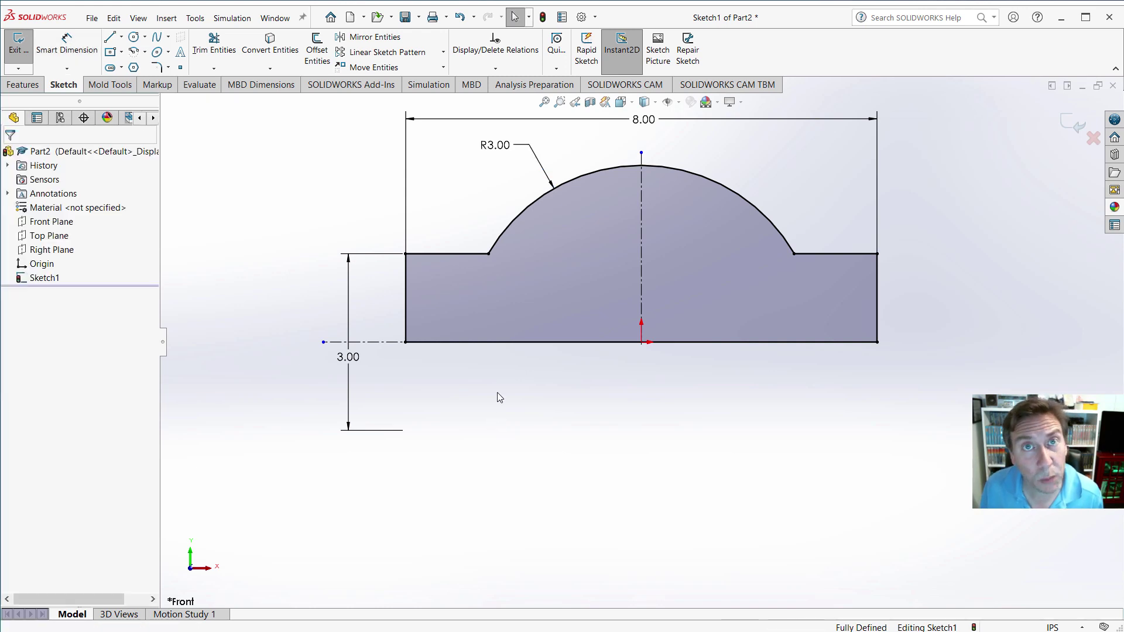
Revolve the profile 360° about the horizontal centerline into a ball with two shafts.
{"action": "left_click", "coordinate": [376, 342]}
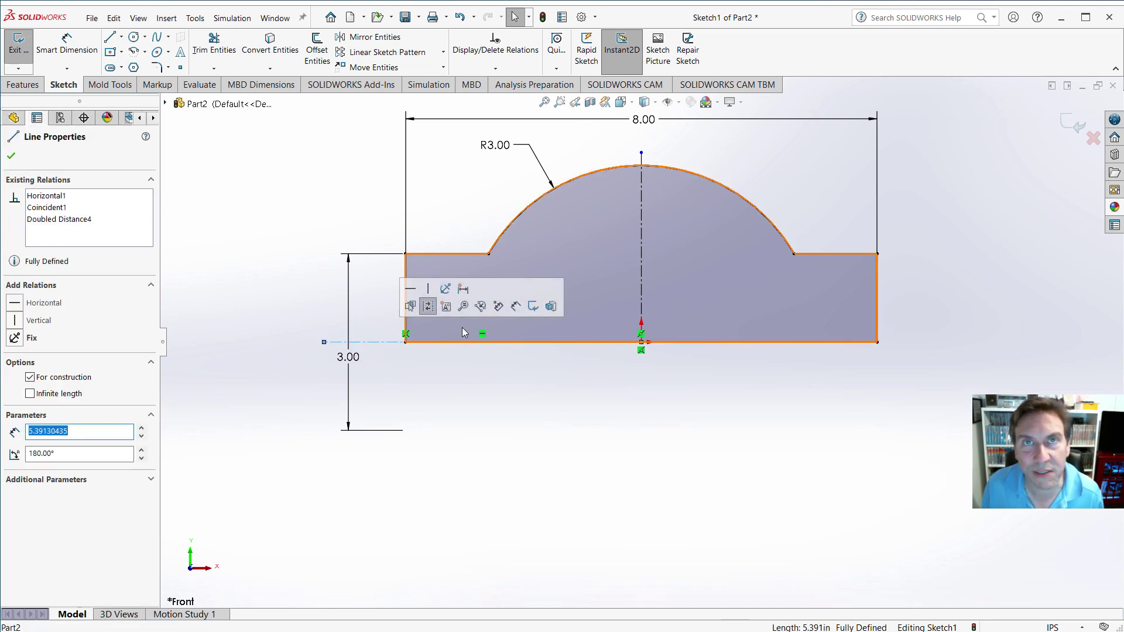
{"action": "left_click", "coordinate": [22, 85]}
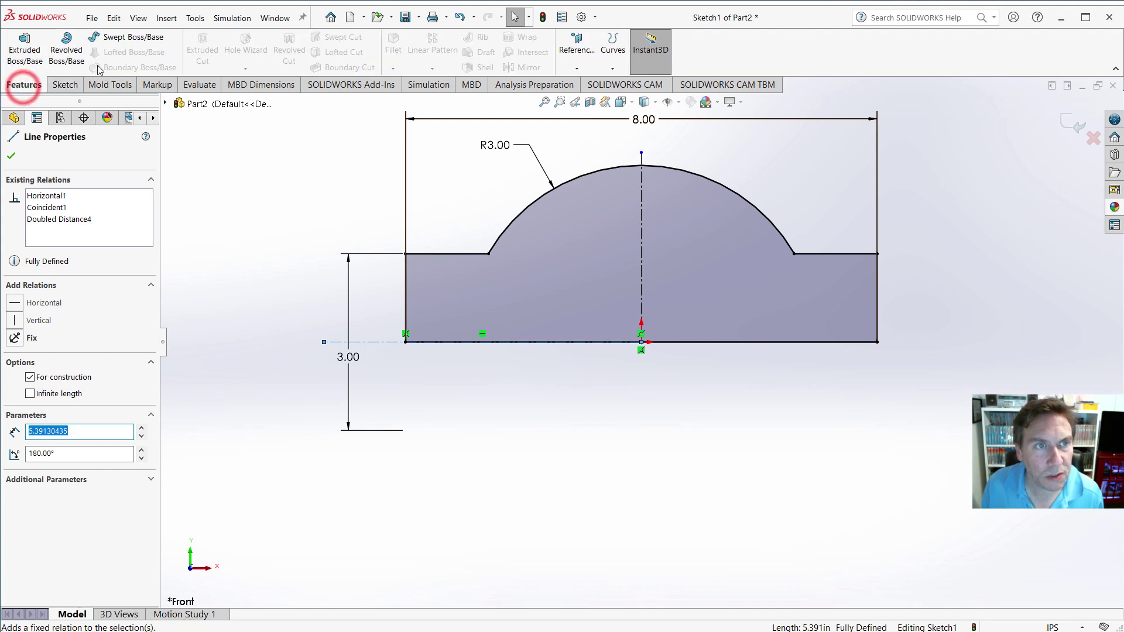
{"action": "left_click", "coordinate": [65, 47]}
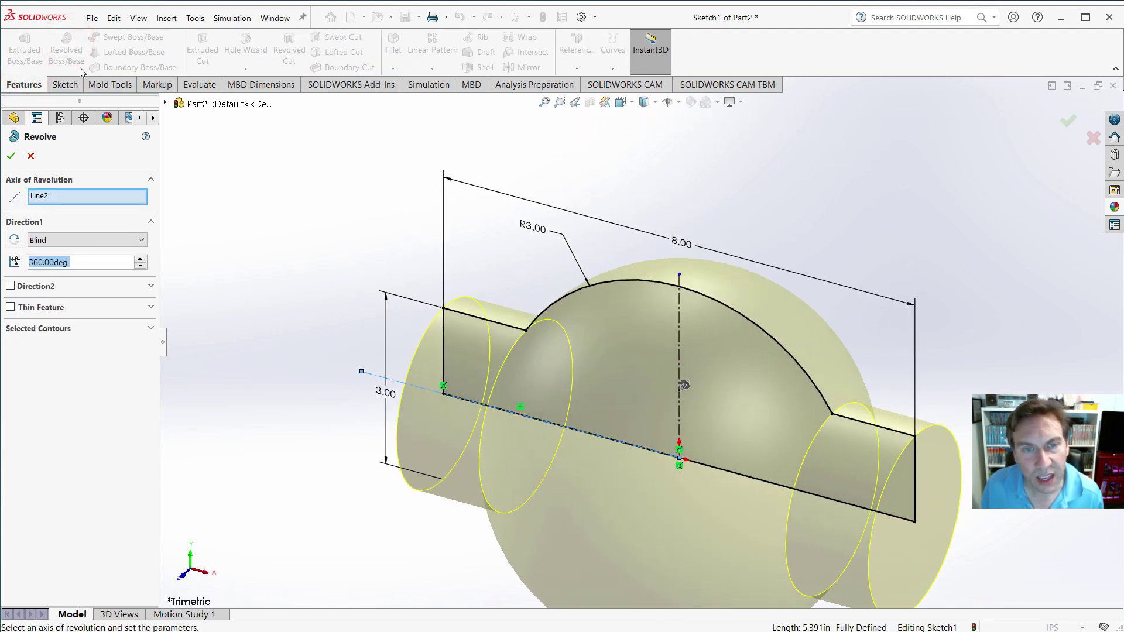
{"action": "left_click", "coordinate": [11, 156]}
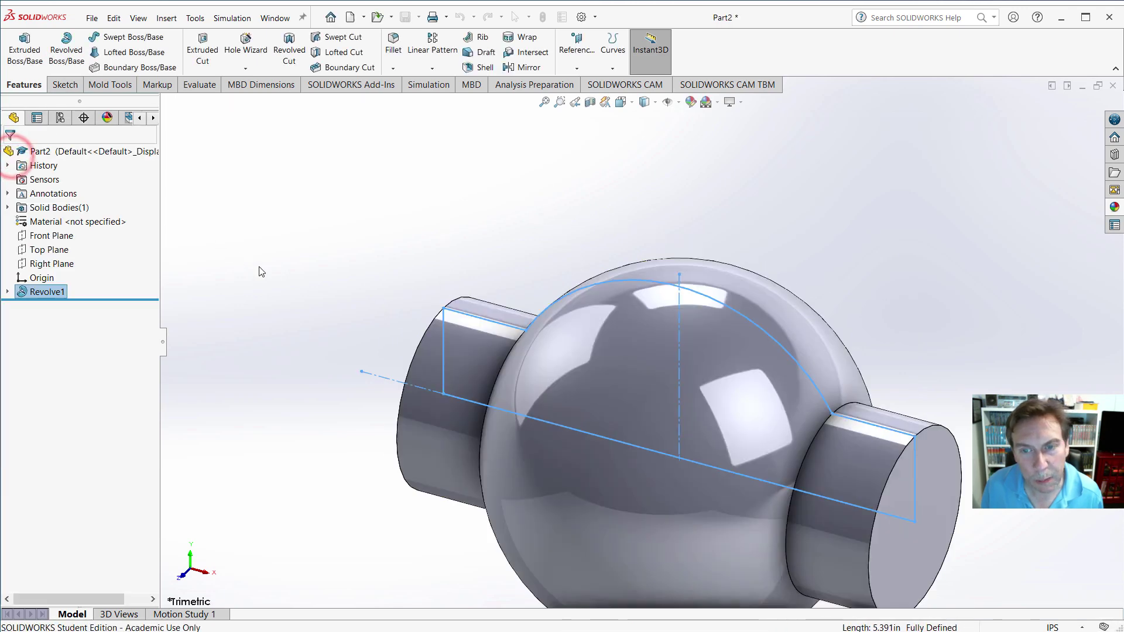
{"action": "scroll", "coordinate": [486, 454], "scroll_direction": "up", "scroll_amount": 5}
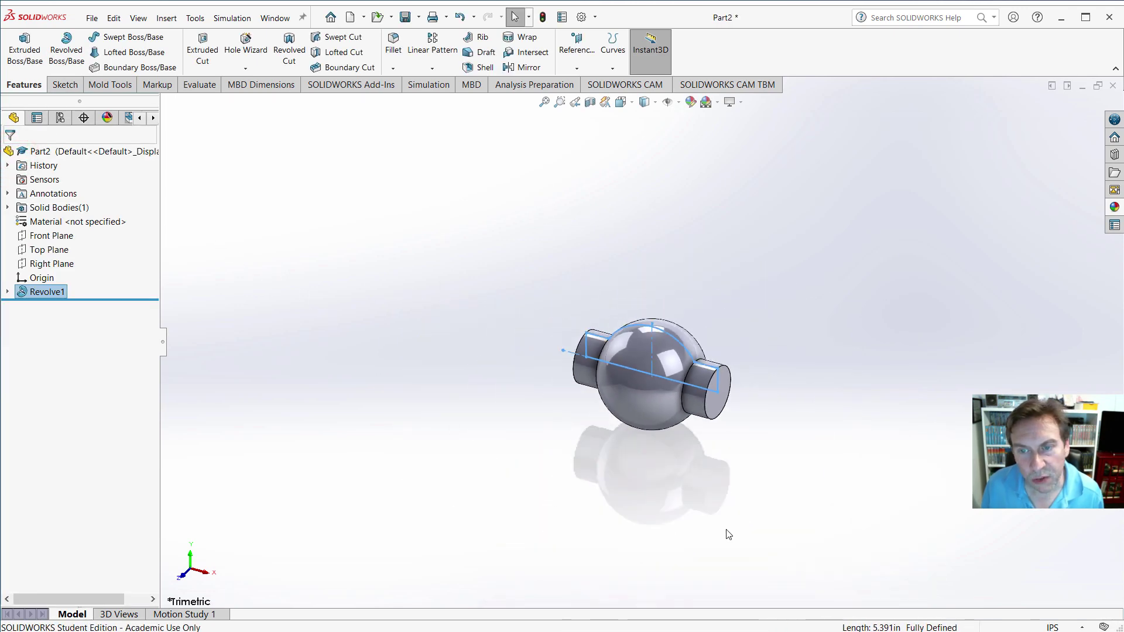
{"action": "scroll", "coordinate": [720, 399], "scroll_direction": "down", "scroll_amount": 3}
{"action": "scroll", "coordinate": [492, 281], "scroll_direction": "up", "scroll_amount": 3}
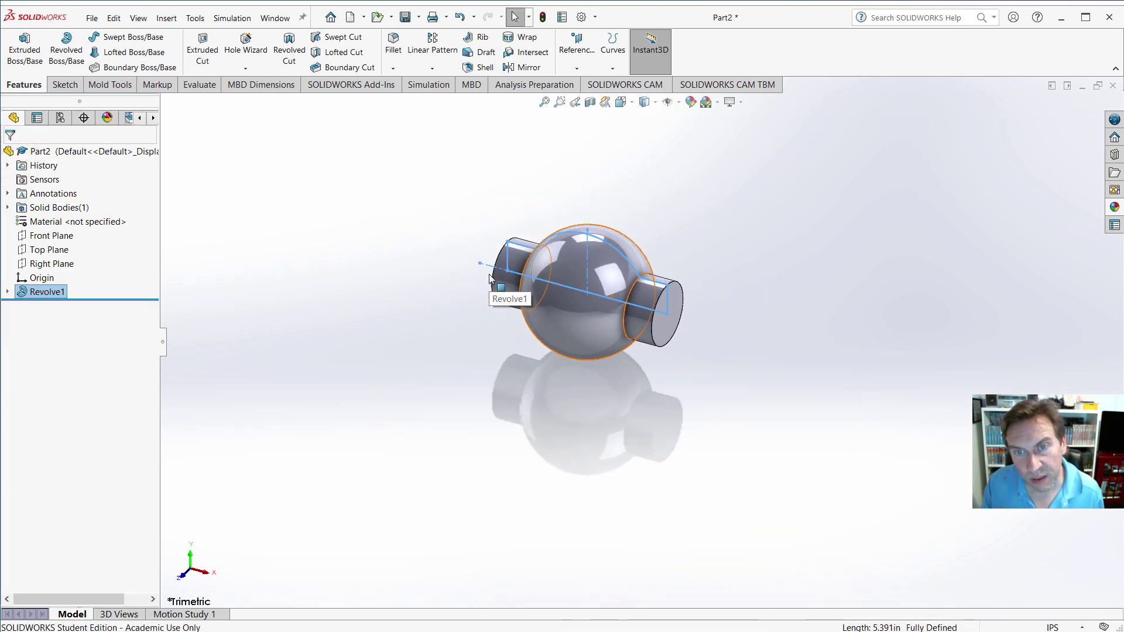
{"action": "scroll", "coordinate": [616, 283], "scroll_direction": "down", "scroll_amount": 2}
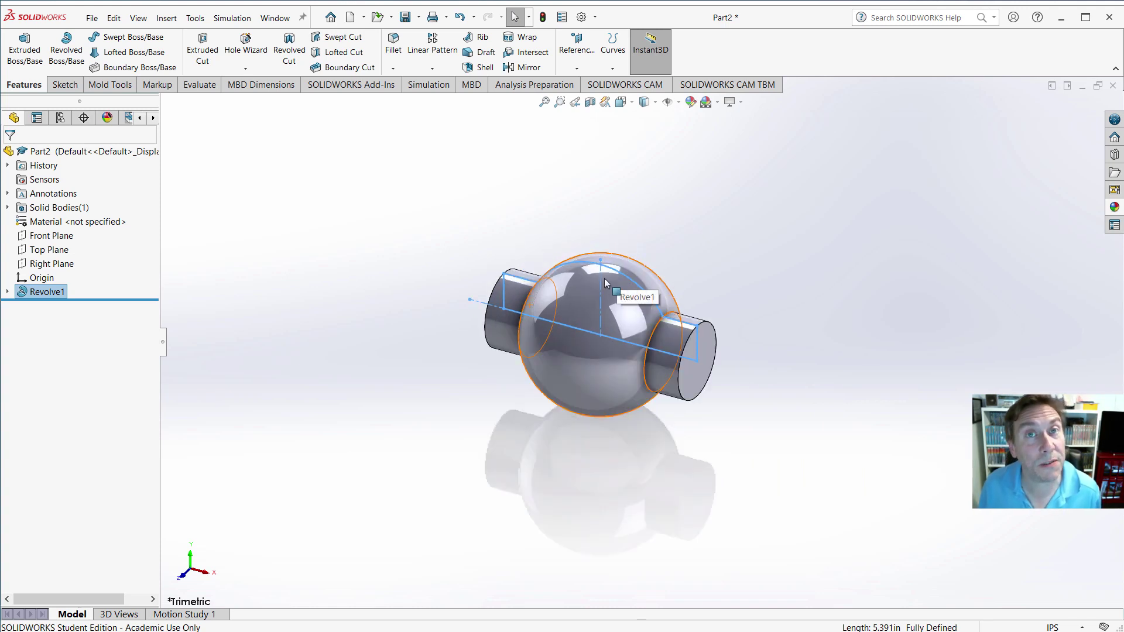
{"action": "key", "text": "f"}
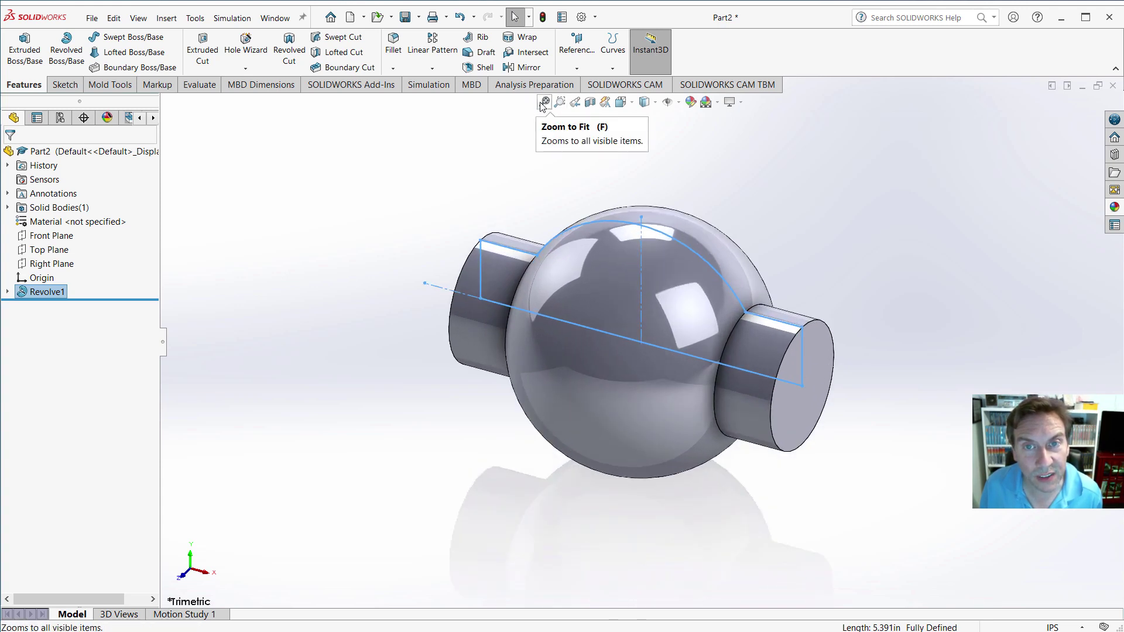
{"action": "left_click", "coordinate": [512, 162]}
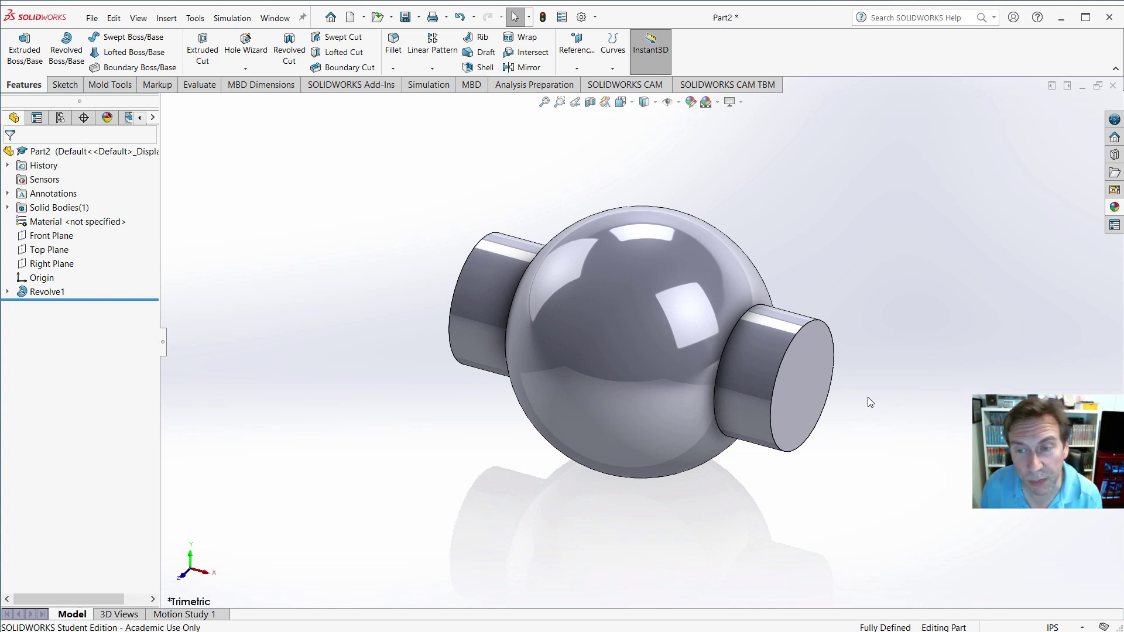
Shell the body to a 0.300in wall, removing both shaft end faces.
{"action": "left_click", "coordinate": [806, 381]}
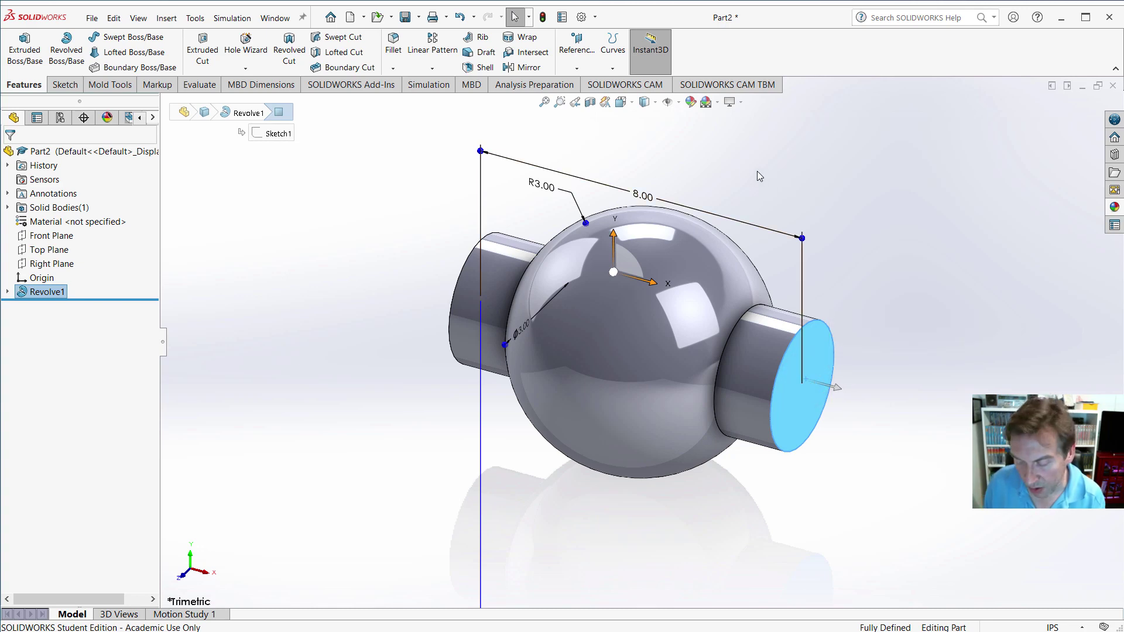
{"action": "middle_click_drag", "start_coordinate": [757, 176], "coordinate": [877, 179]}
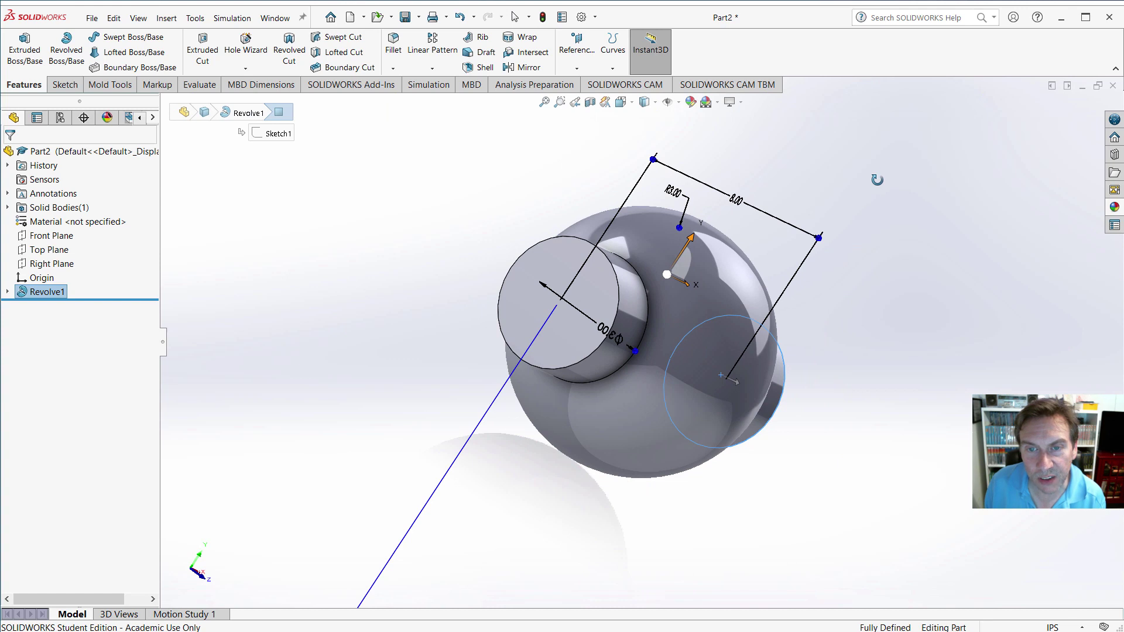
{"action": "left_click", "coordinate": [539, 264]}
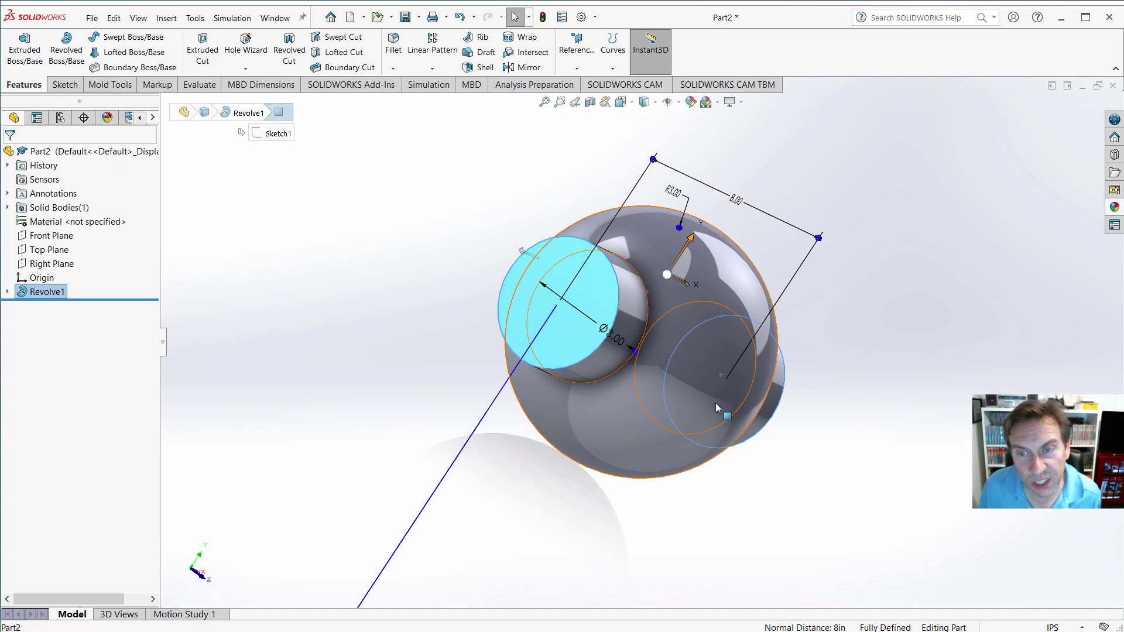
{"action": "middle_click_drag", "start_coordinate": [835, 455], "coordinate": [708, 420]}
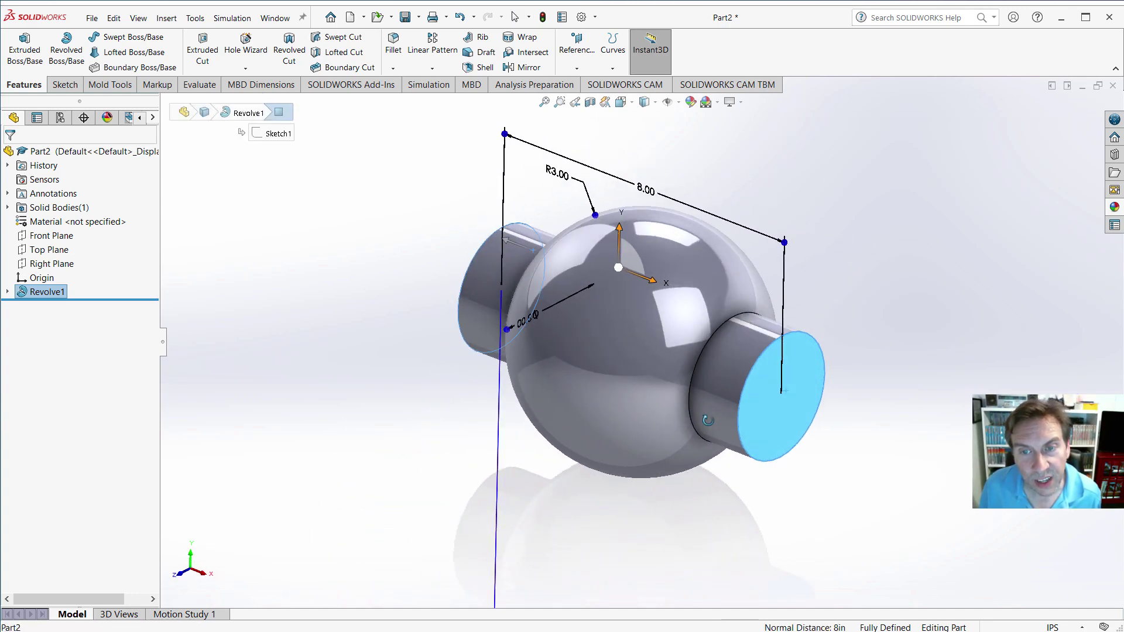
{"action": "left_click", "coordinate": [473, 68]}
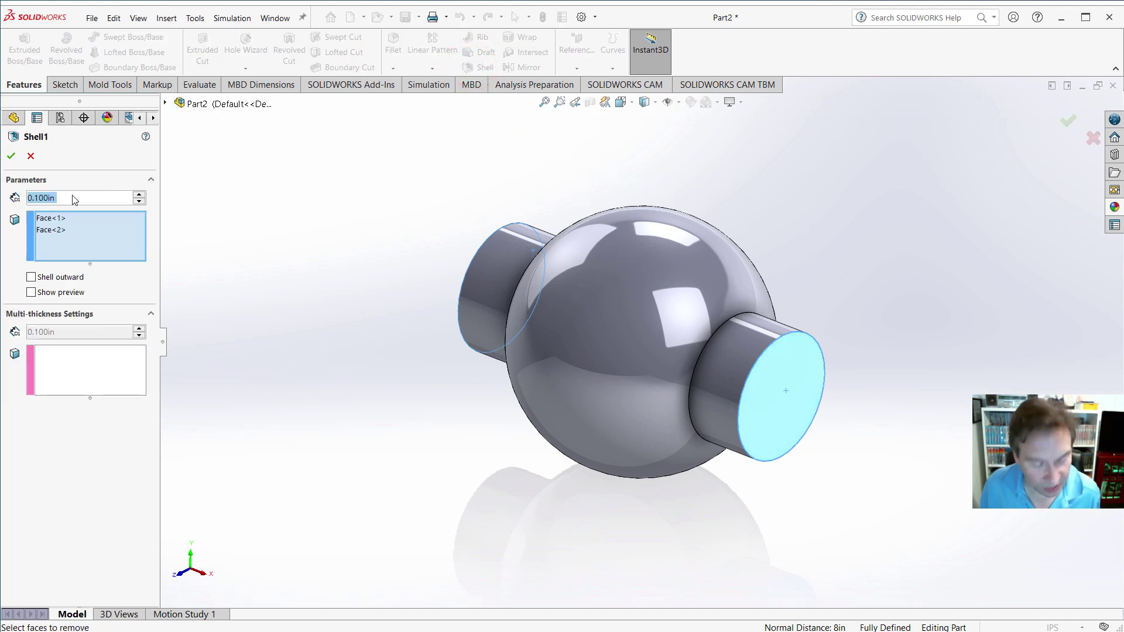
{"action": "type", "text": "0.3"}
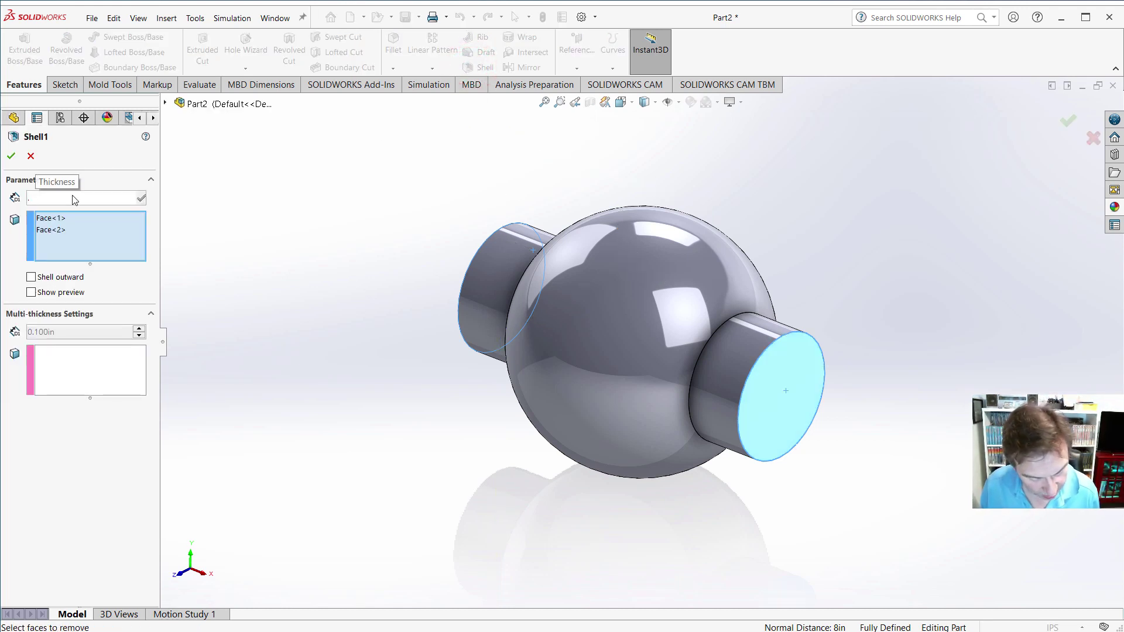
{"action": "key", "text": "Return"}
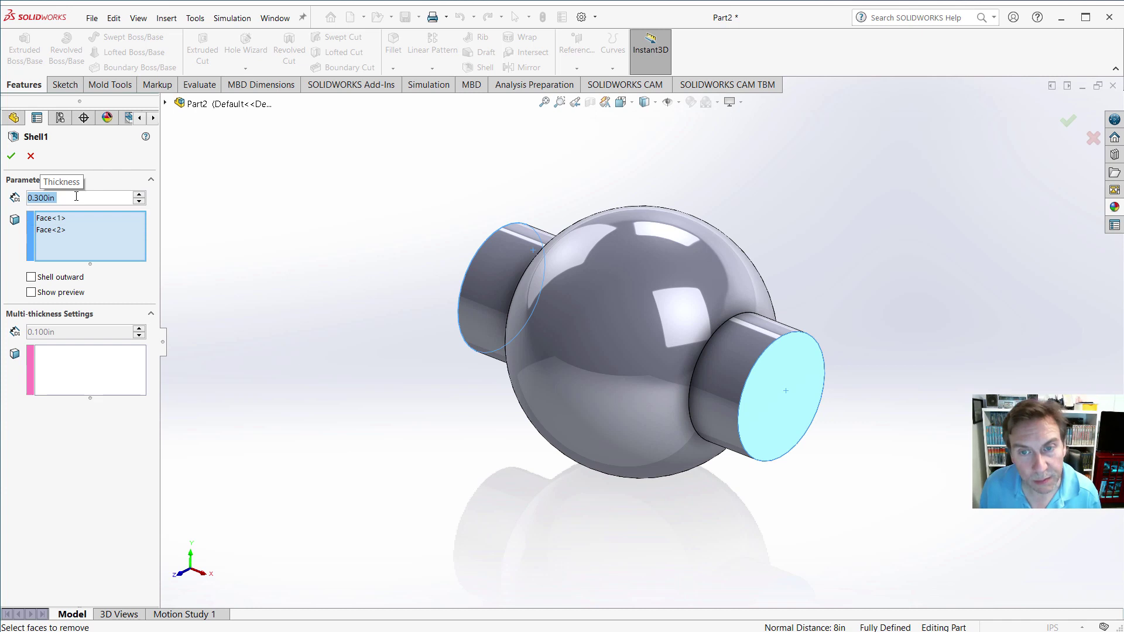
{"action": "left_click", "coordinate": [11, 156]}
{"action": "left_click", "coordinate": [371, 263]}
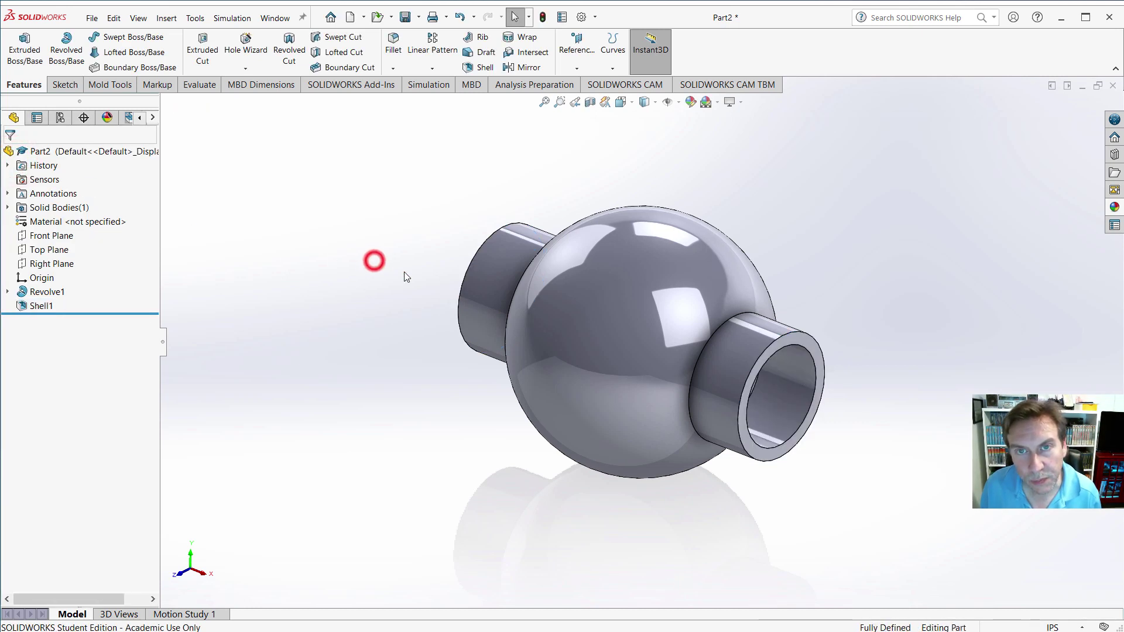
Start a sketch on the right shaft's ring end face and convert its edges into it.
{"action": "left_click", "coordinate": [822, 361]}
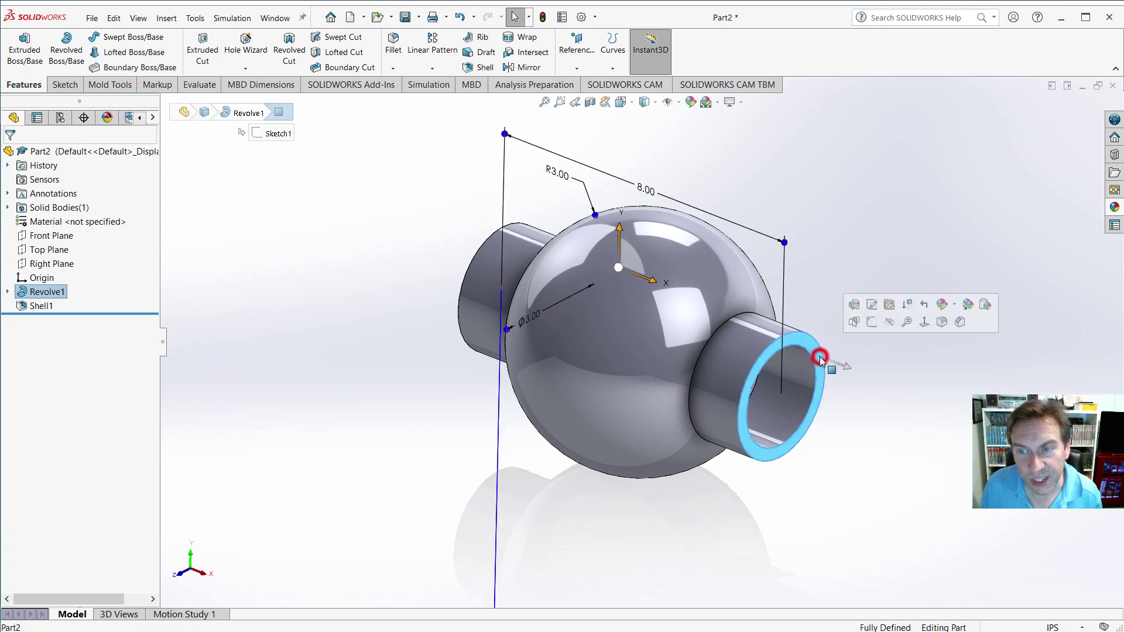
{"action": "left_click", "coordinate": [872, 323]}
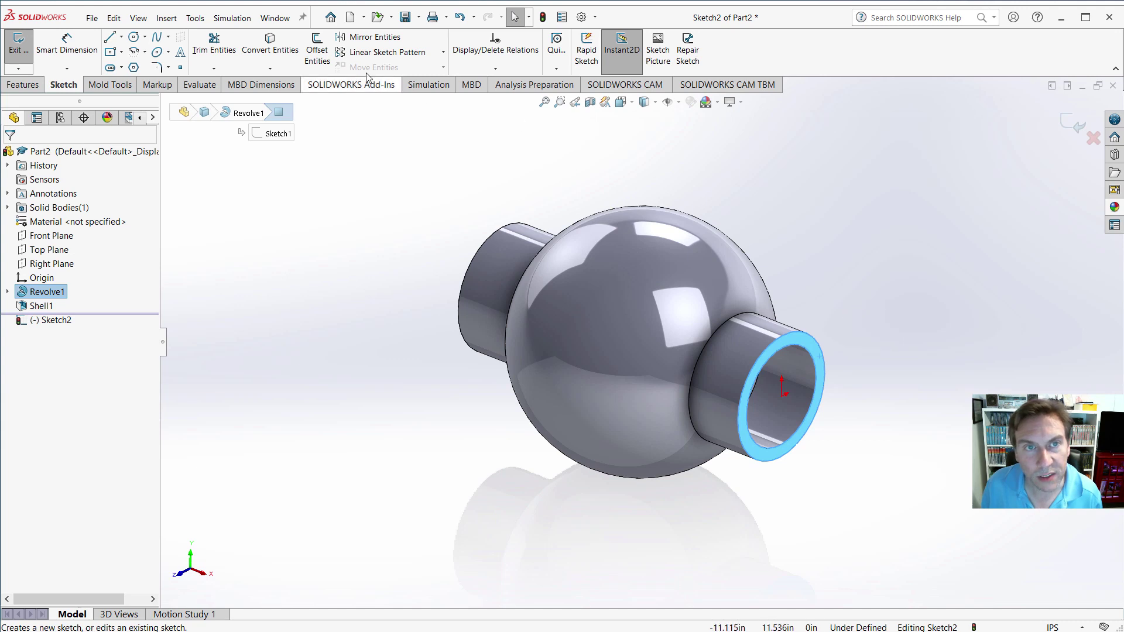
{"action": "left_click", "coordinate": [263, 39]}
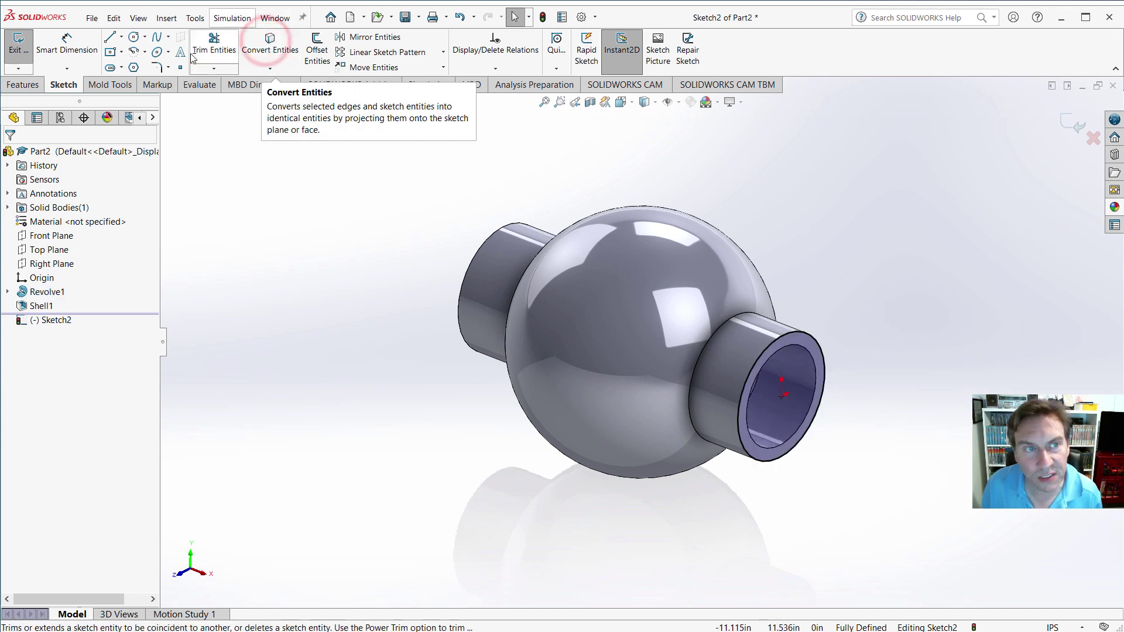
Extrude the end face 0.300in as a separate body with Merge result unchecked.
{"action": "left_click", "coordinate": [22, 85]}
{"action": "left_click", "coordinate": [24, 50]}
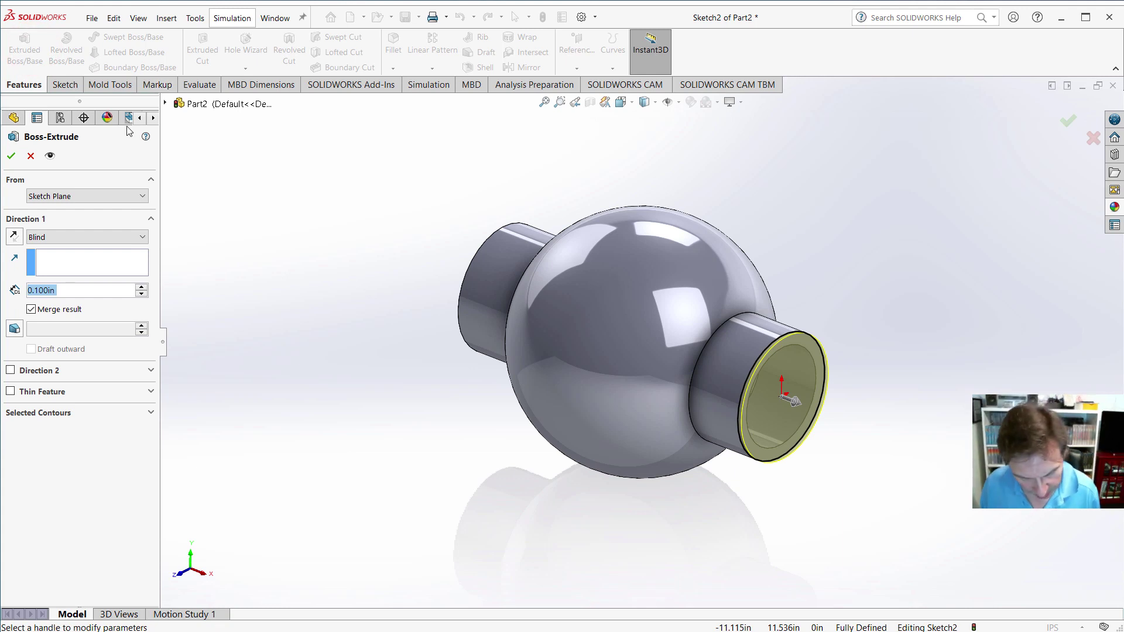
{"action": "type", "text": ".3"}
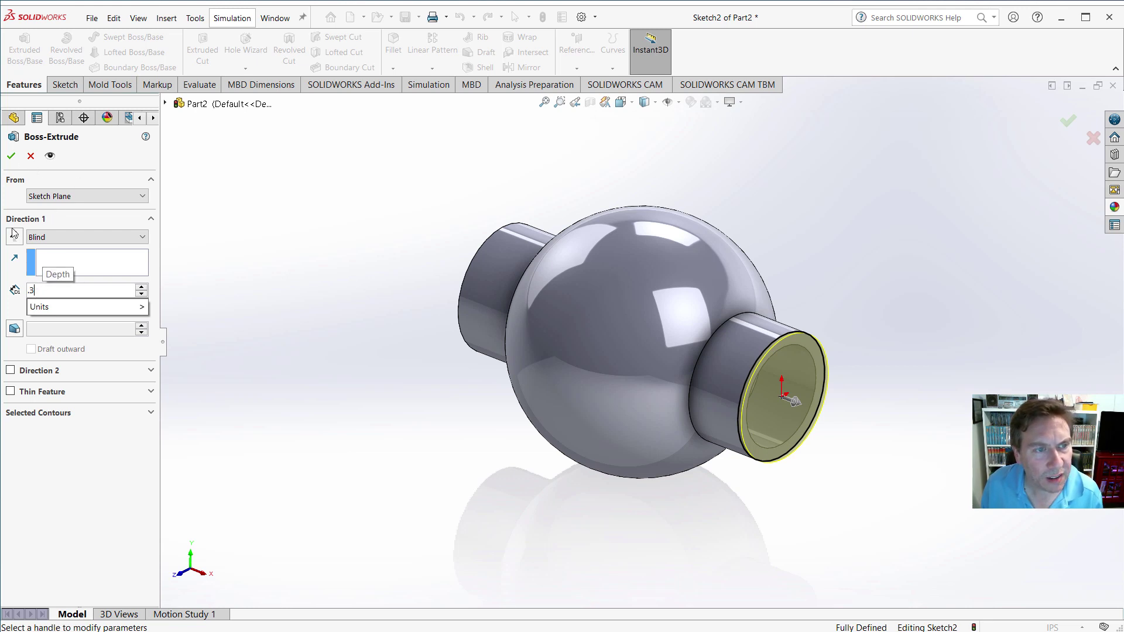
{"action": "key", "text": "Return"}
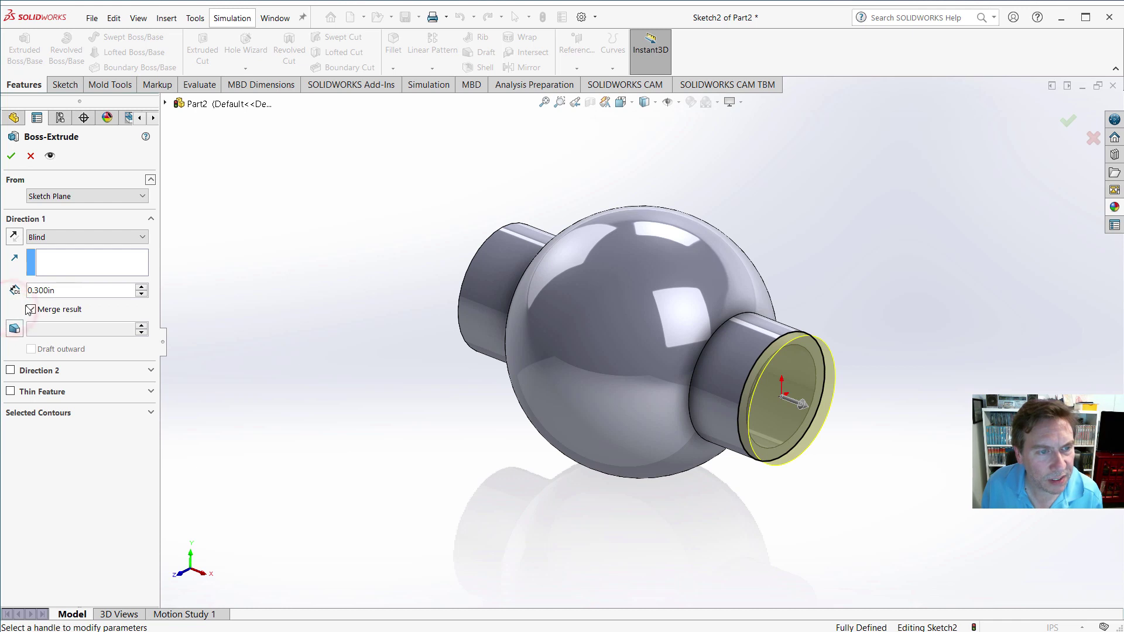
{"action": "left_click", "coordinate": [31, 310]}
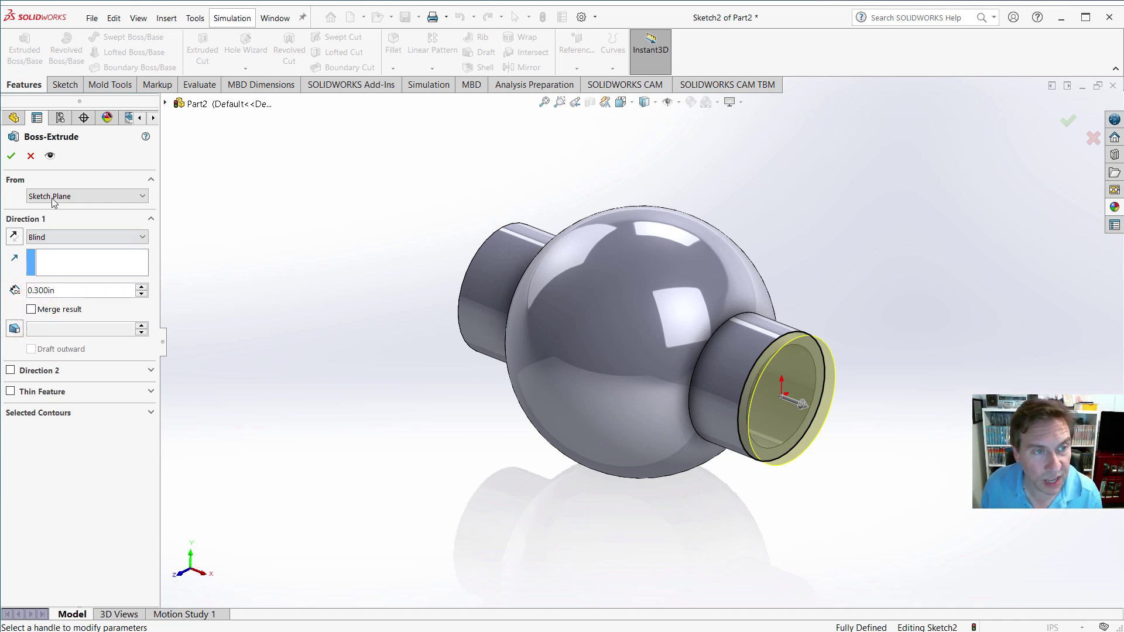
{"action": "left_click", "coordinate": [12, 157]}
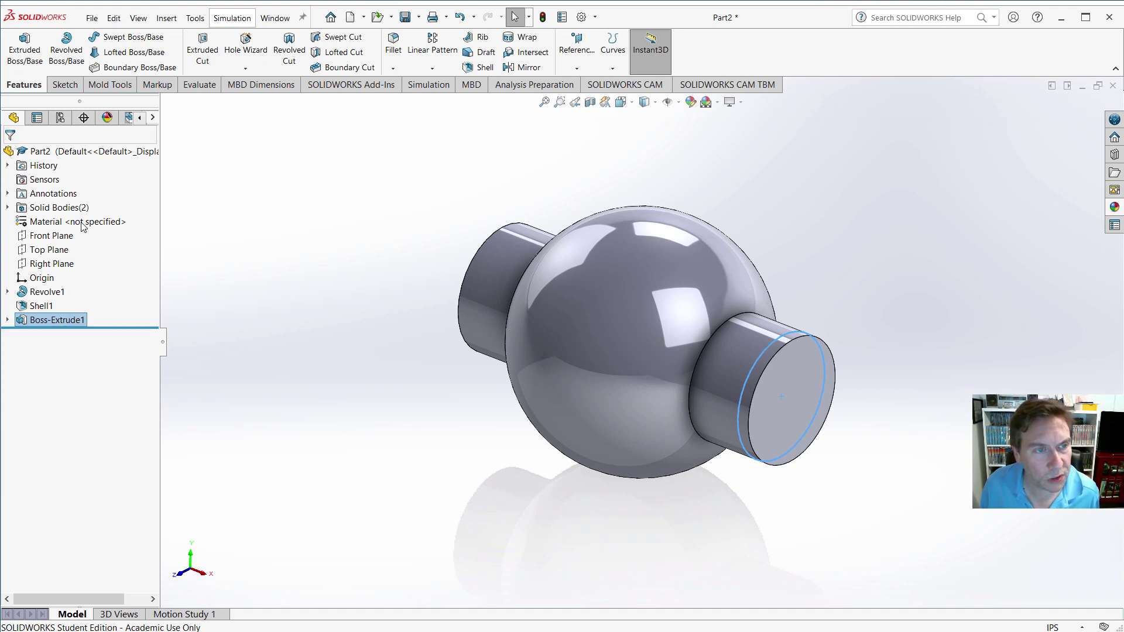
Mirror the Boss-Extrude1 cap body across the Right Plane to the opposite stub end.
{"action": "left_click", "coordinate": [44, 264]}
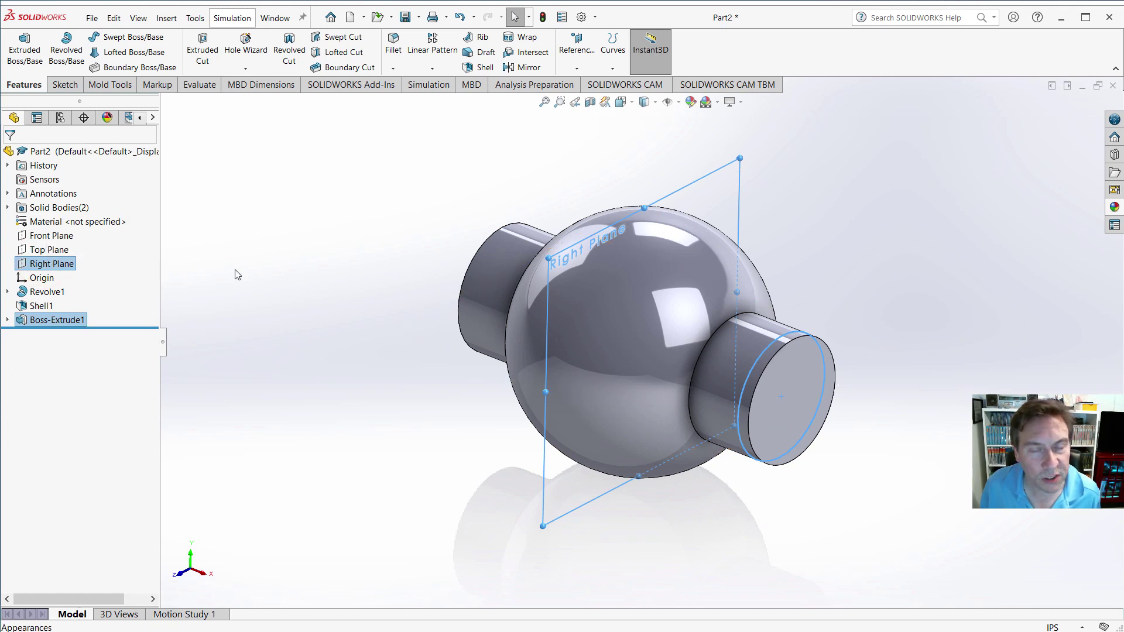
{"action": "left_click", "coordinate": [518, 67]}
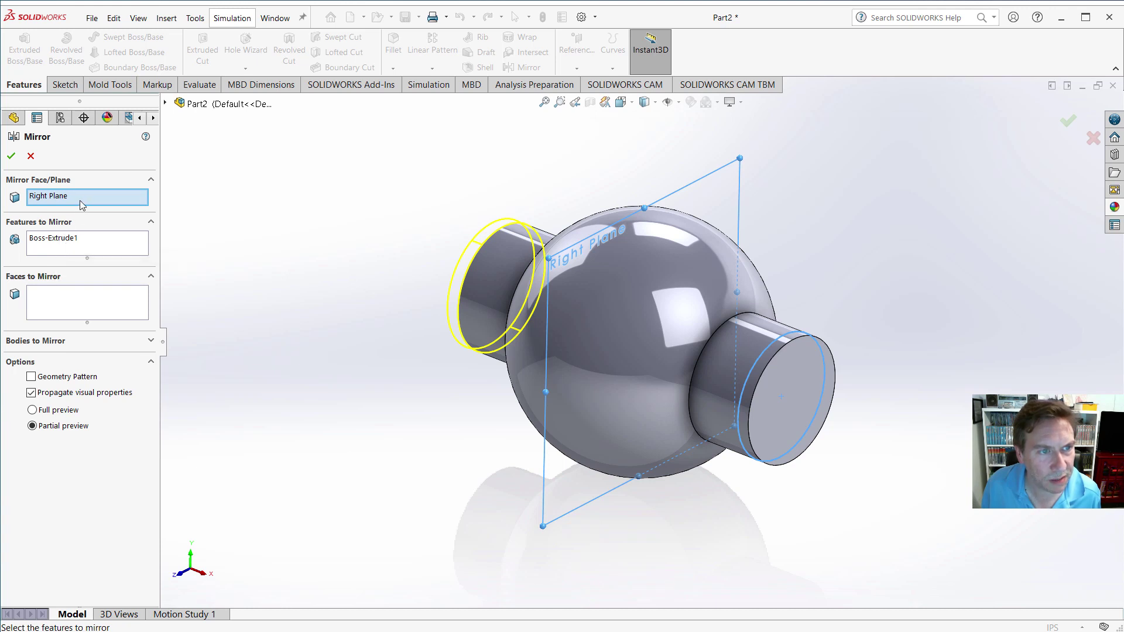
{"action": "left_click", "coordinate": [48, 343]}
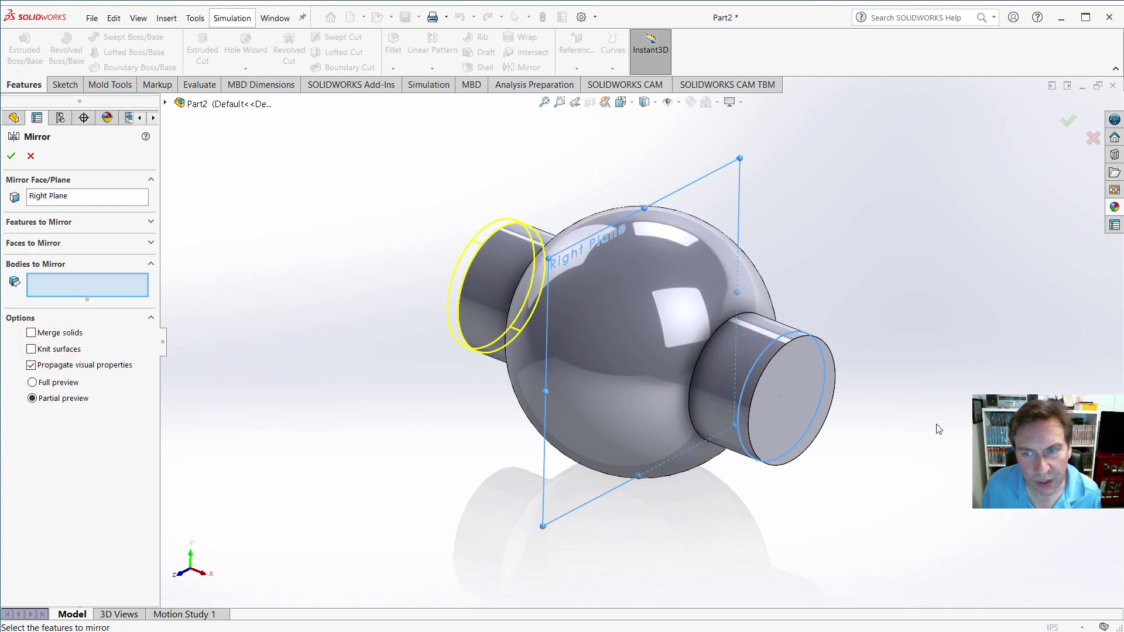
{"action": "left_click", "coordinate": [805, 392]}
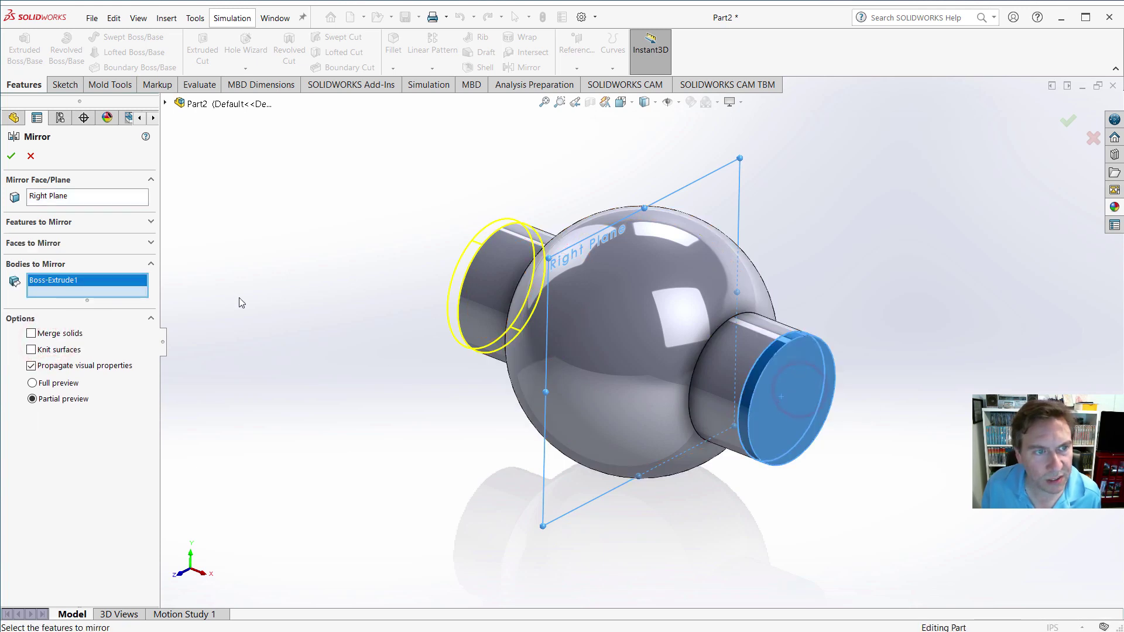
{"action": "left_click", "coordinate": [11, 157]}
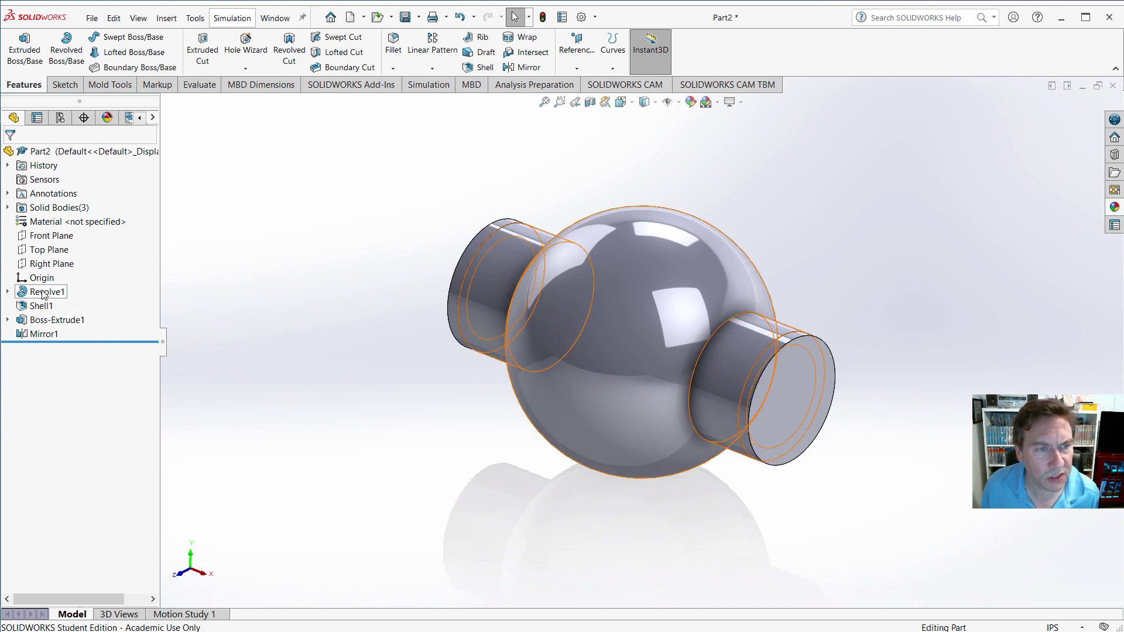
Set the whole part's appearance to a transparent amount of 0.80 under Illumination.
{"action": "right_click", "coordinate": [636, 272]}
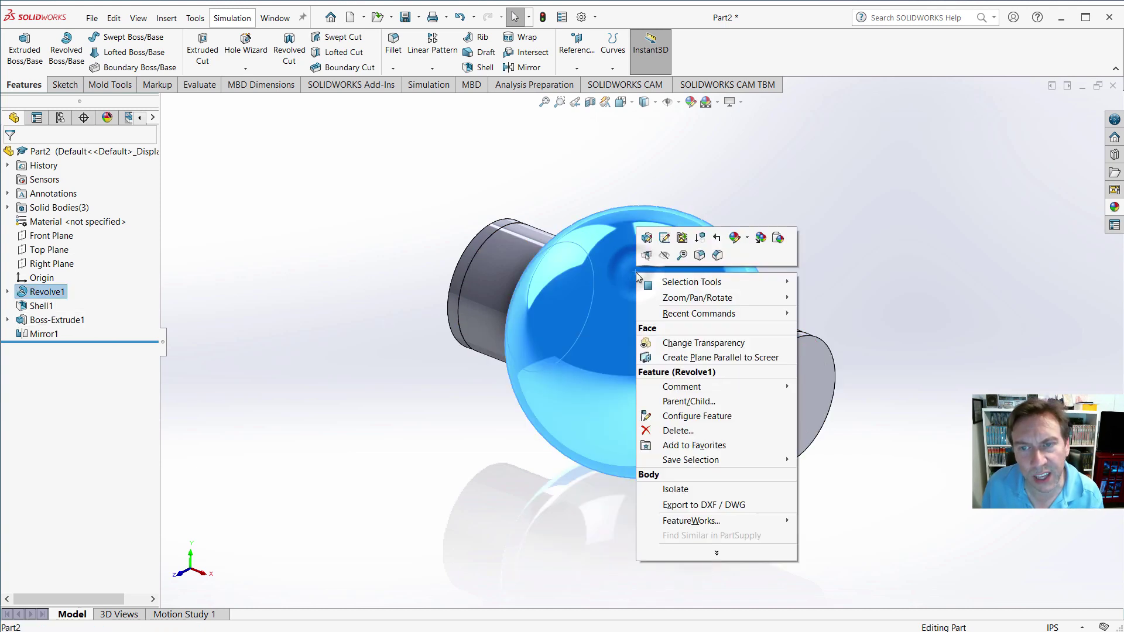
{"action": "left_click", "coordinate": [748, 238]}
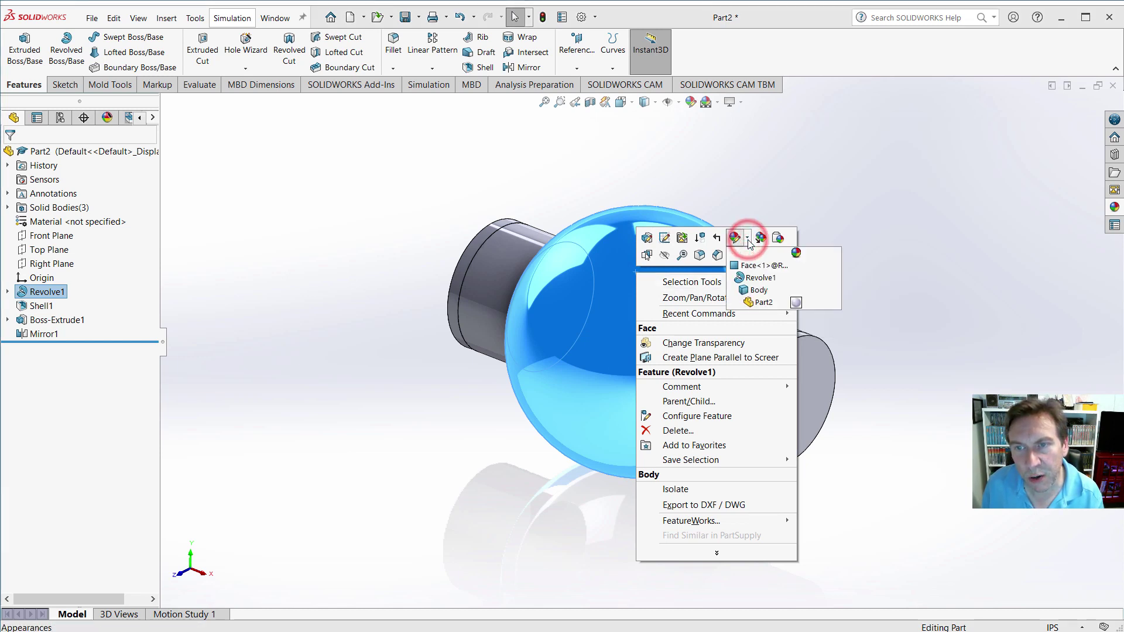
{"action": "left_click", "coordinate": [797, 302]}
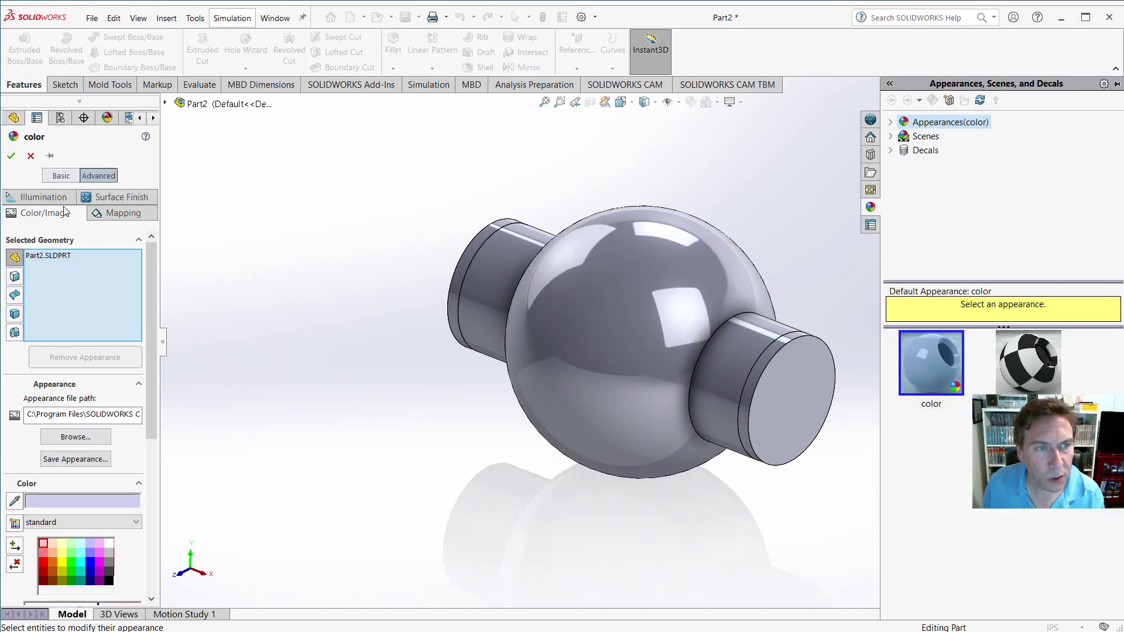
{"action": "left_click", "coordinate": [47, 198]}
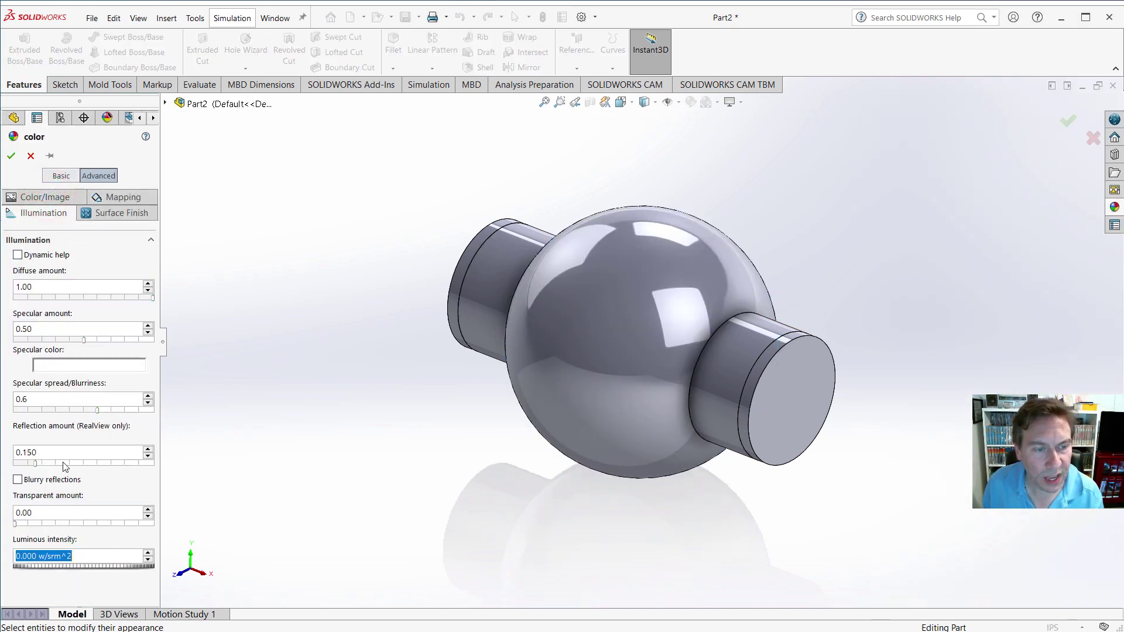
{"action": "double_click", "coordinate": [30, 512]}
{"action": "key", "text": "BackSpace"}
{"action": "key", "text": "Return"}
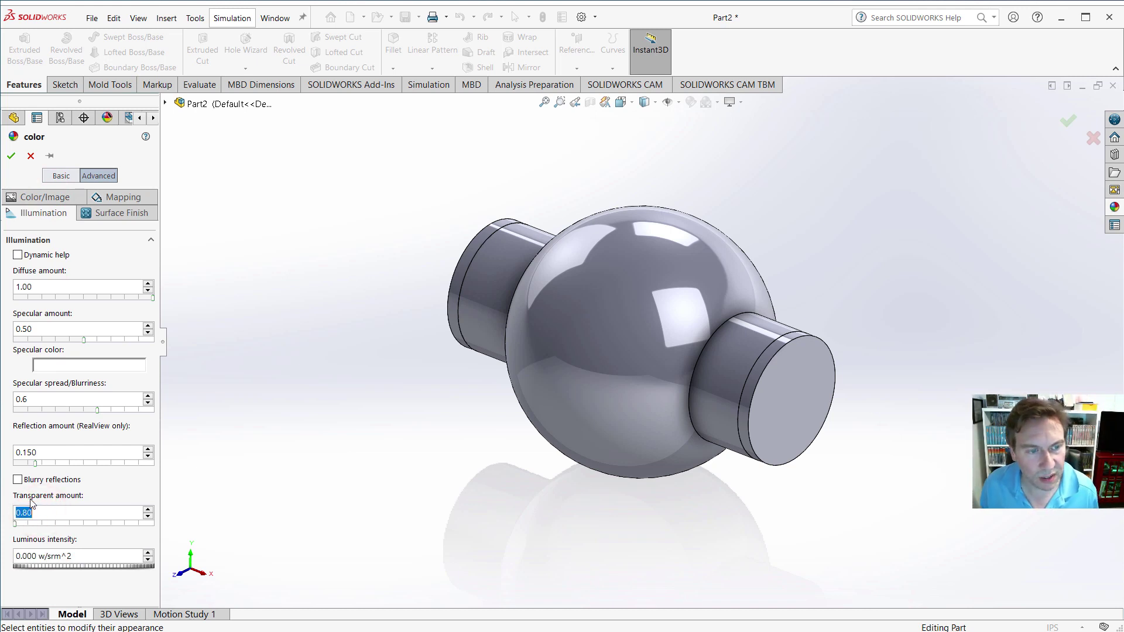
{"action": "left_click", "coordinate": [62, 453]}
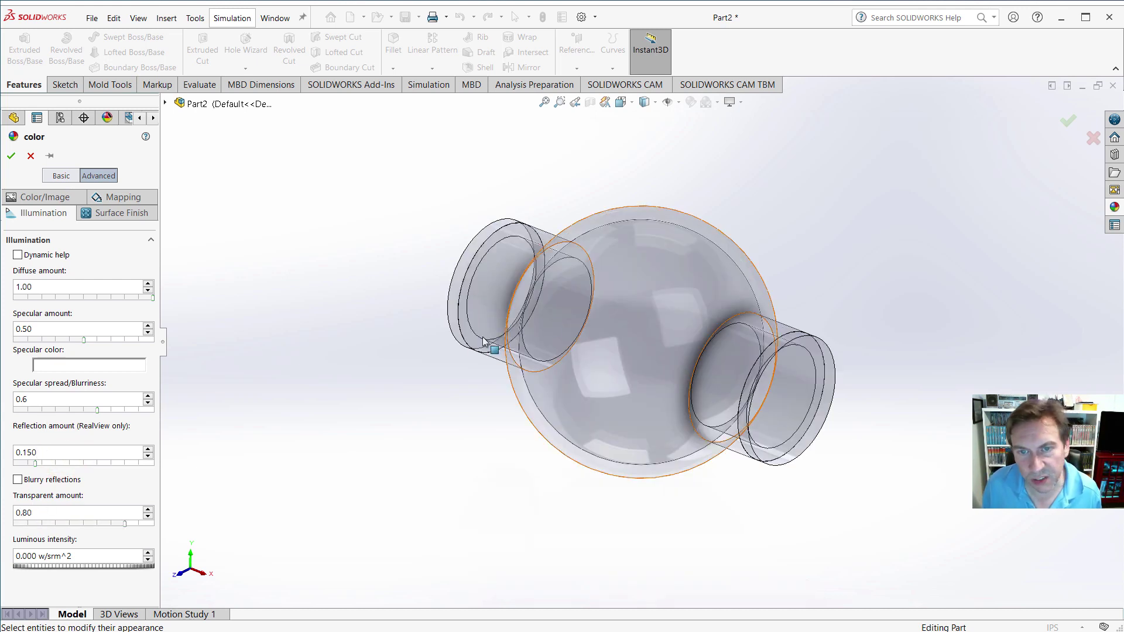
{"action": "left_click", "coordinate": [10, 156]}
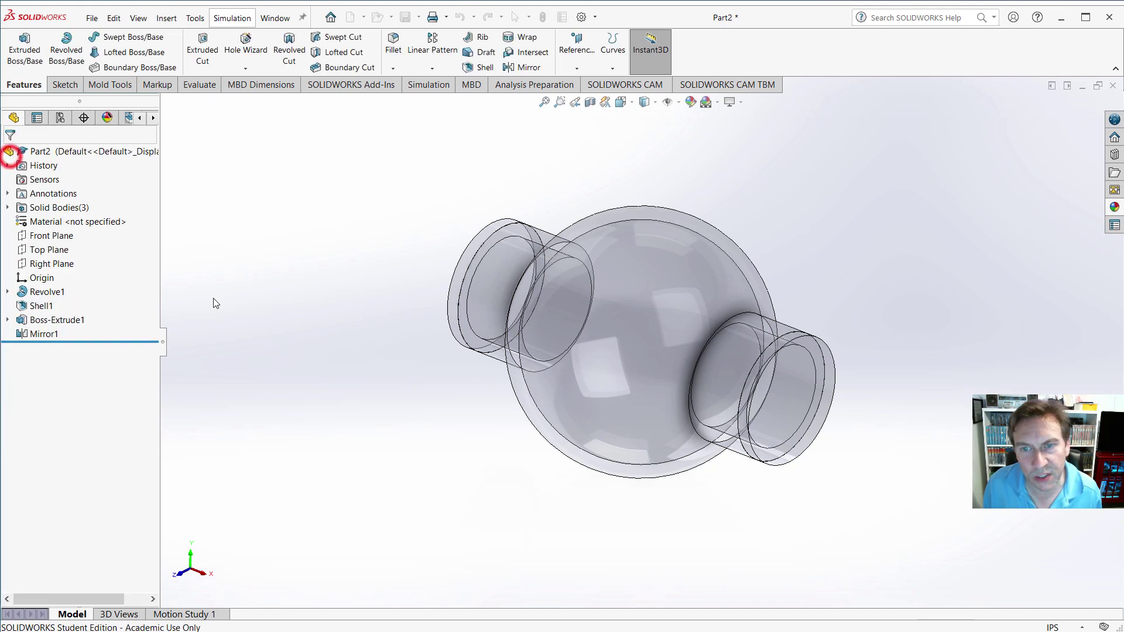
{"action": "left_click", "coordinate": [314, 351]}
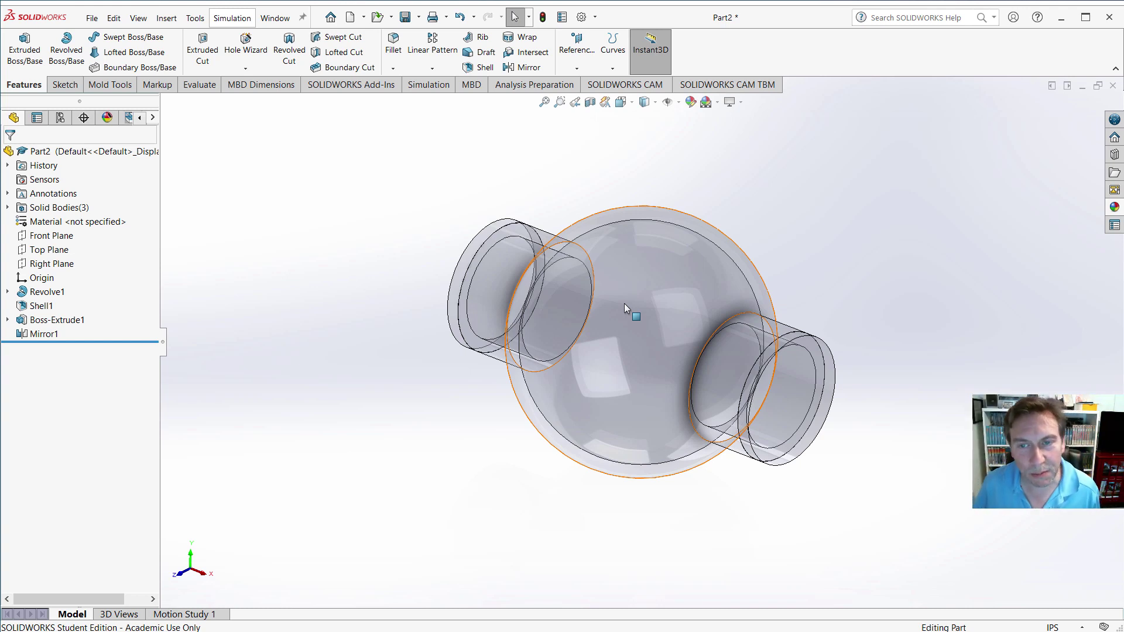
Start a sketch on the Top Plane and view it straight down from the top.
{"action": "left_click", "coordinate": [49, 251]}
{"action": "left_click", "coordinate": [59, 233]}
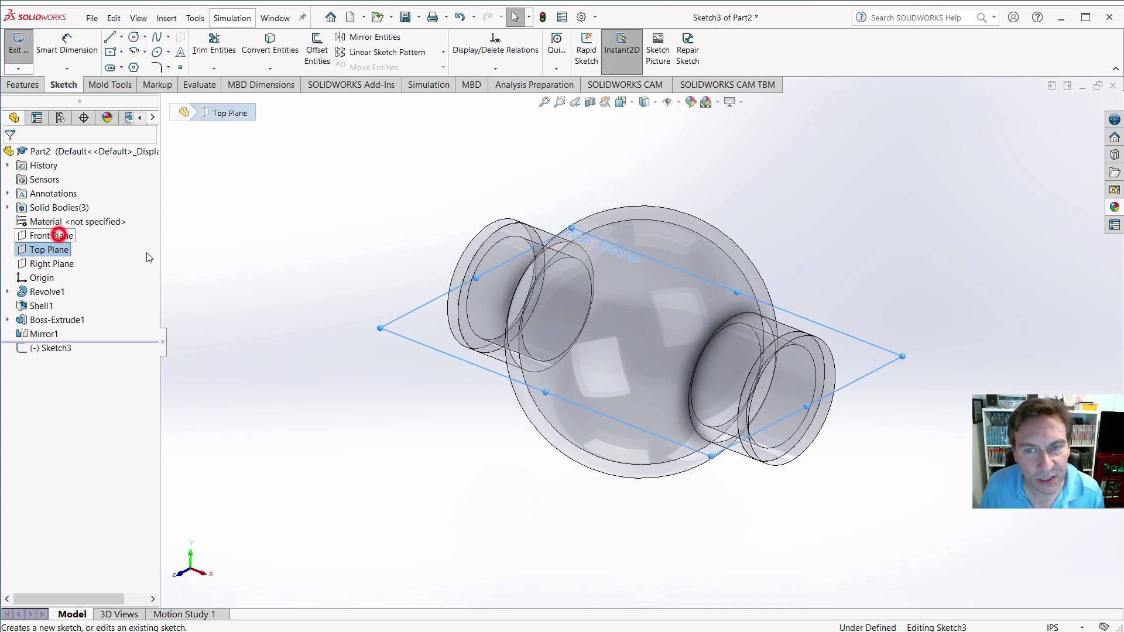
{"action": "key", "text": "space"}
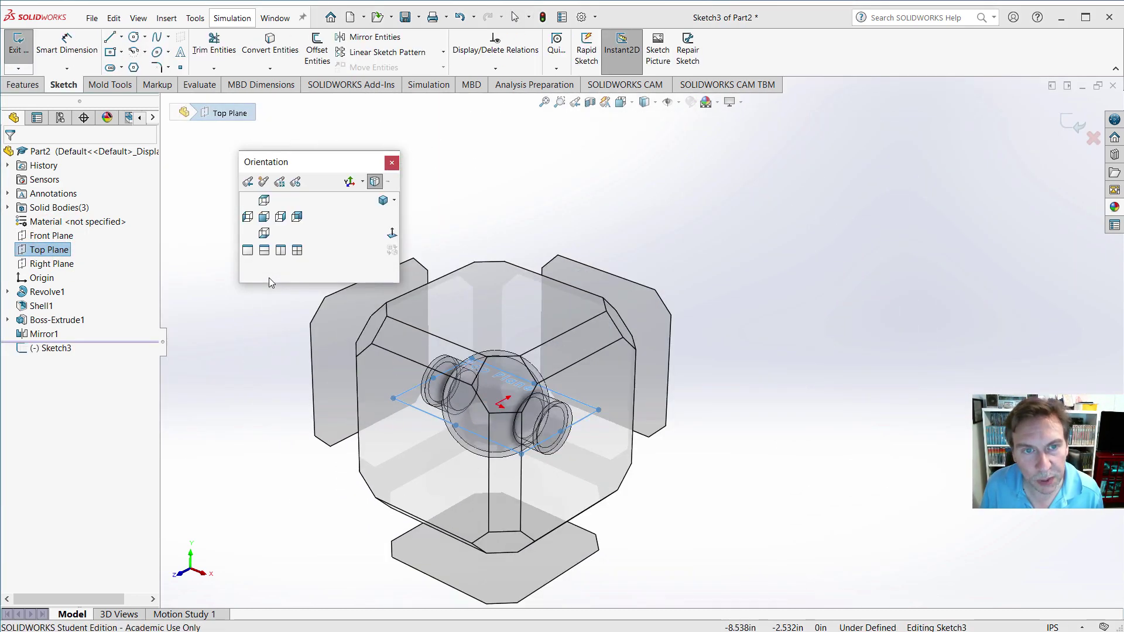
{"action": "left_click", "coordinate": [264, 201]}
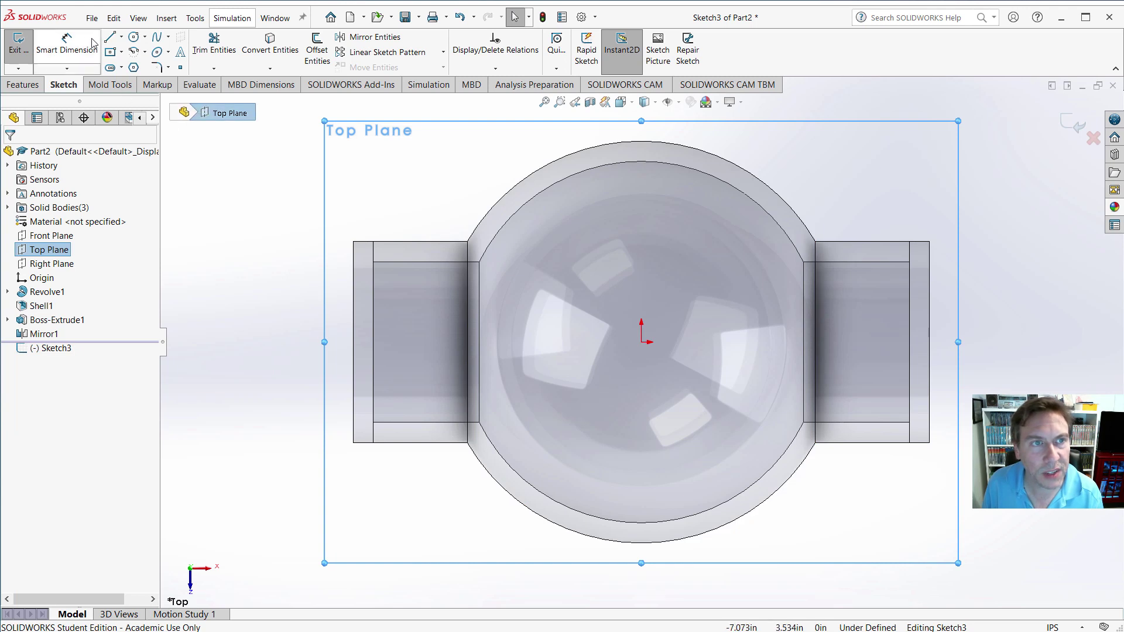
Draw a horizontal centerline ending at the origin, undoing the extra vertical and slanted lines.
{"action": "left_click", "coordinate": [122, 37]}
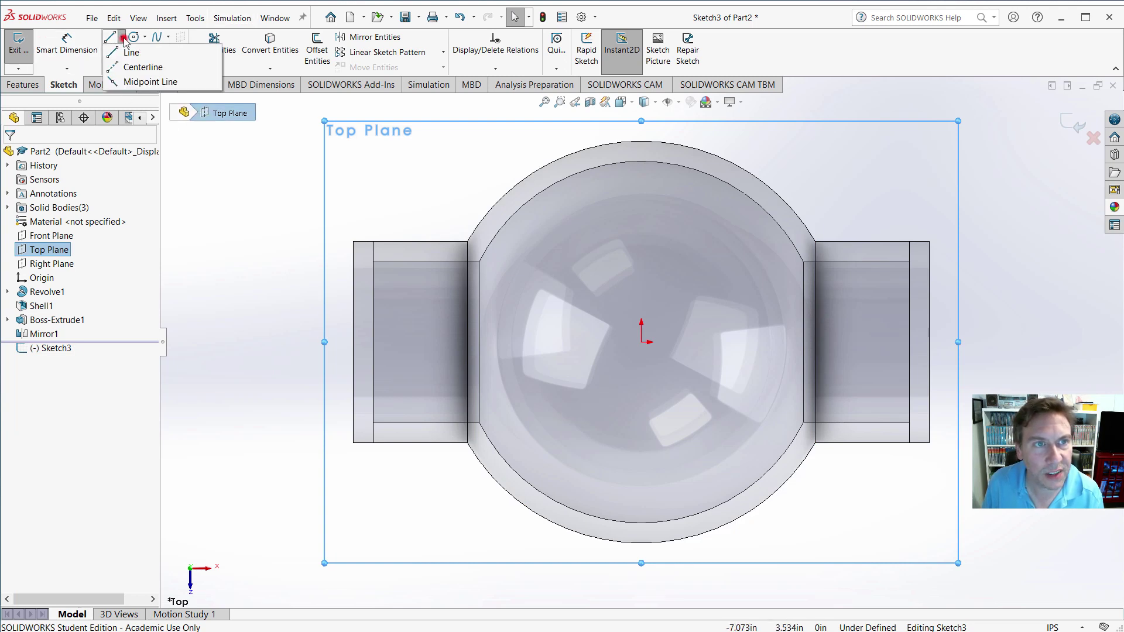
{"action": "left_click", "coordinate": [133, 67]}
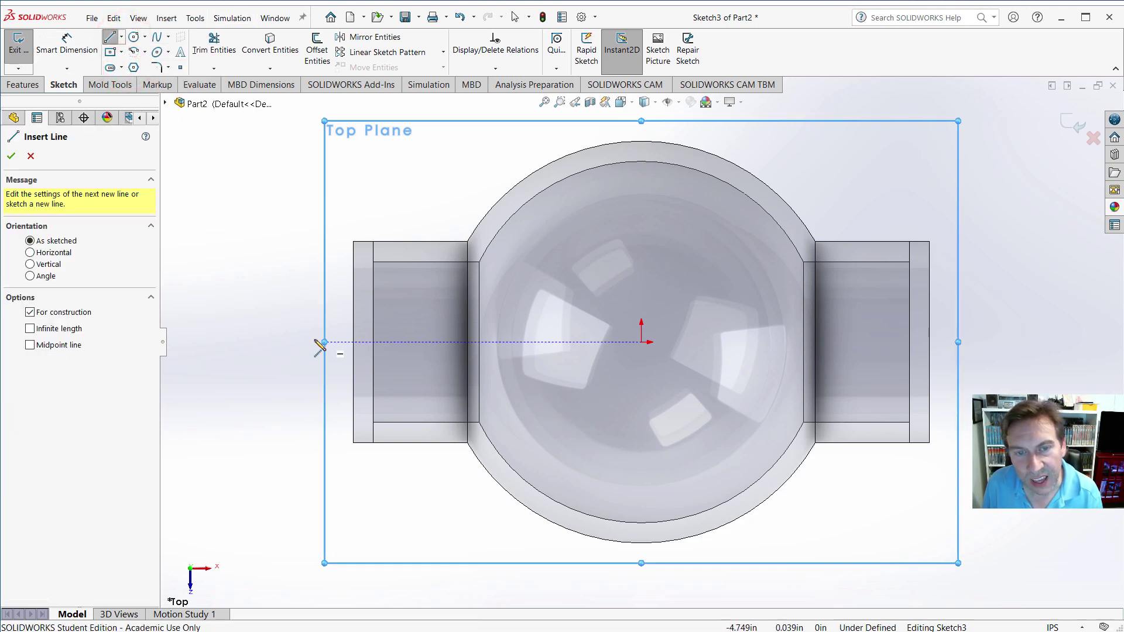
{"action": "left_click", "coordinate": [284, 342]}
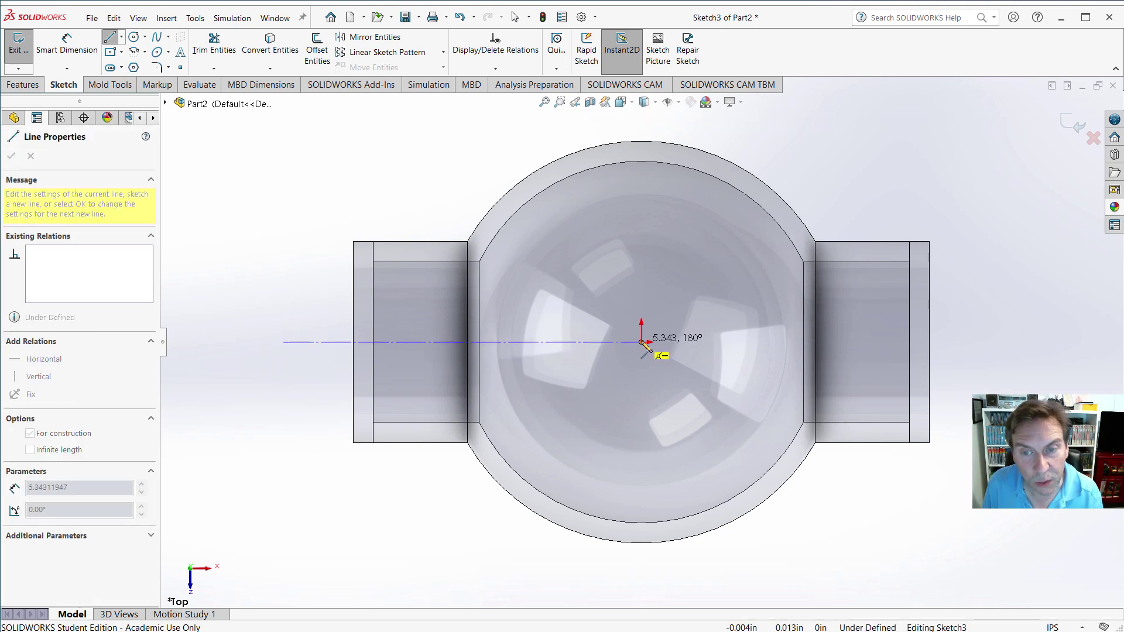
{"action": "left_click", "coordinate": [642, 342]}
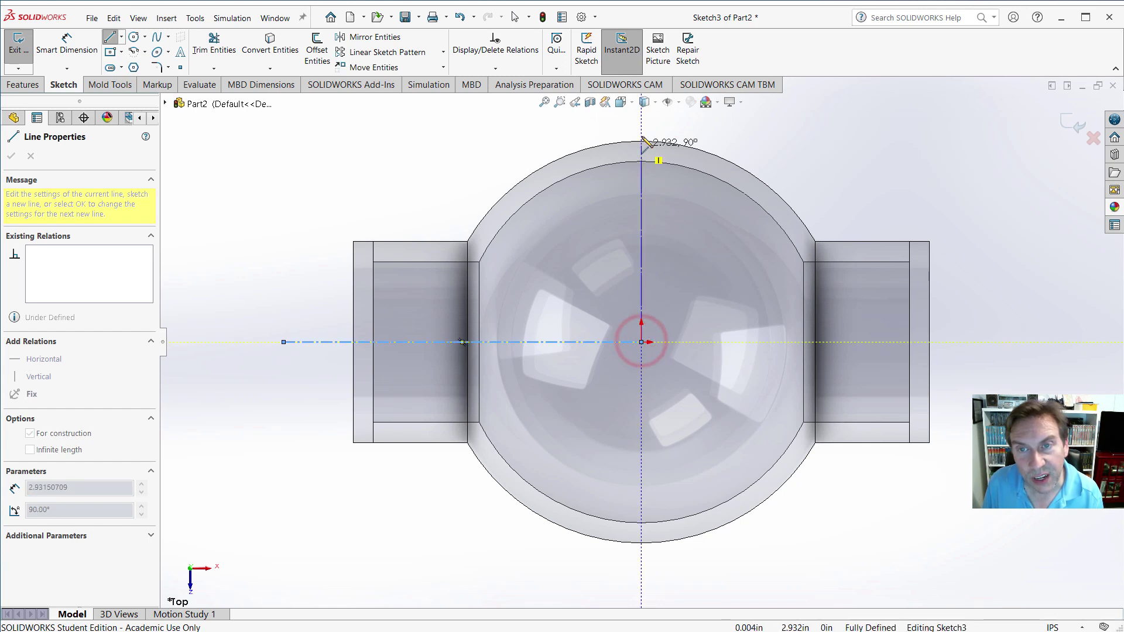
{"action": "left_click", "coordinate": [641, 126]}
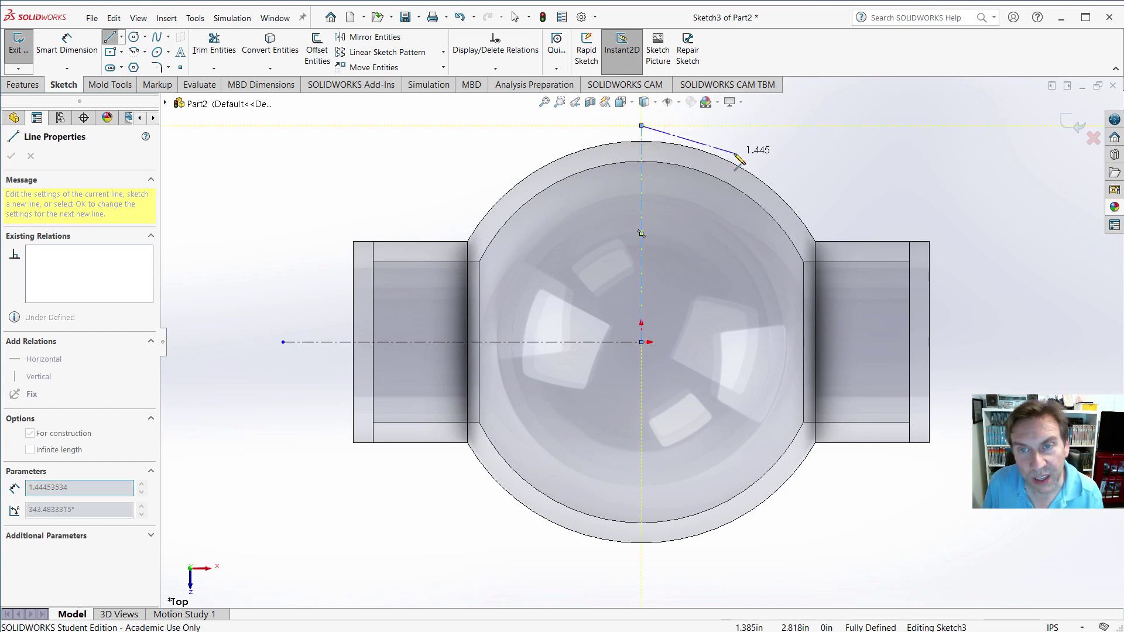
{"action": "left_click", "coordinate": [792, 158]}
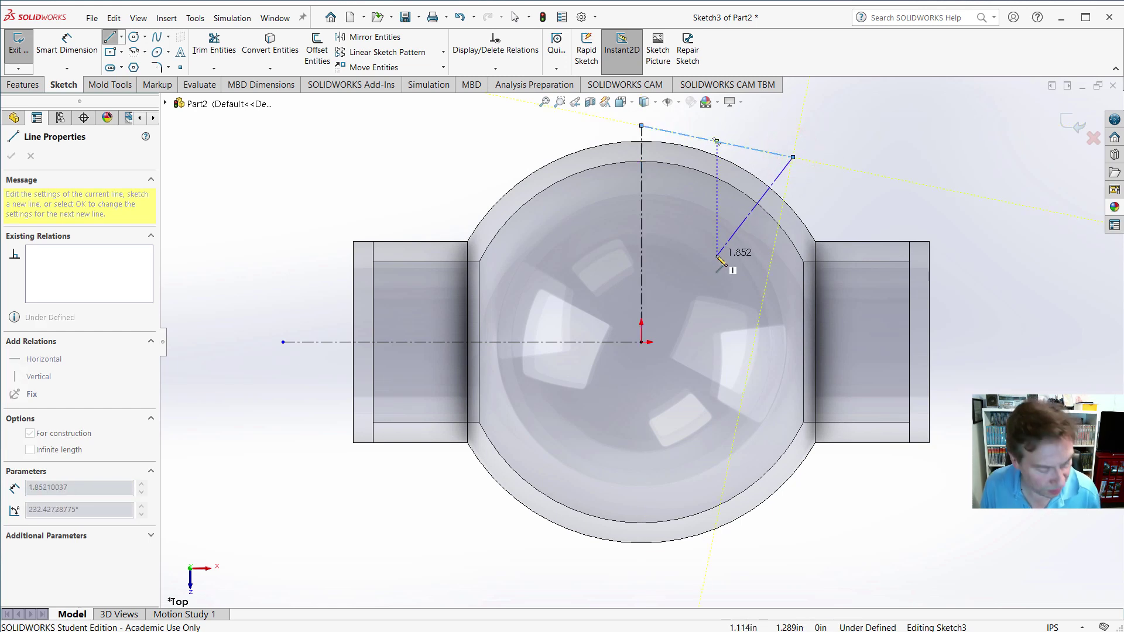
{"action": "key", "text": "Escape"}
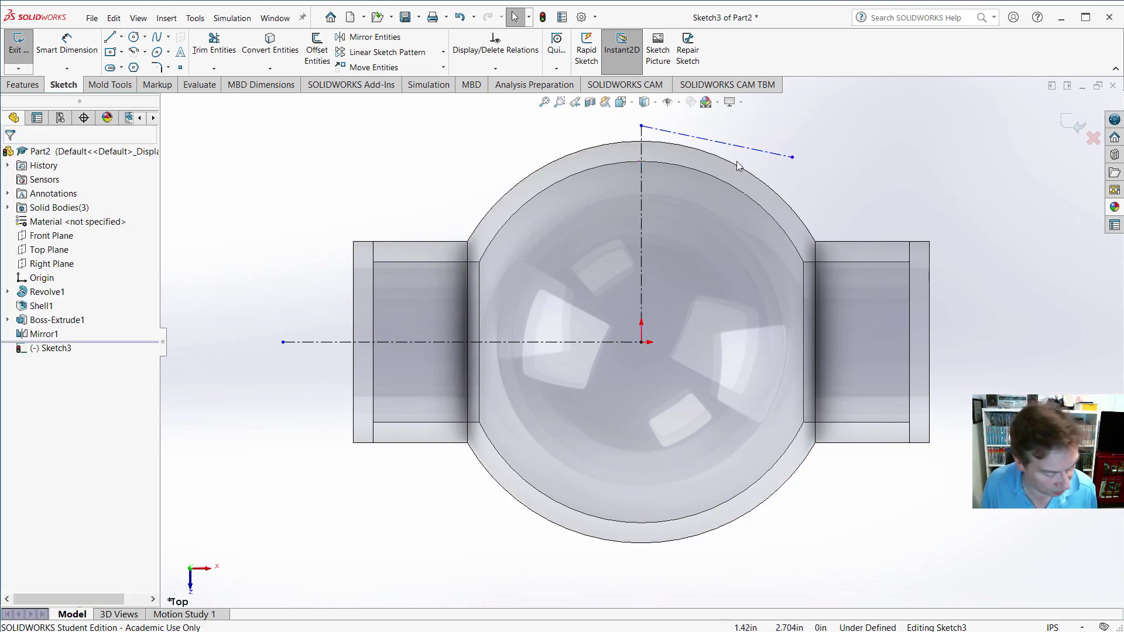
{"action": "key", "text": "ctrl+z"}
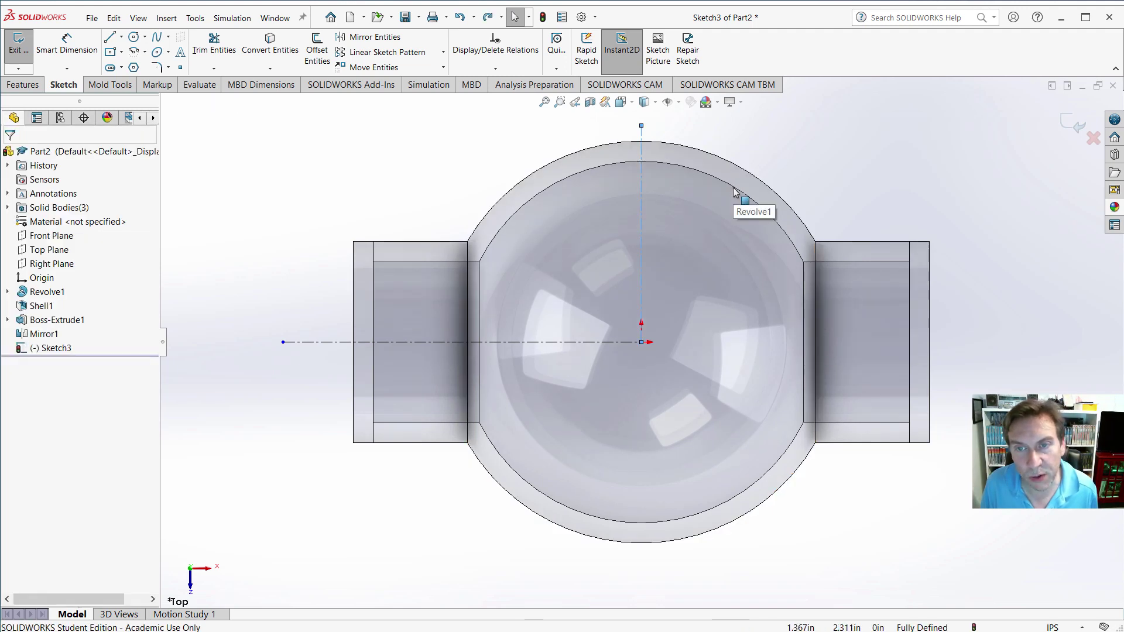
{"action": "key", "text": "ctrl+z"}
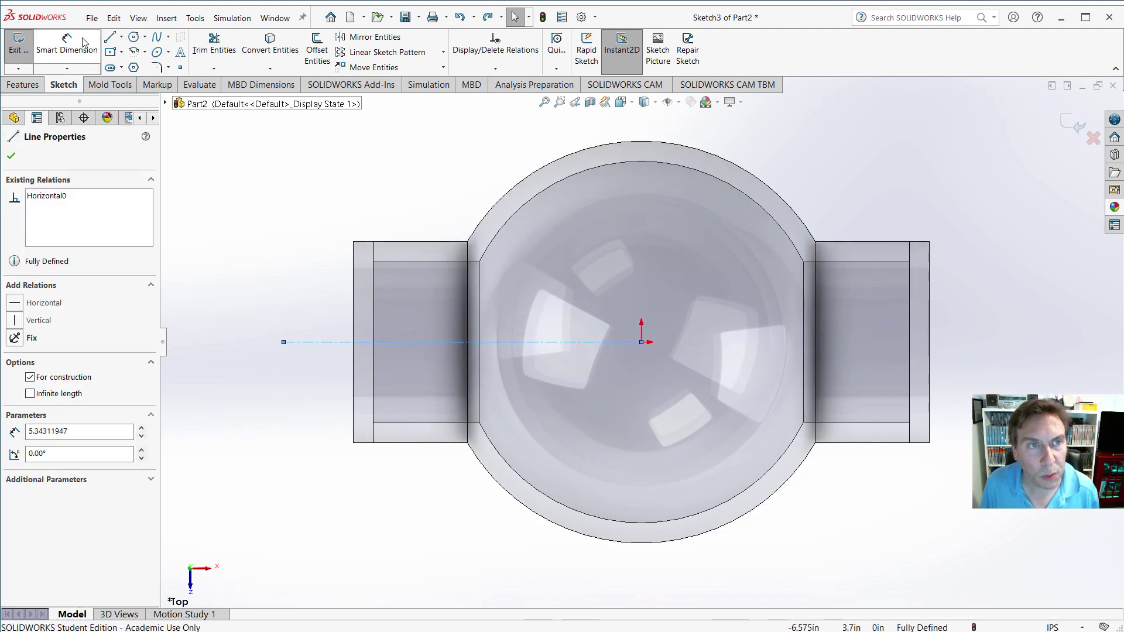
Draw an angled centerline from the origin toward the sphere's upper left.
{"action": "left_click", "coordinate": [121, 39]}
{"action": "left_click", "coordinate": [114, 63]}
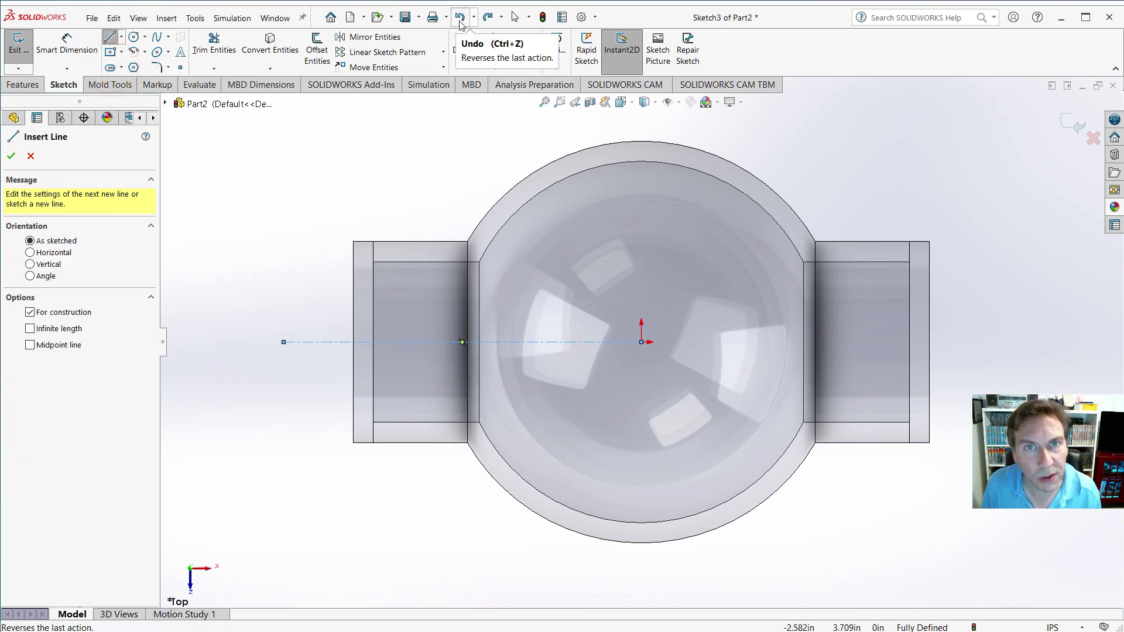
{"action": "left_click", "coordinate": [642, 342]}
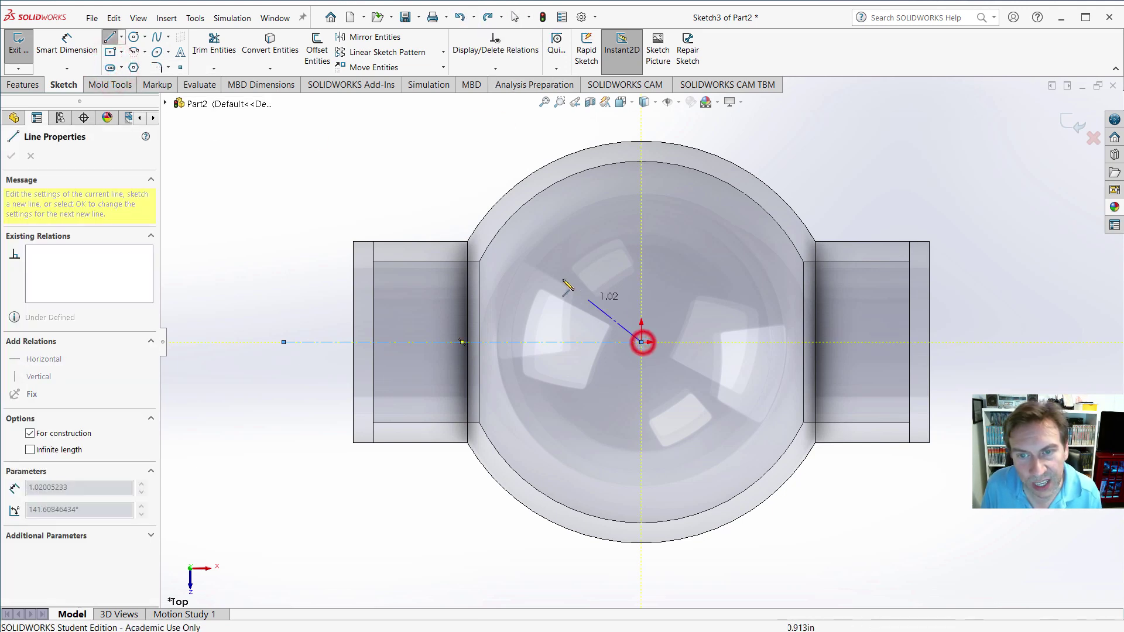
{"action": "left_click", "coordinate": [506, 253]}
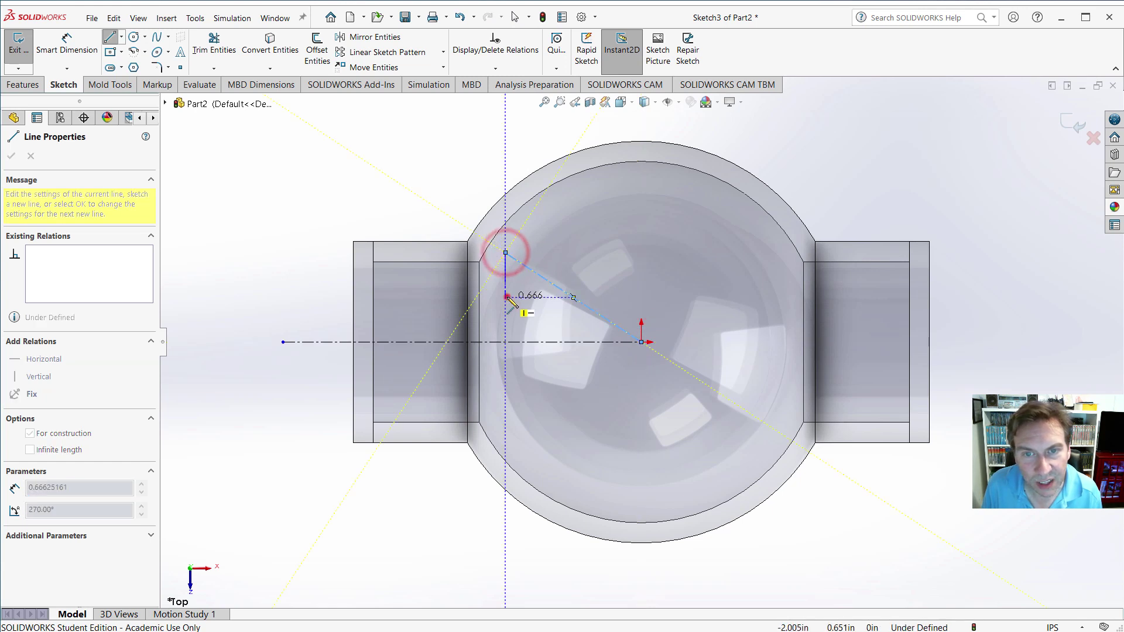
{"action": "left_click", "coordinate": [507, 297]}
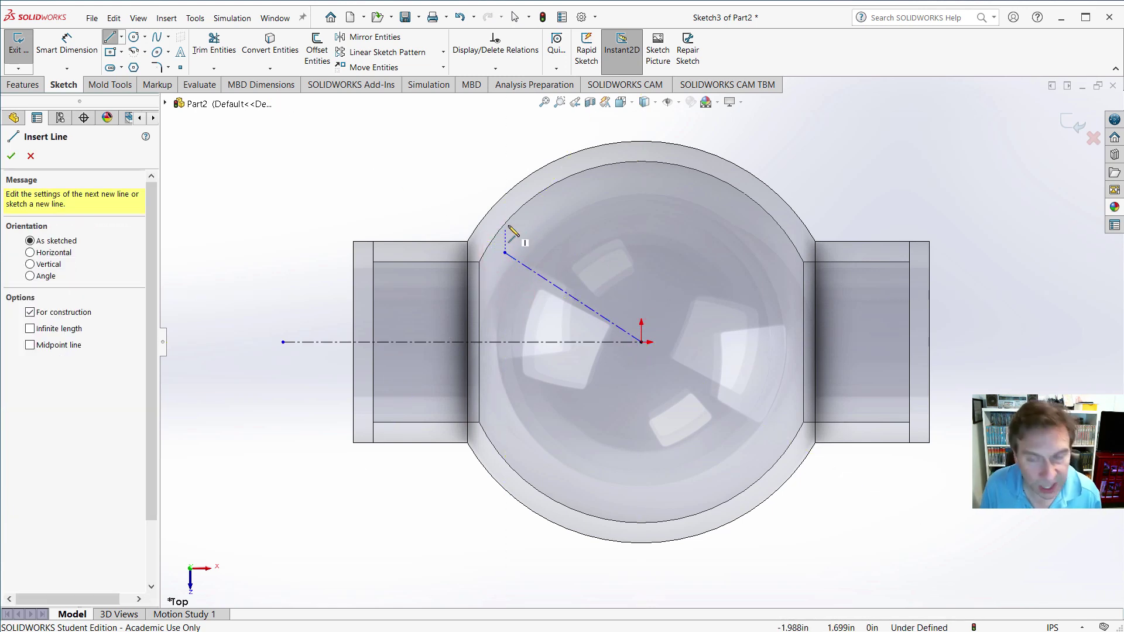
{"action": "key", "text": "Escape"}
Dimension the angle between the two centerlines as 20°.
{"action": "left_click", "coordinate": [66, 41]}
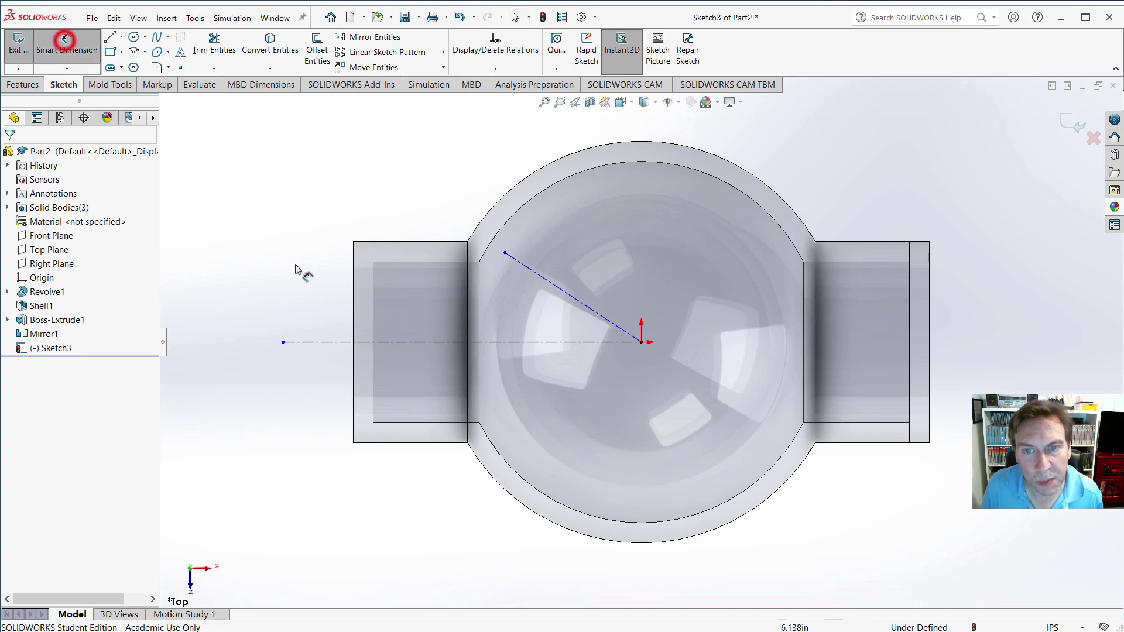
{"action": "left_click", "coordinate": [572, 298]}
{"action": "left_click", "coordinate": [532, 341]}
{"action": "left_click", "coordinate": [527, 308]}
{"action": "type", "text": "20"}
{"action": "key", "text": "Return"}
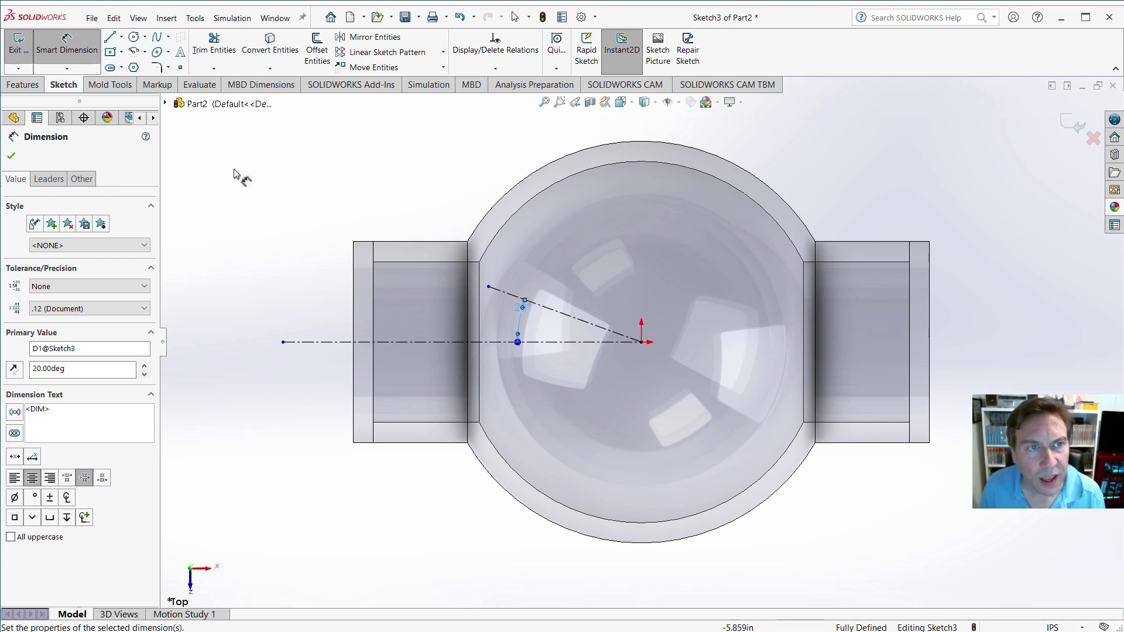
{"action": "key", "text": "Escape"}
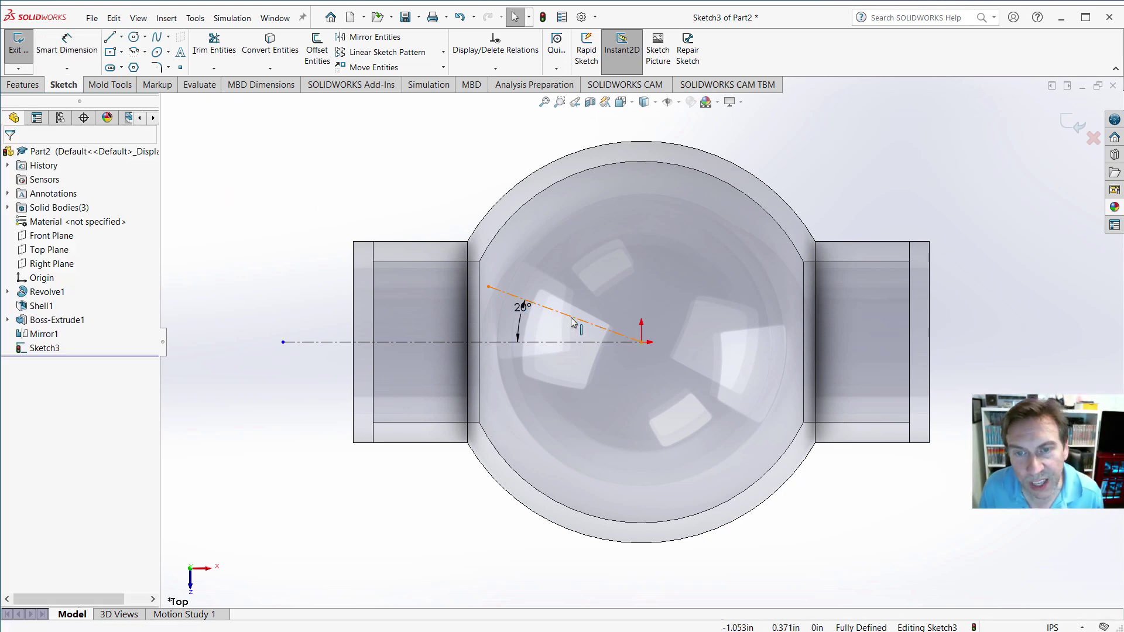
Offset the angled centerline by 0.800in to create a parallel line.
{"action": "left_click", "coordinate": [592, 324]}
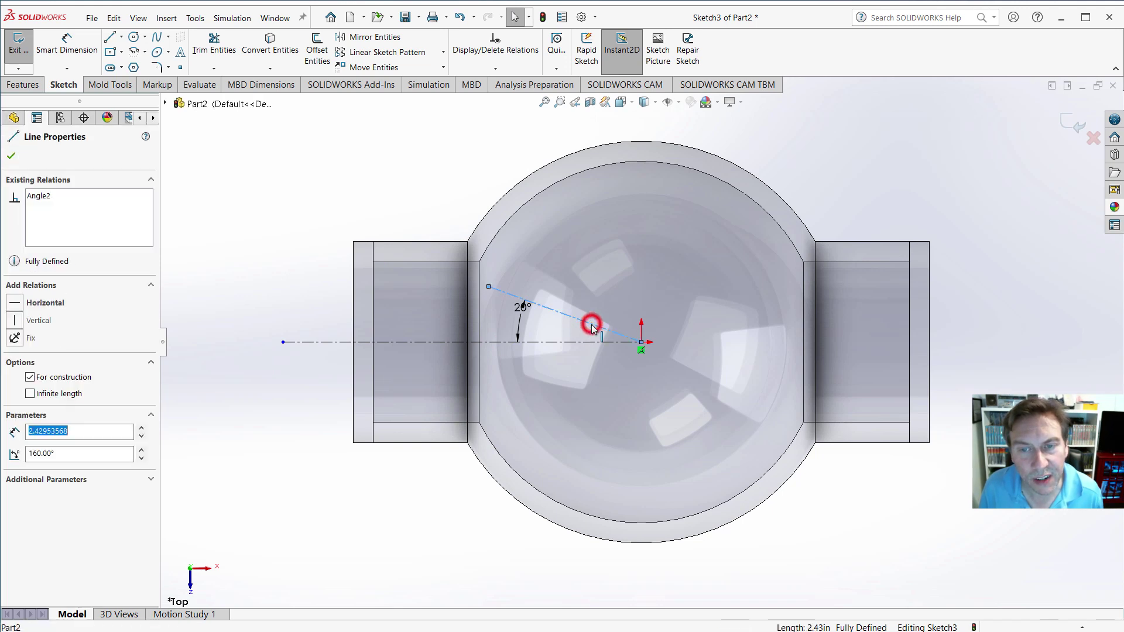
{"action": "left_click", "coordinate": [316, 51]}
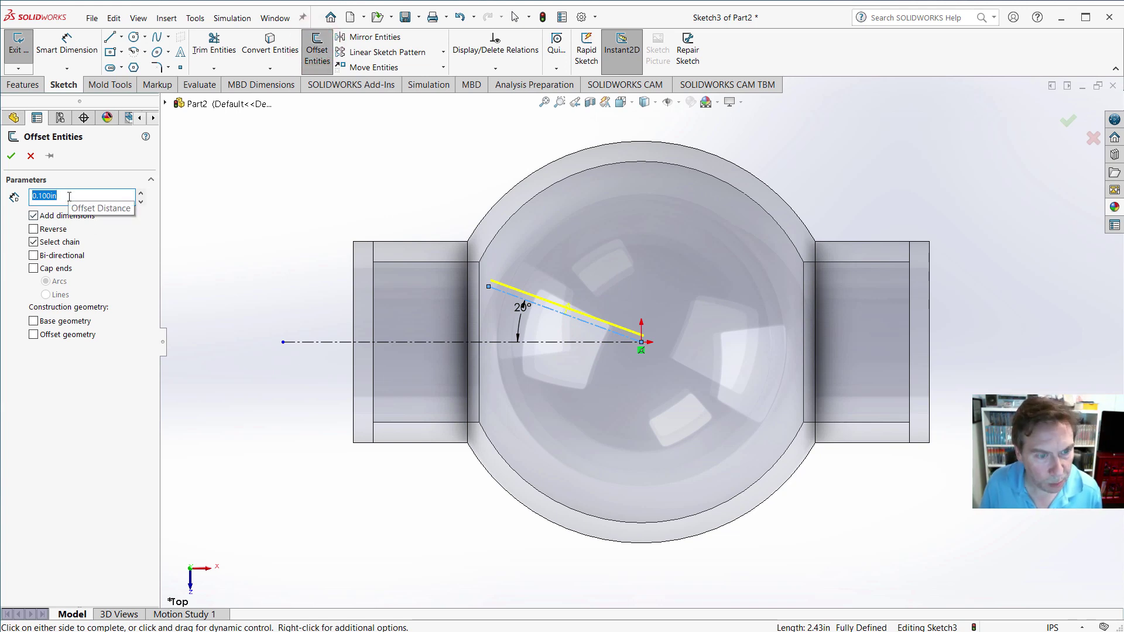
{"action": "type", "text": "."}
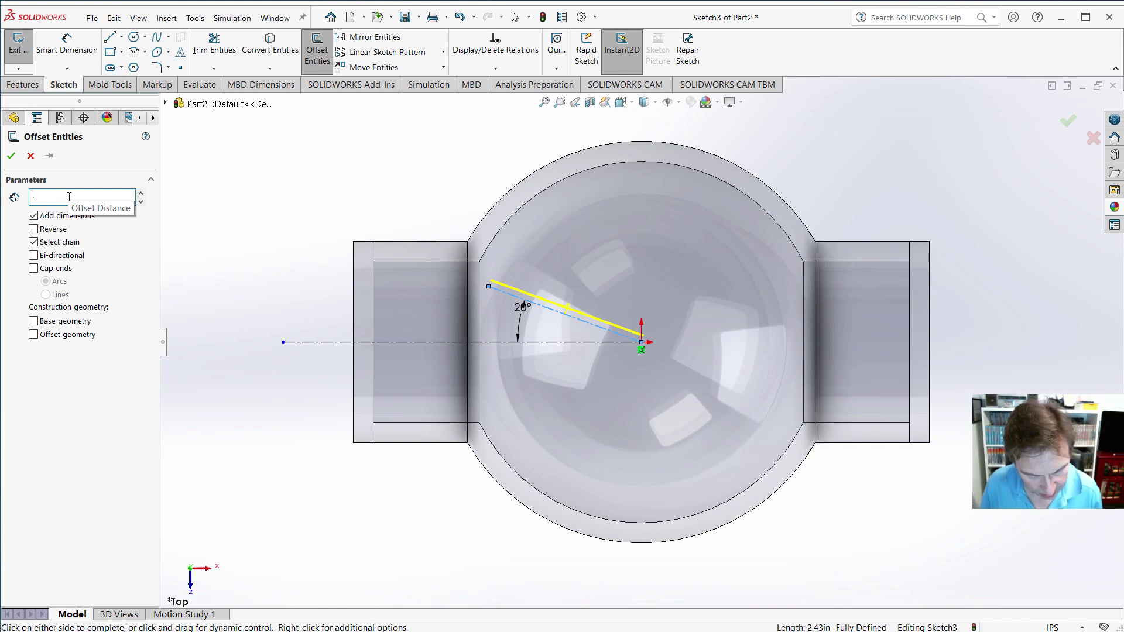
{"action": "type", "text": "8"}
{"action": "key", "text": "Return"}
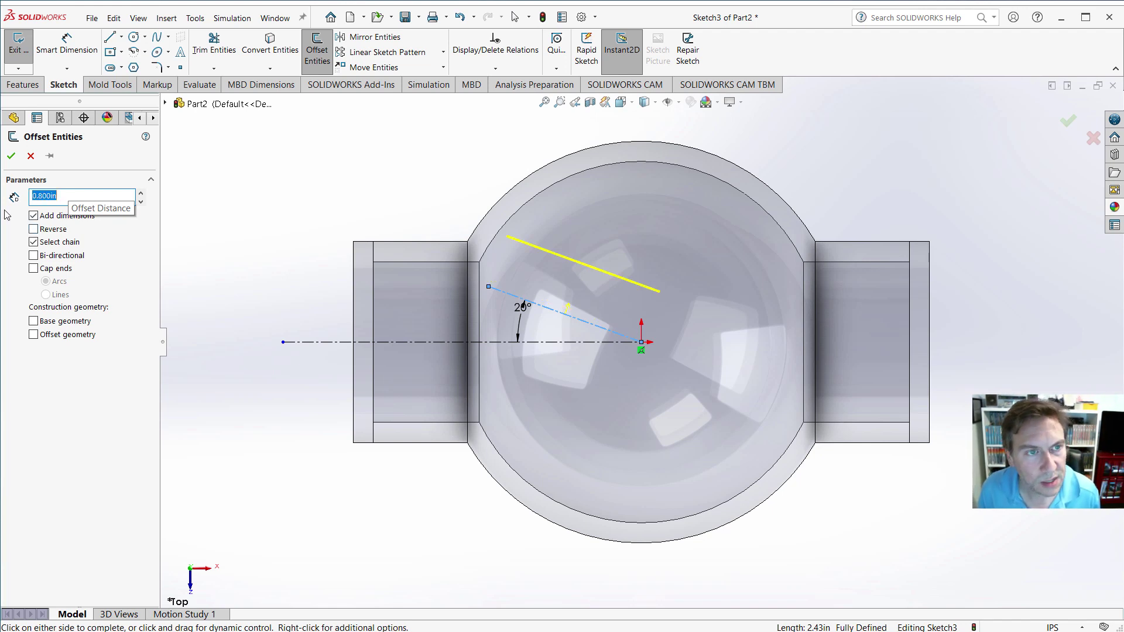
{"action": "left_click", "coordinate": [11, 157]}
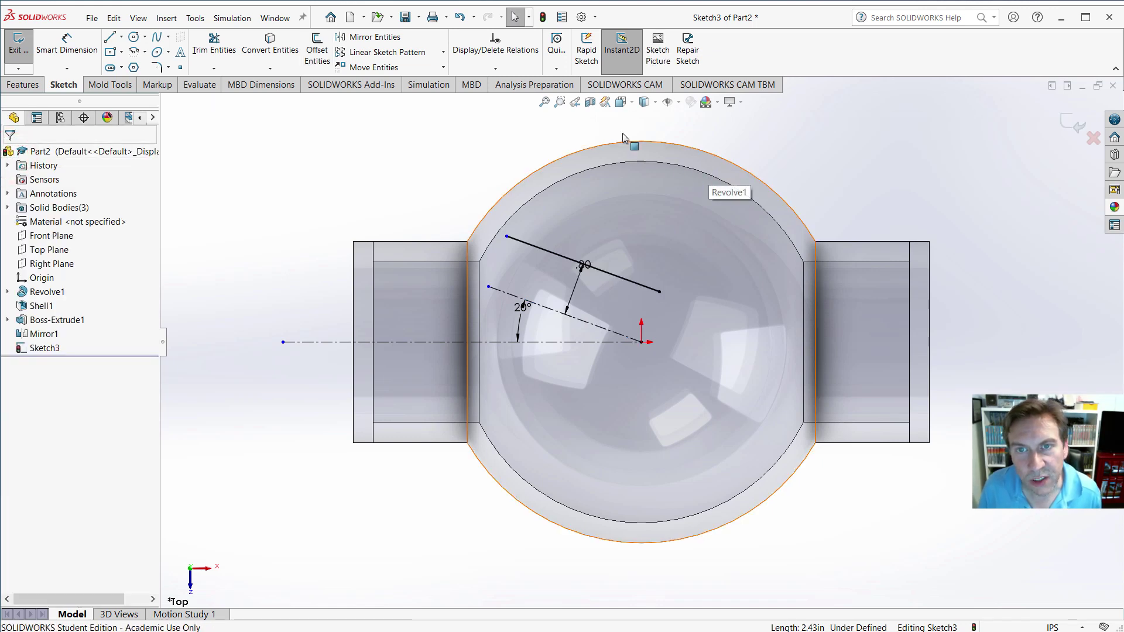
Switch to Hidden Lines Visible and convert the ball's outer silhouette edge into a sketch arc.
{"action": "left_click", "coordinate": [656, 104]}
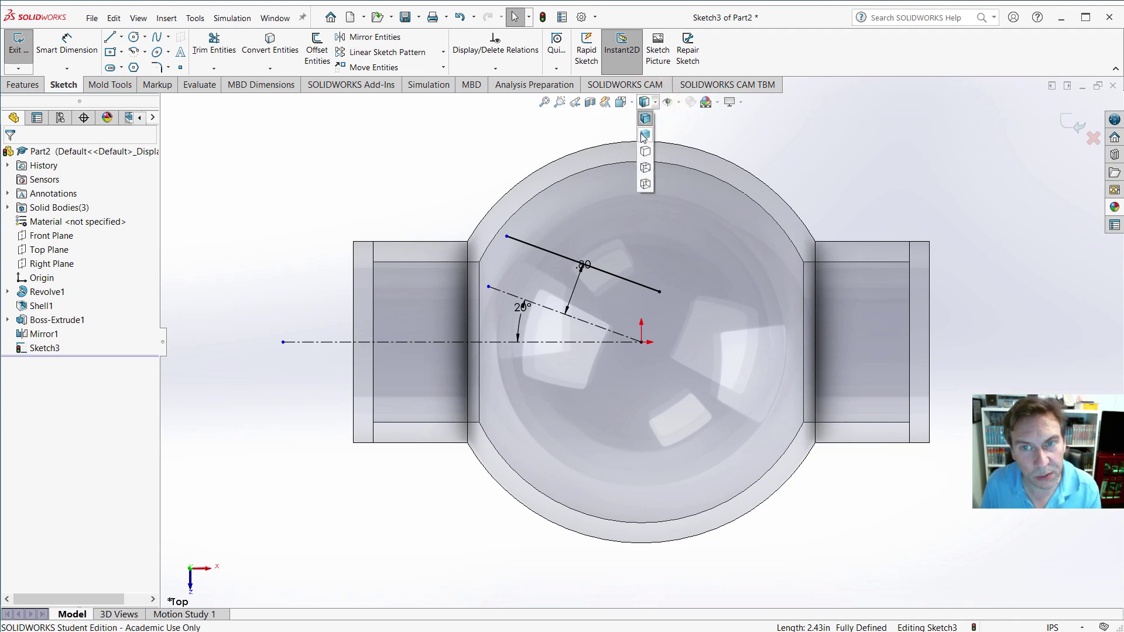
{"action": "left_click", "coordinate": [645, 168]}
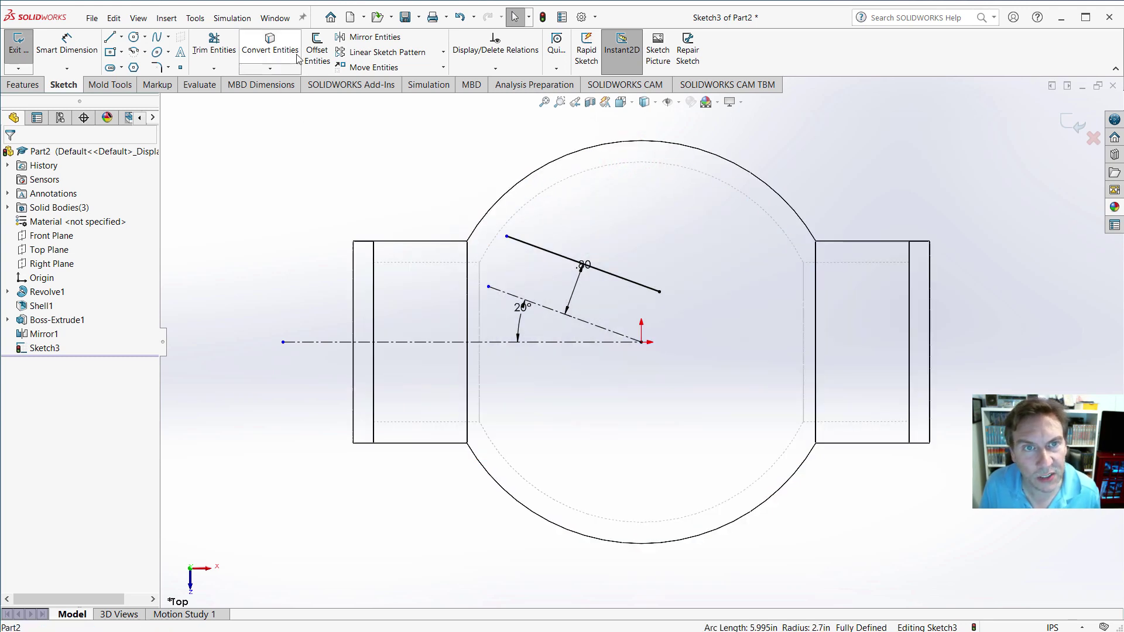
{"action": "left_click", "coordinate": [268, 41]}
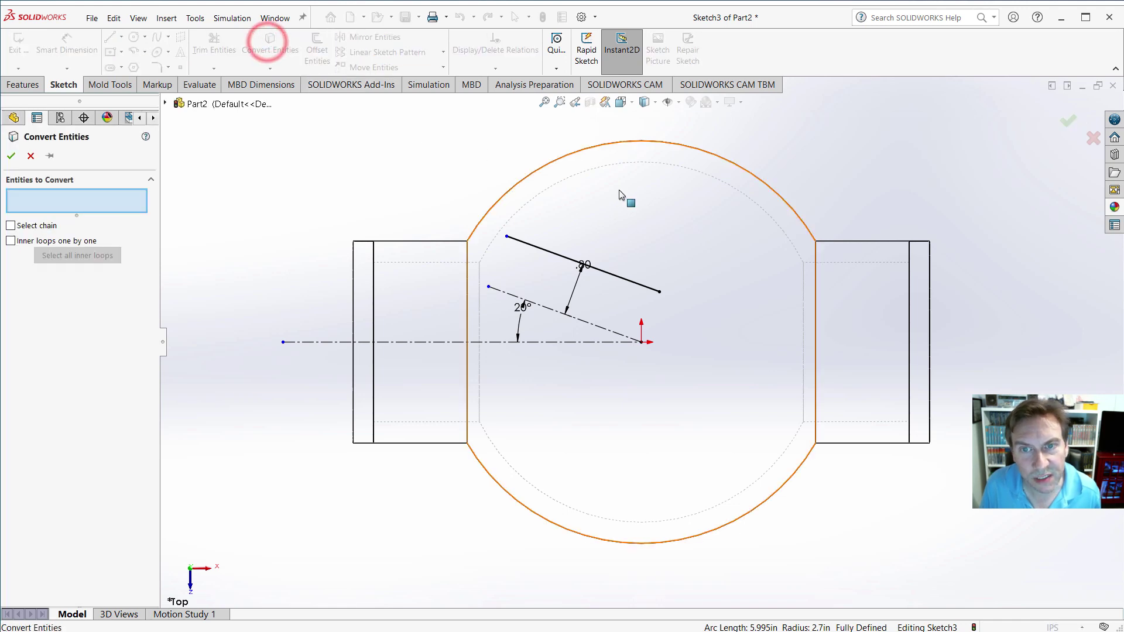
{"action": "left_click", "coordinate": [618, 166]}
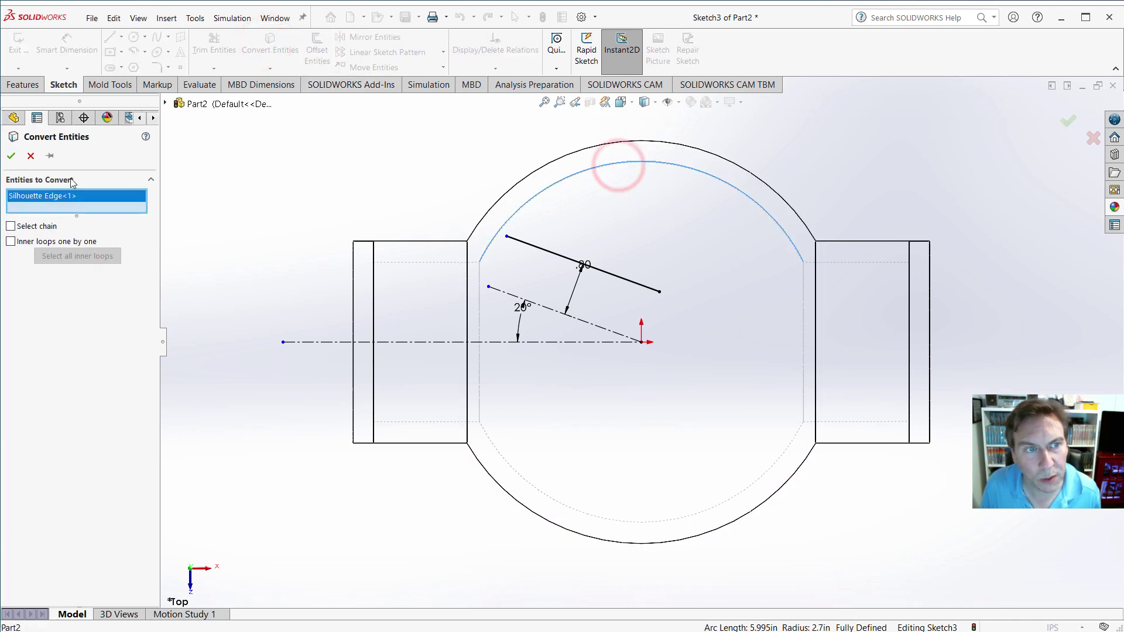
{"action": "left_click", "coordinate": [11, 155]}
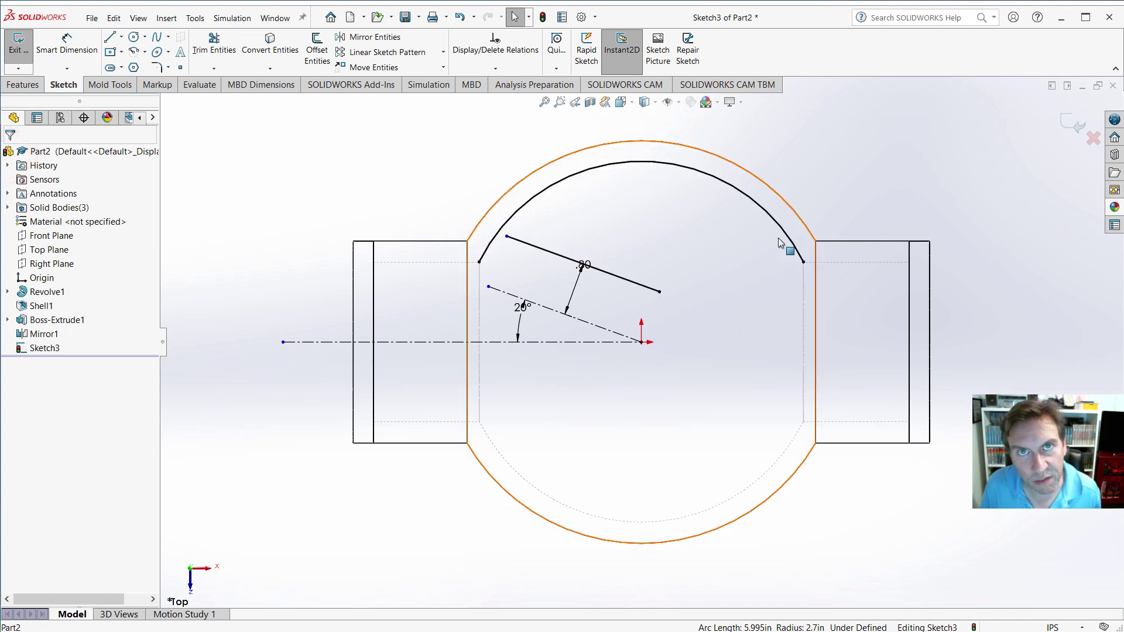
With Trim to closest, extend both offset line ends to the arc, lengthen the arc, and trim its stub.
{"action": "left_click", "coordinate": [215, 68]}
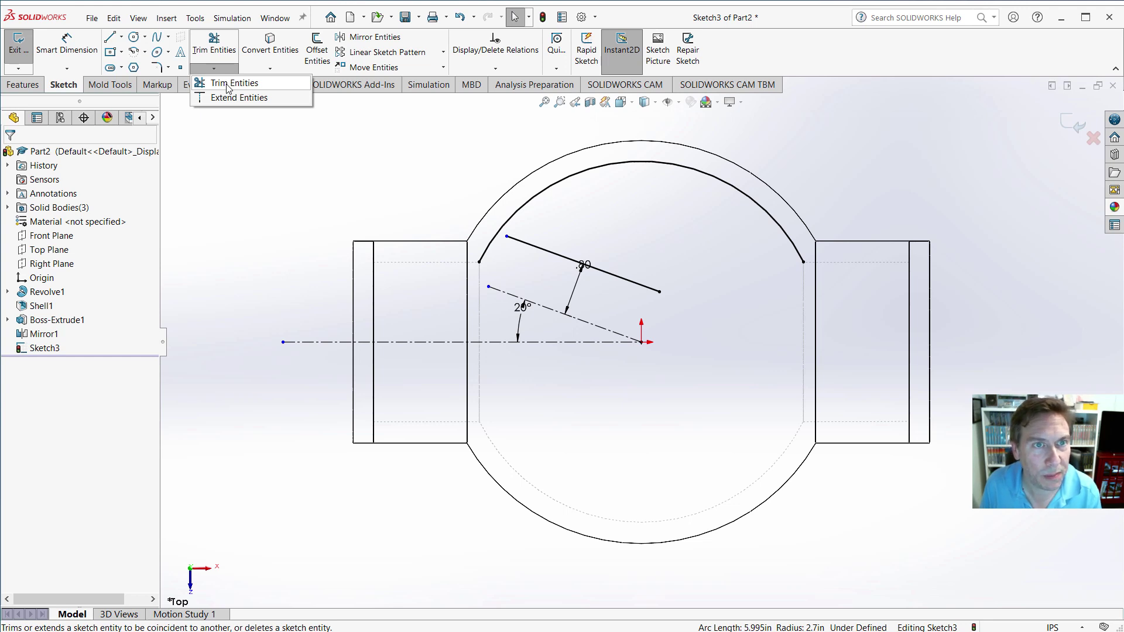
{"action": "left_click", "coordinate": [228, 86]}
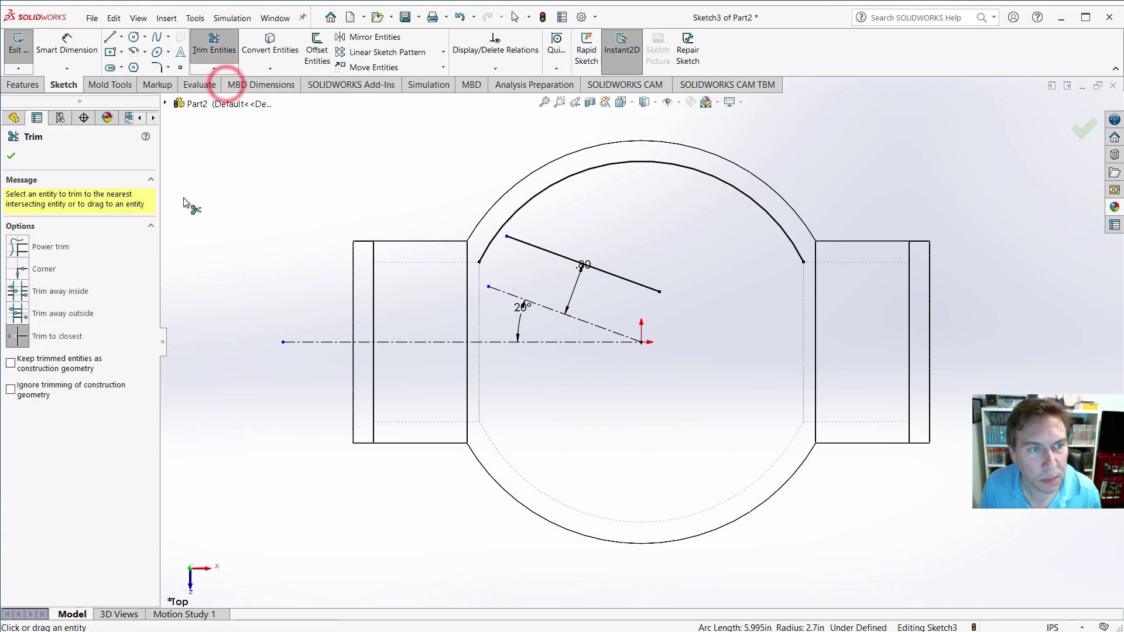
{"action": "left_click", "coordinate": [24, 345]}
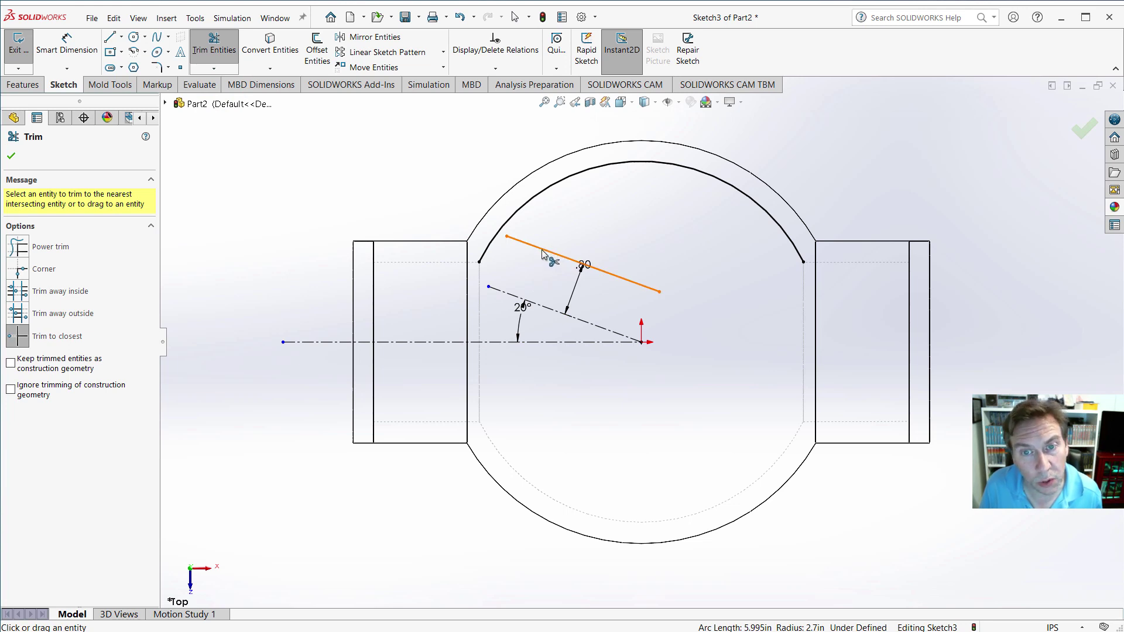
{"action": "left_click_drag", "start_coordinate": [542, 253], "coordinate": [496, 235]}
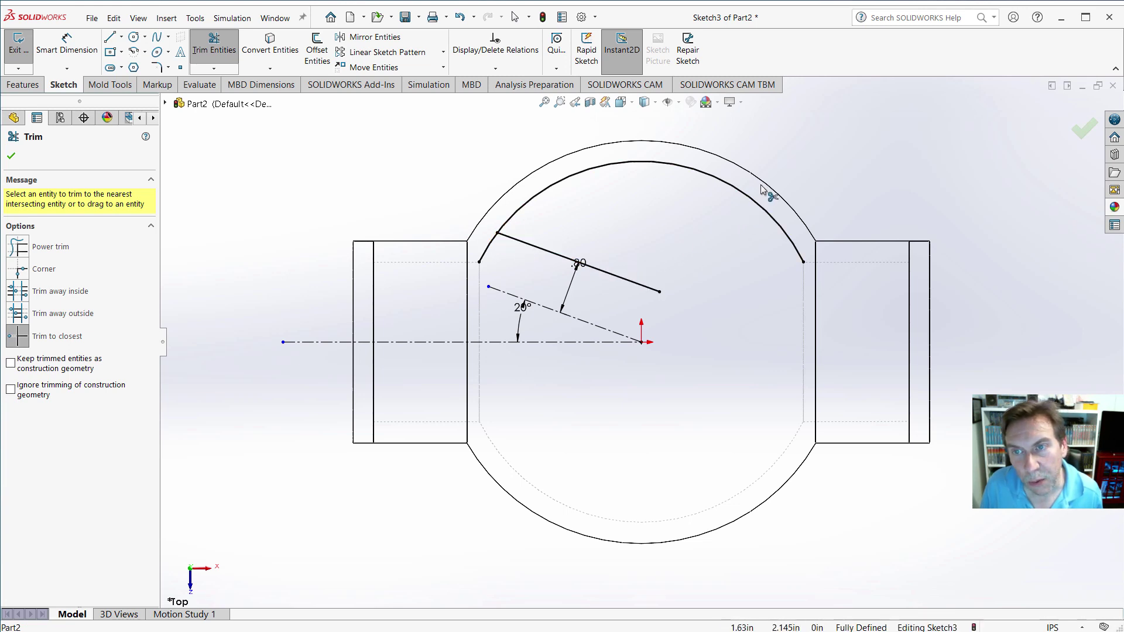
{"action": "left_click", "coordinate": [780, 229]}
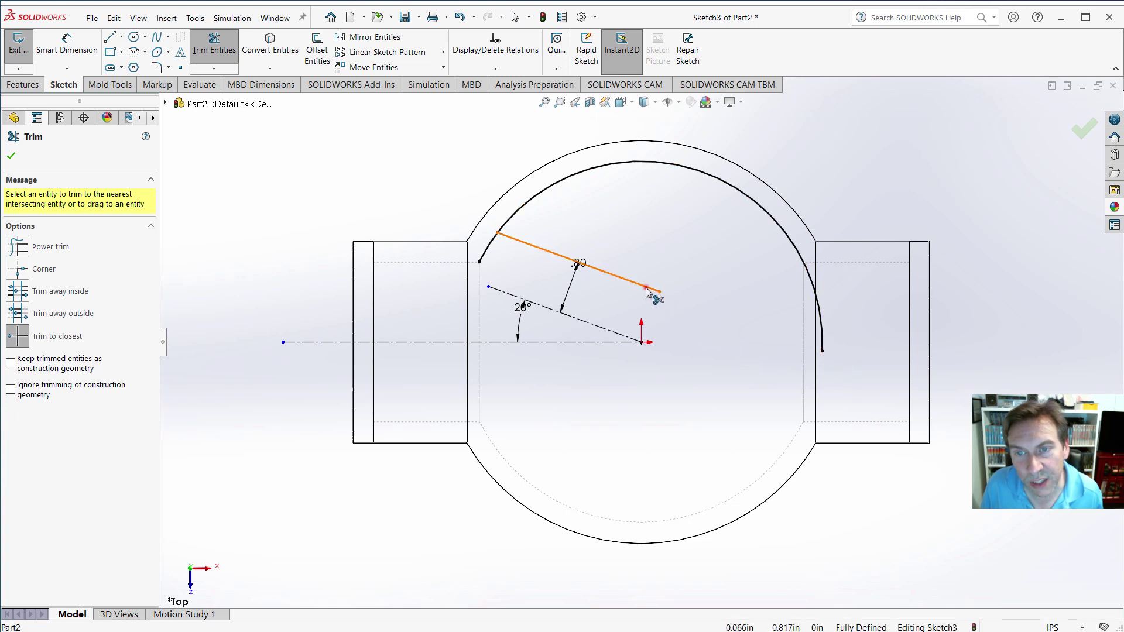
{"action": "left_click_drag", "start_coordinate": [646, 289], "coordinate": [823, 350]}
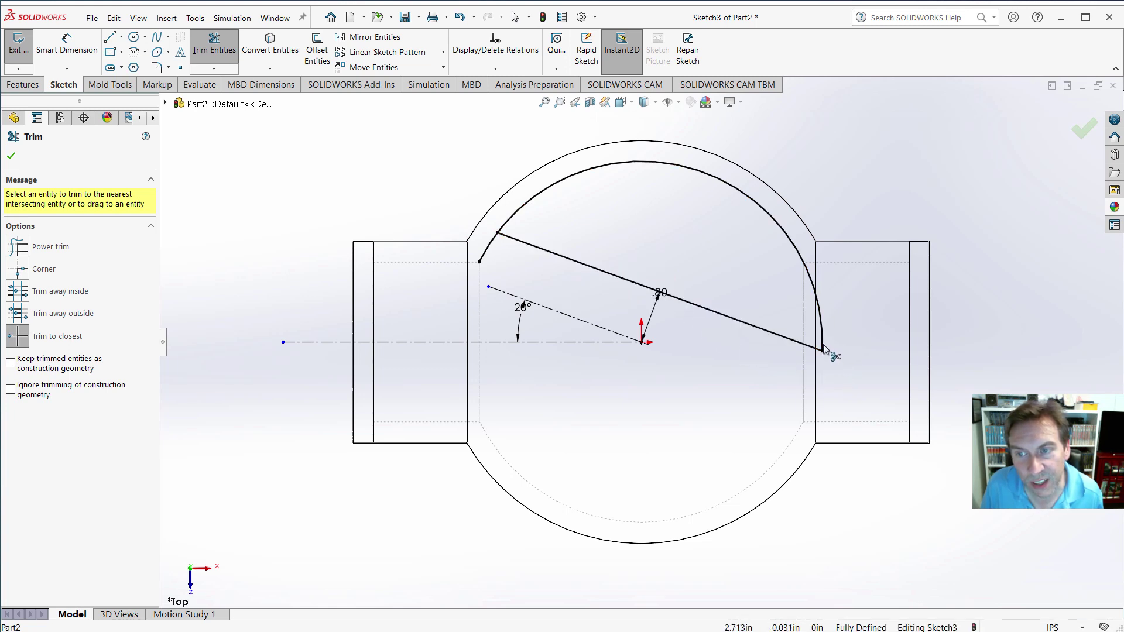
{"action": "left_click", "coordinate": [487, 248]}
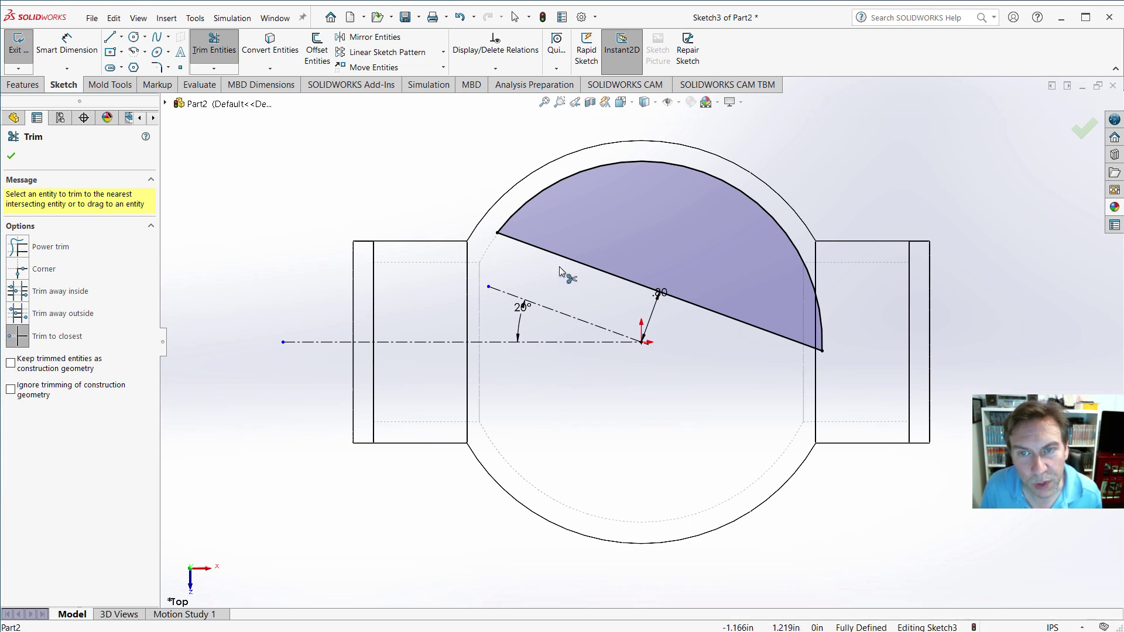
Revolve Sketch3's closed region 360° about the angled centerline with Merge result unchecked.
{"action": "key", "text": "Escape"}
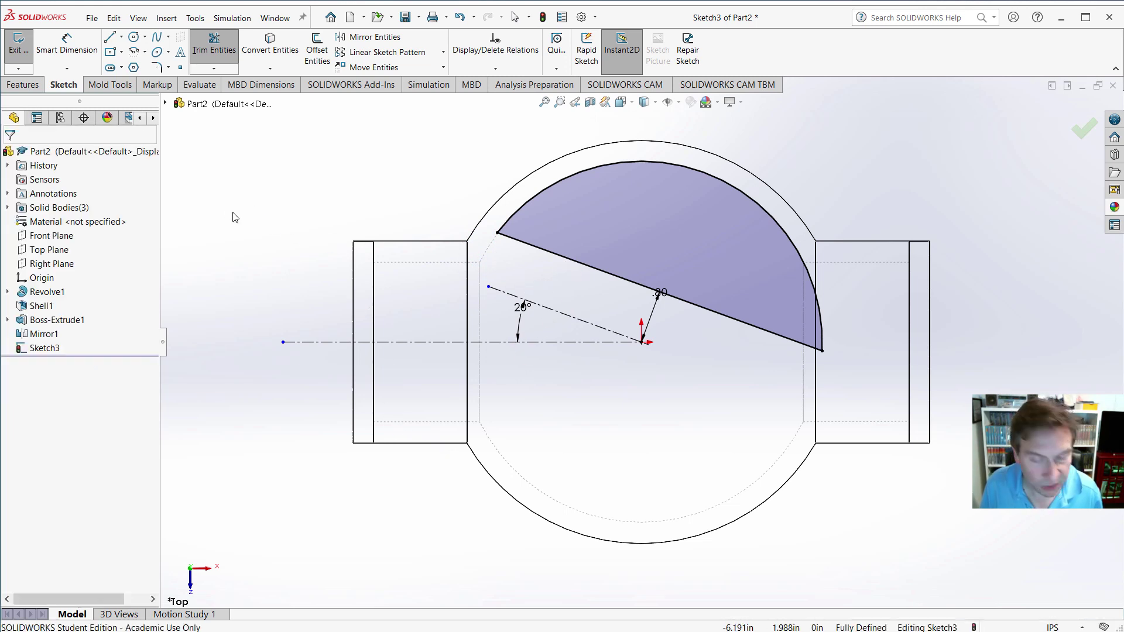
{"action": "left_click", "coordinate": [565, 316]}
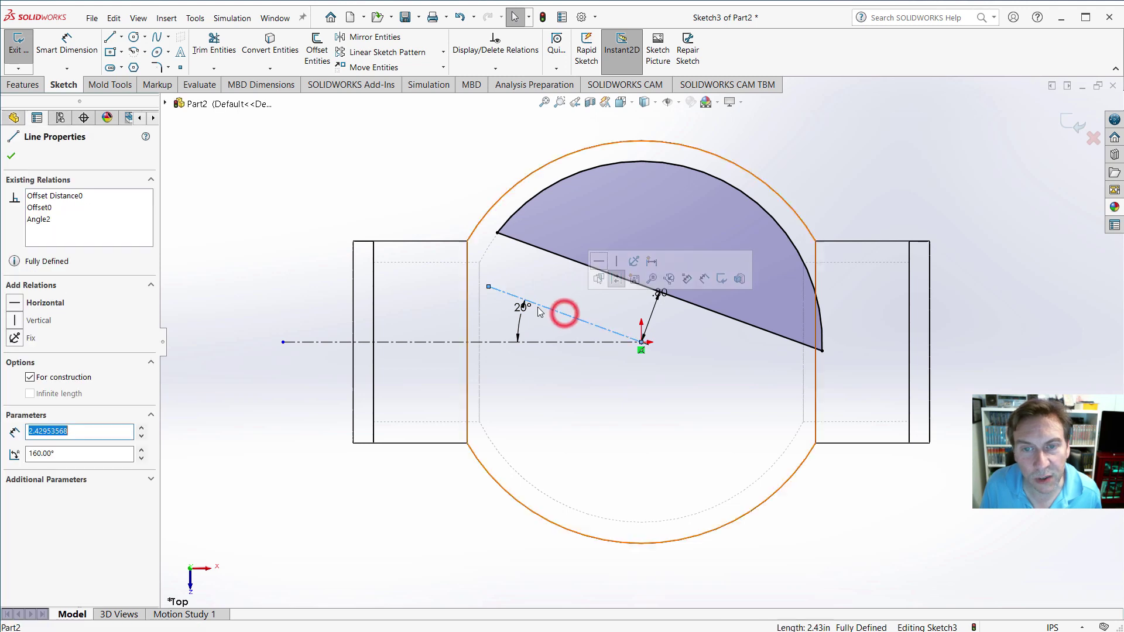
{"action": "left_click", "coordinate": [26, 86]}
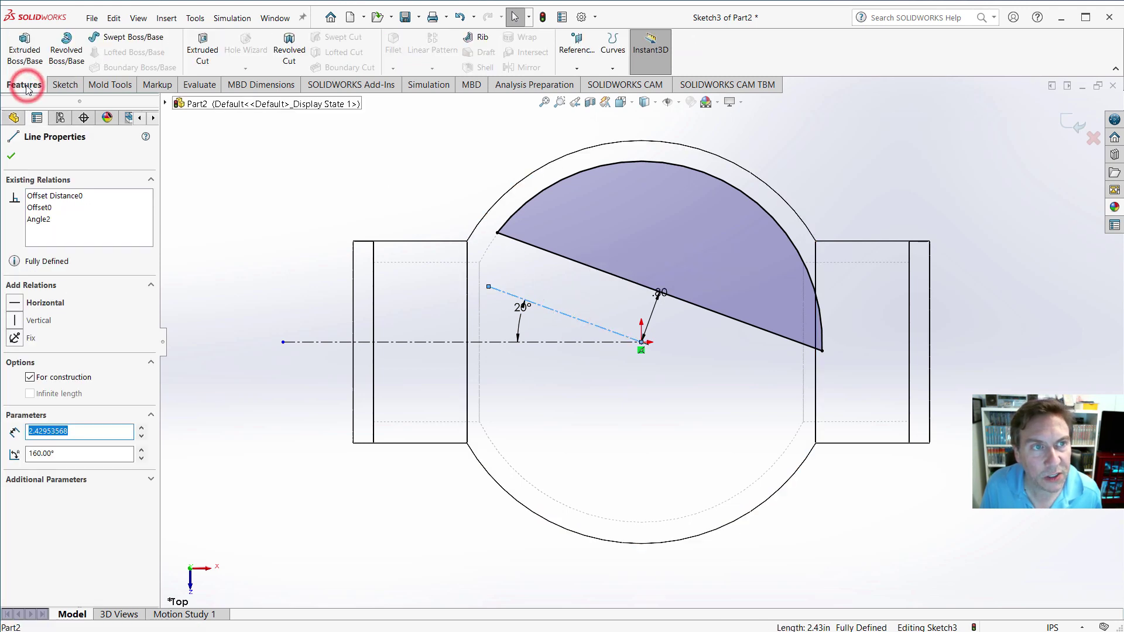
{"action": "left_click", "coordinate": [73, 47]}
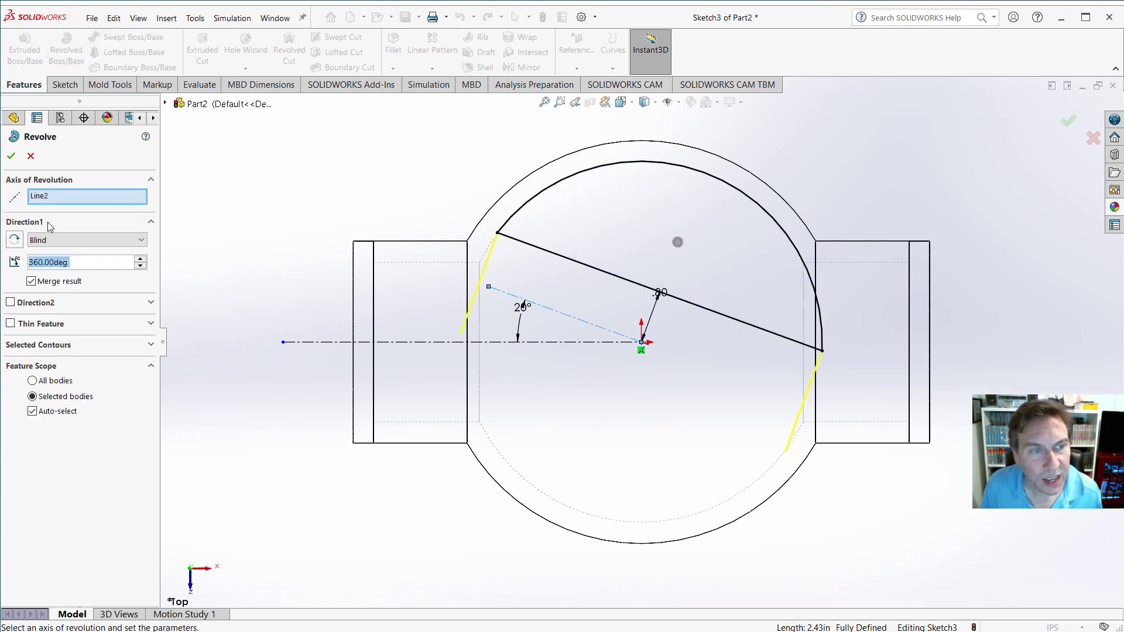
{"action": "left_click", "coordinate": [32, 282]}
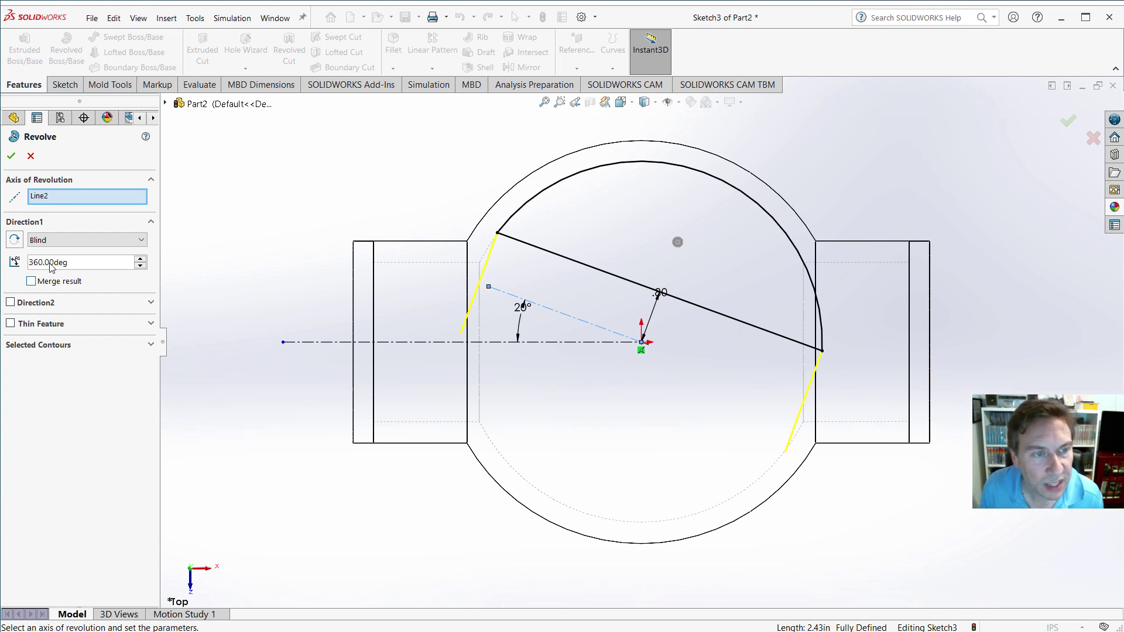
{"action": "left_click", "coordinate": [12, 156]}
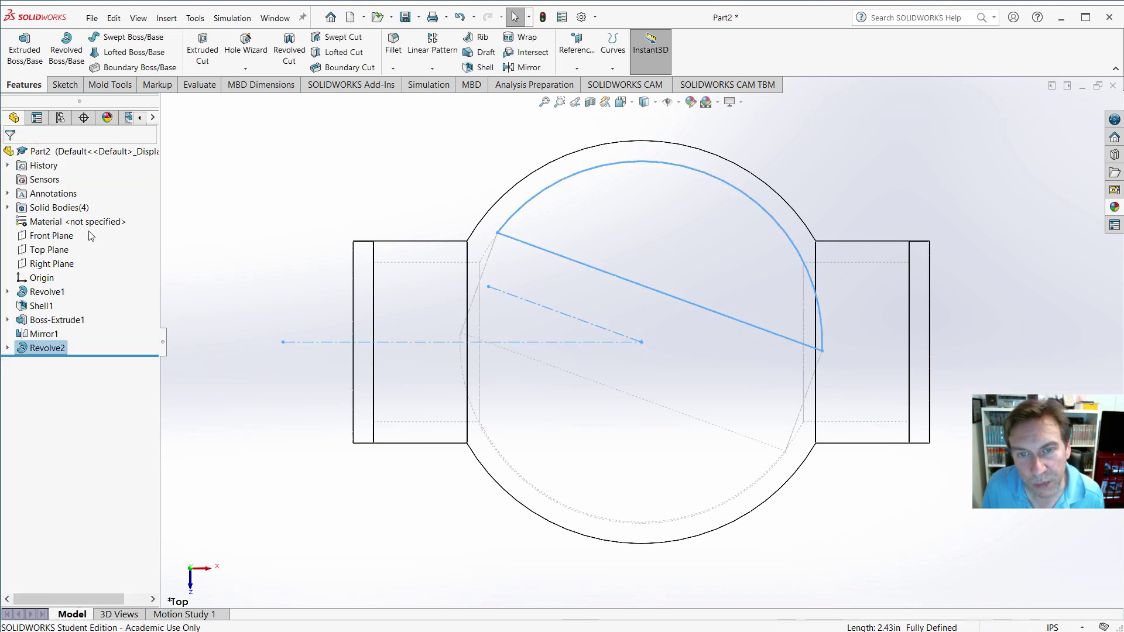
Switch the model display style back to shaded.
{"action": "left_click", "coordinate": [307, 278]}
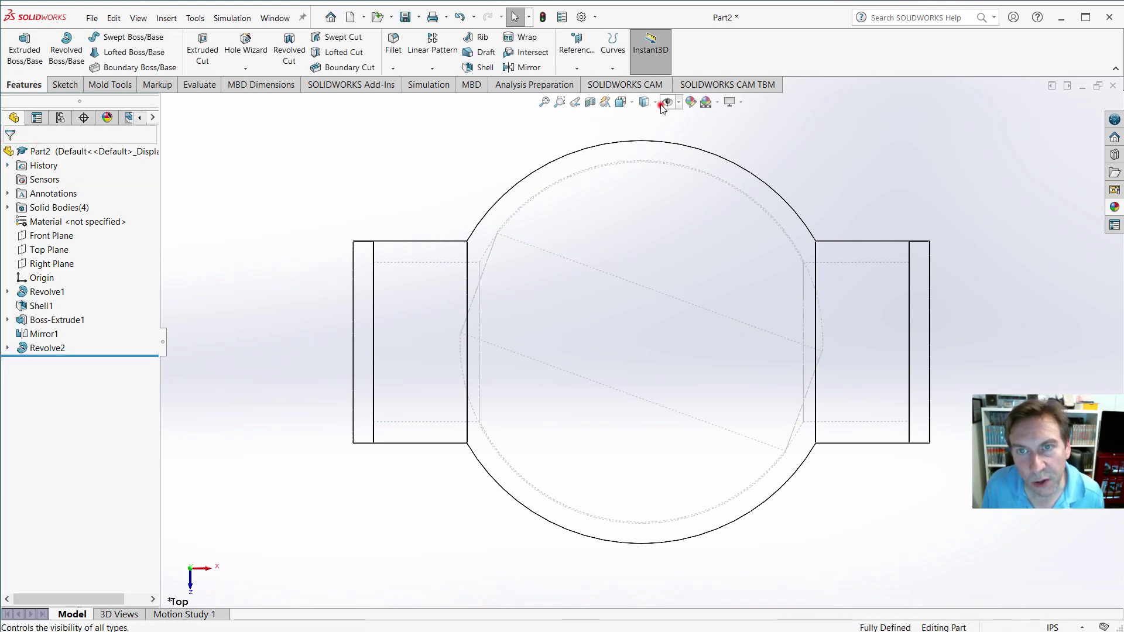
{"action": "left_click", "coordinate": [657, 105]}
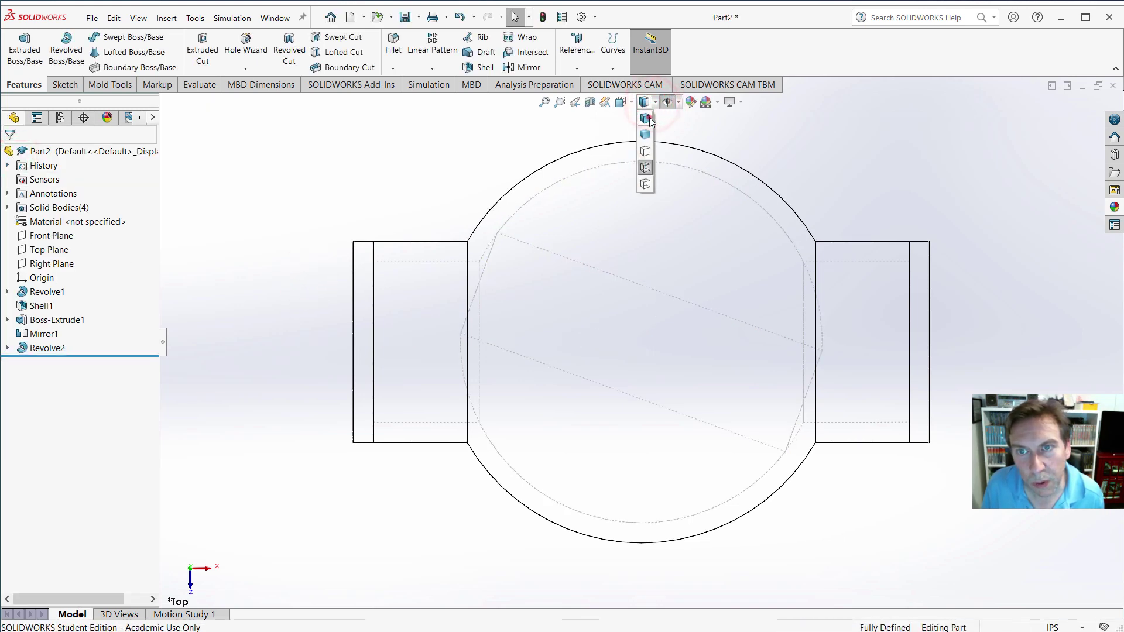
{"action": "left_click", "coordinate": [648, 118]}
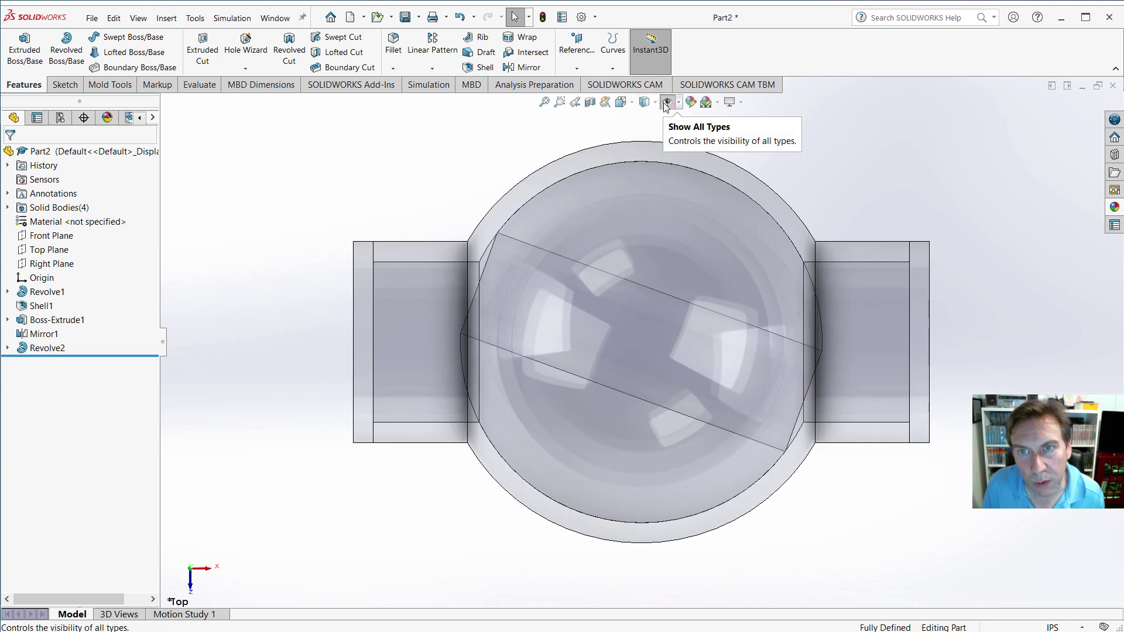
{"action": "left_click", "coordinate": [504, 146]}
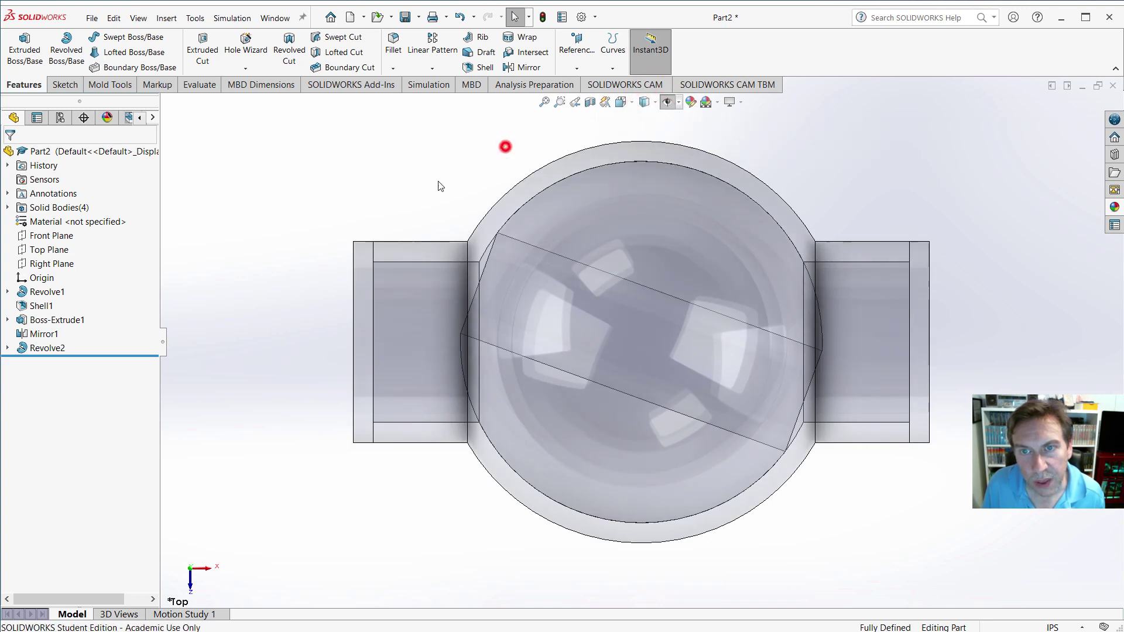
Set the view to isometric and change which item types are shown.
{"action": "middle_click_drag", "start_coordinate": [421, 380], "coordinate": [559, 268]}
{"action": "key", "text": "space"}
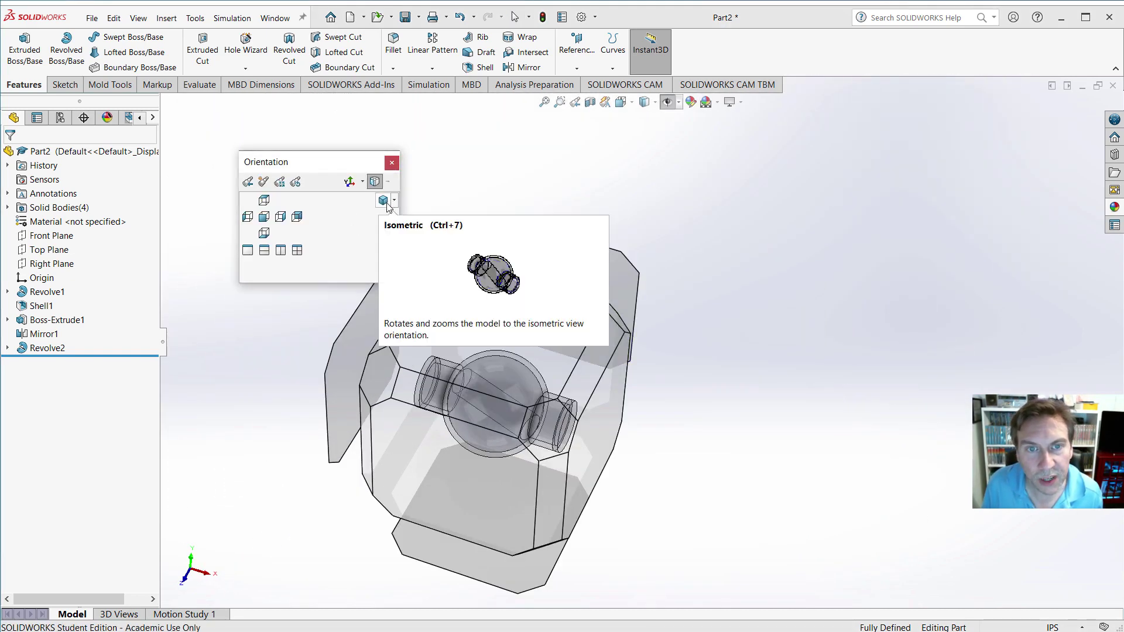
{"action": "left_click", "coordinate": [384, 201]}
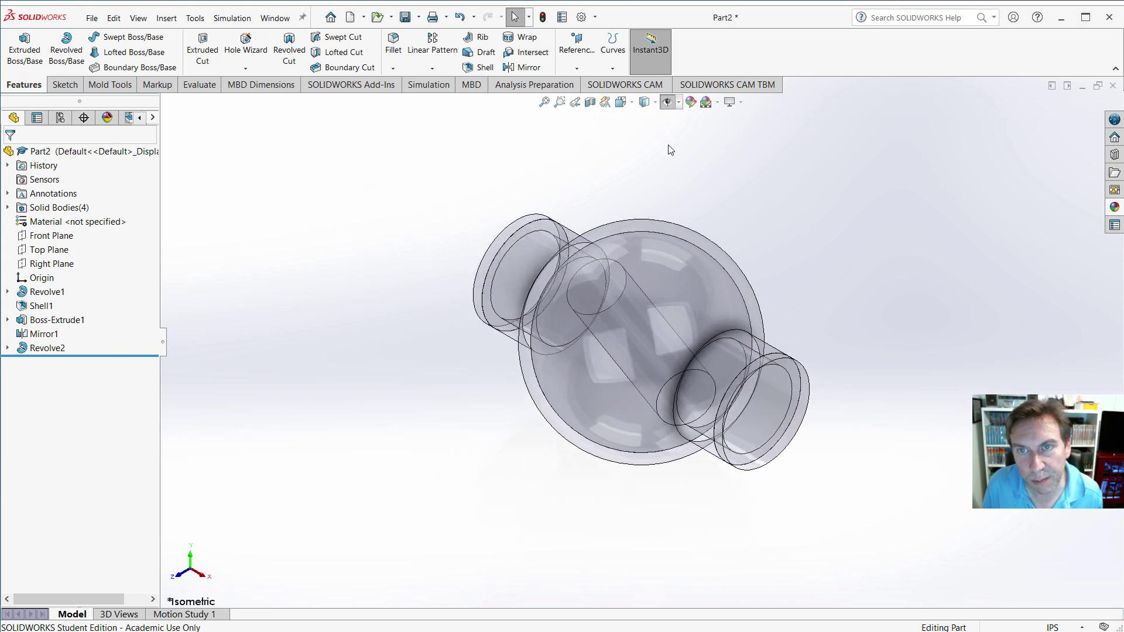
{"action": "left_click", "coordinate": [667, 102]}
{"action": "left_click", "coordinate": [697, 188]}
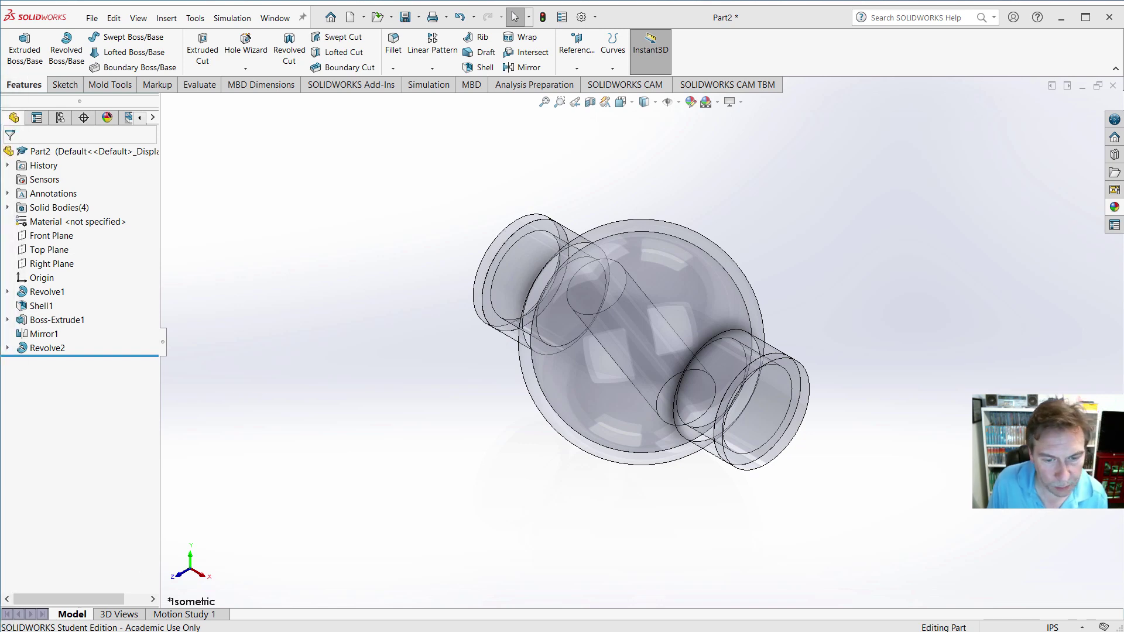
{"action": "key", "text": "alt+Tab"}
{"action": "scroll", "coordinate": [524, 549], "scroll_direction": "down", "scroll_amount": 10}
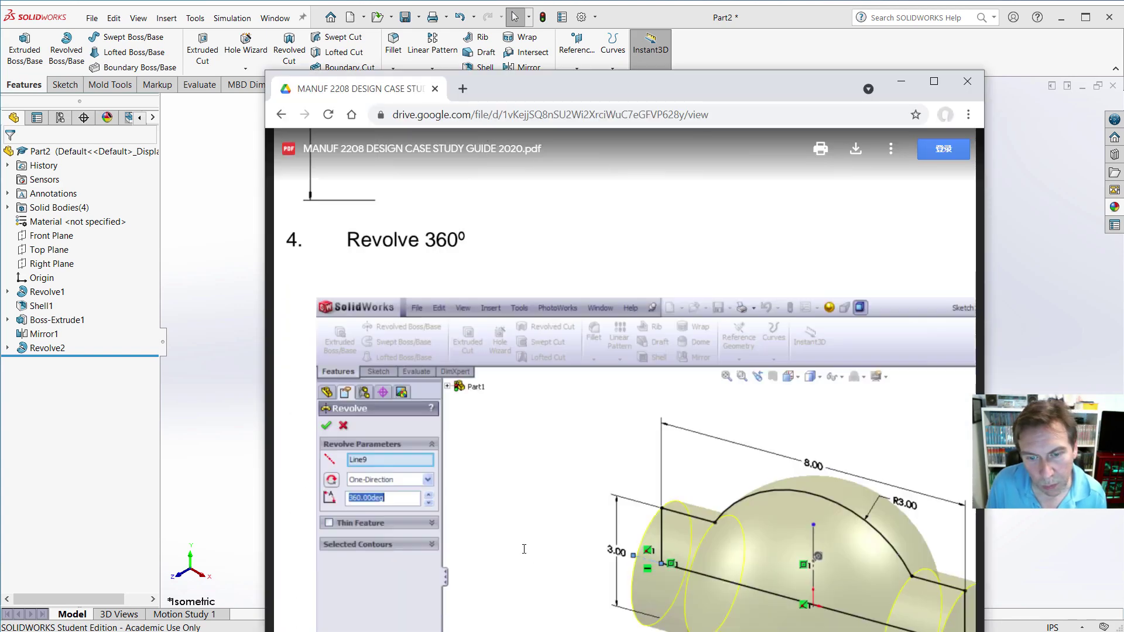
{"action": "scroll", "coordinate": [524, 549], "scroll_direction": "down", "scroll_amount": 10}
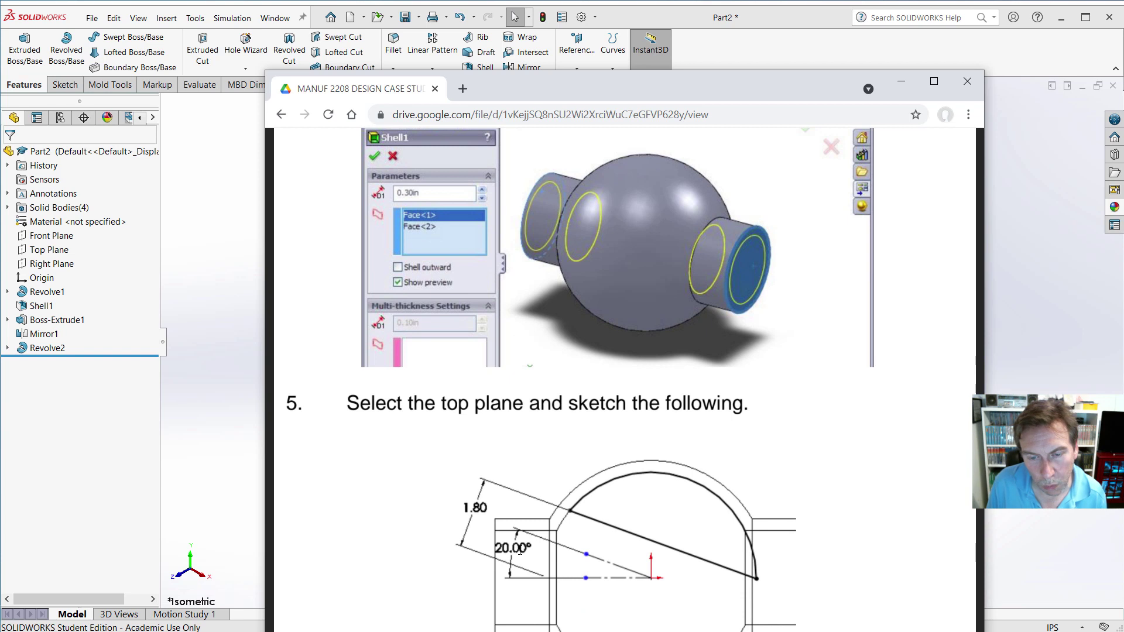
{"action": "scroll", "coordinate": [481, 558], "scroll_direction": "up", "scroll_amount": 1}
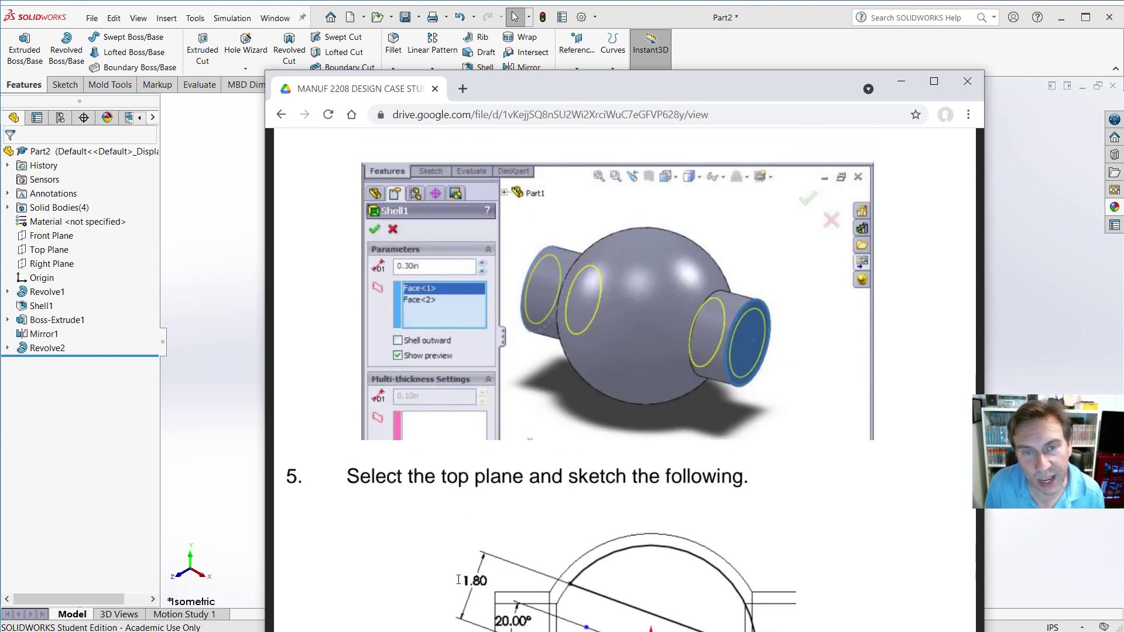
{"action": "scroll", "coordinate": [459, 579], "scroll_direction": "up", "scroll_amount": 1}
{"action": "left_click", "coordinate": [76, 437]}
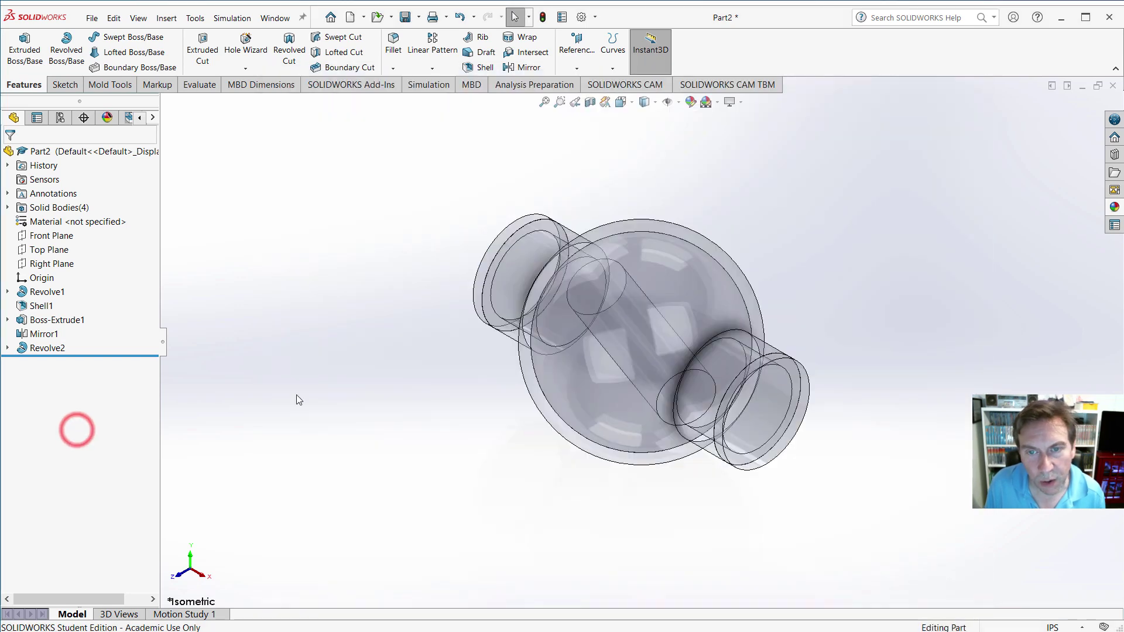
Select Revolve2 to display its Sketch3 dimensions.
{"action": "left_click", "coordinate": [7, 349]}
{"action": "left_click", "coordinate": [7, 349]}
{"action": "left_click", "coordinate": [34, 350]}
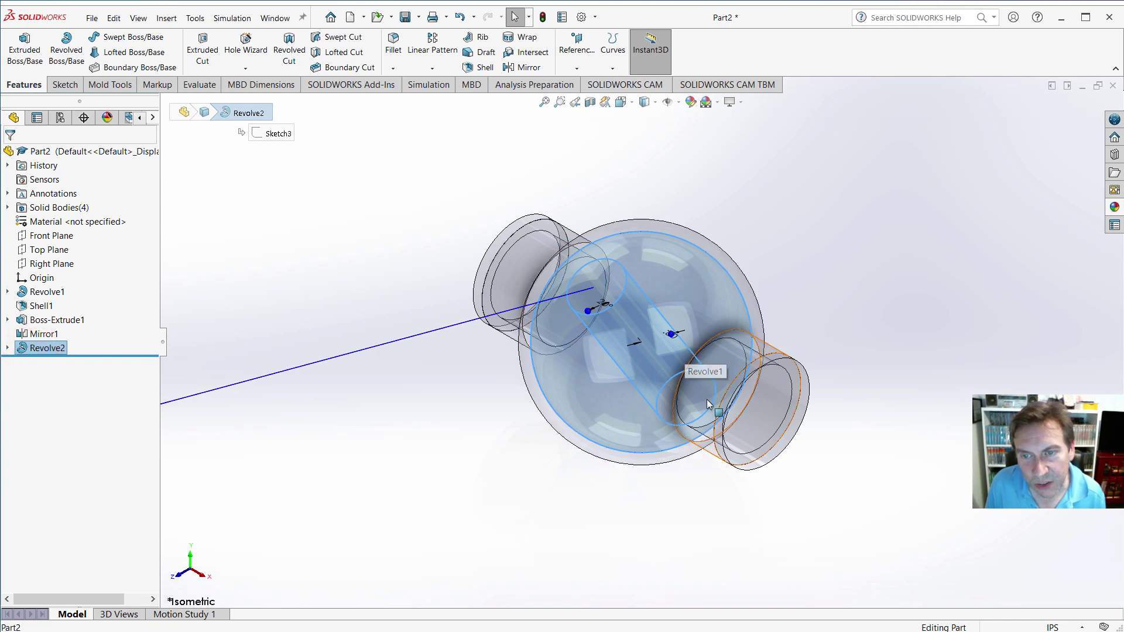
{"action": "middle_click_drag", "start_coordinate": [708, 402], "coordinate": [712, 340]}
{"action": "scroll", "coordinate": [713, 340], "scroll_direction": "up", "scroll_amount": 3}
{"action": "scroll", "coordinate": [658, 325], "scroll_direction": "down", "scroll_amount": 10}
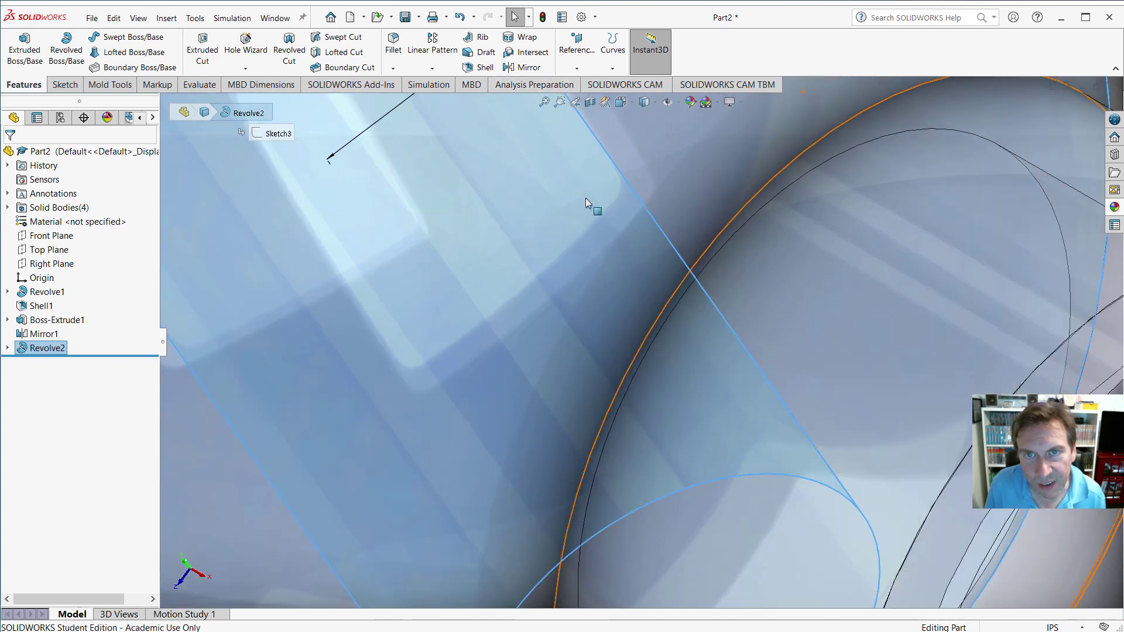
{"action": "scroll", "coordinate": [590, 209], "scroll_direction": "up", "scroll_amount": 8}
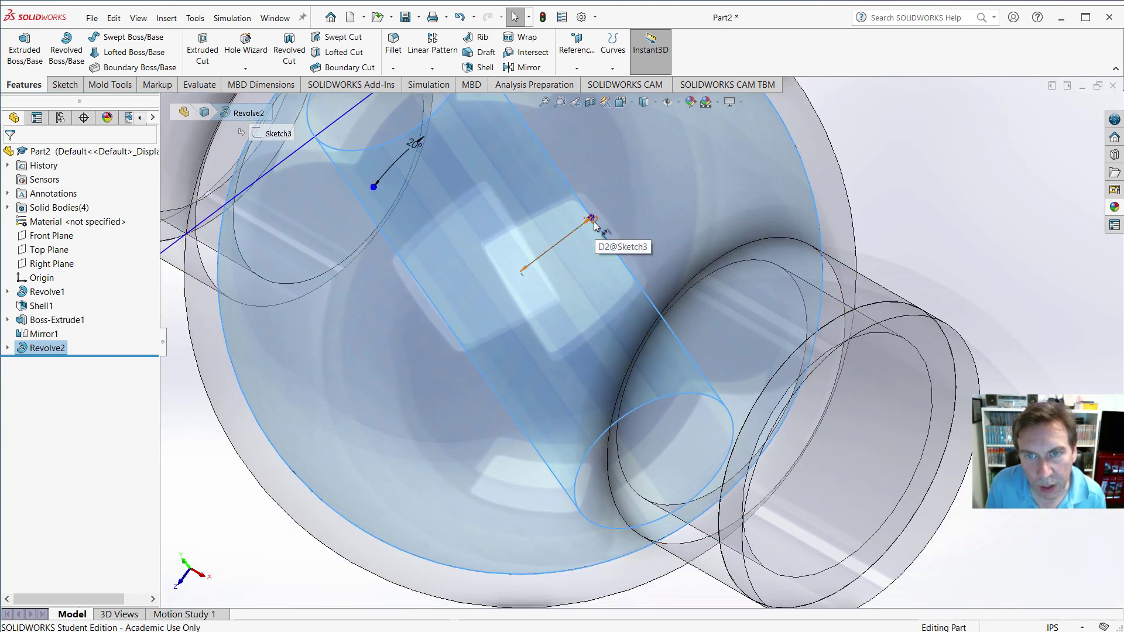
Change the D2@Sketch3 dimension from 0.80 to 0.9 in and rebuild the part.
{"action": "double_click", "coordinate": [593, 222]}
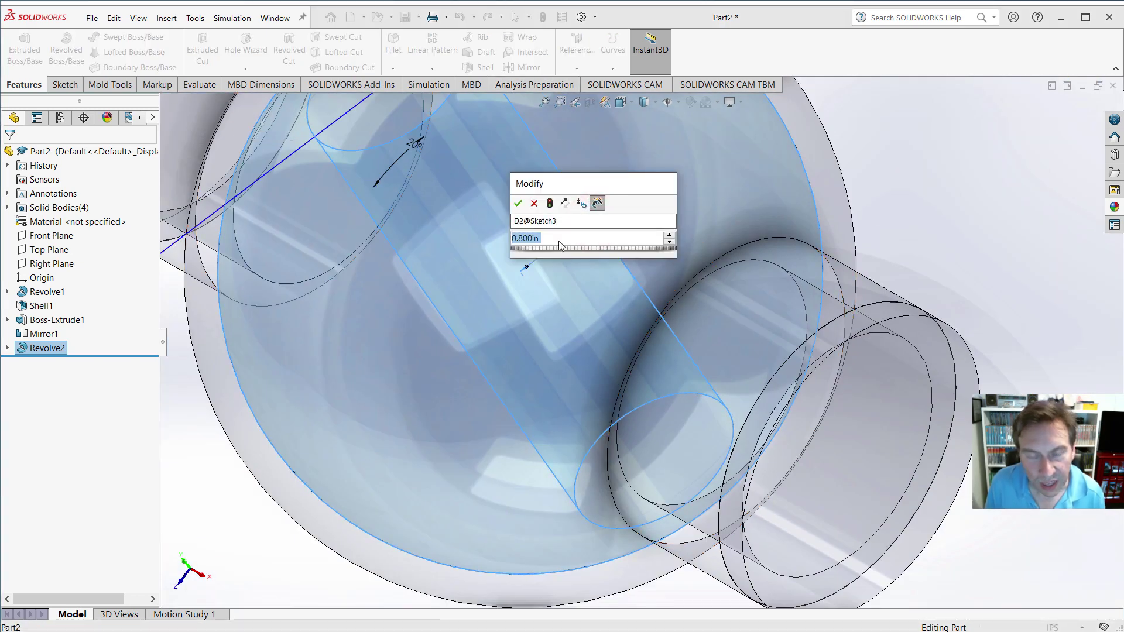
{"action": "type", "text": "."}
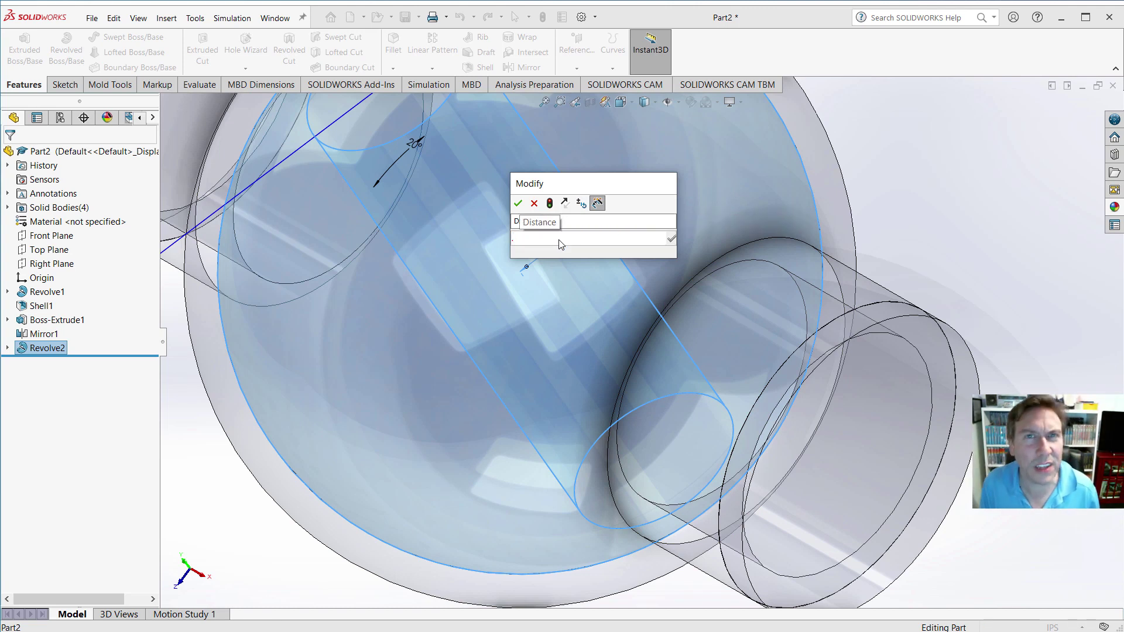
{"action": "type", "text": "9"}
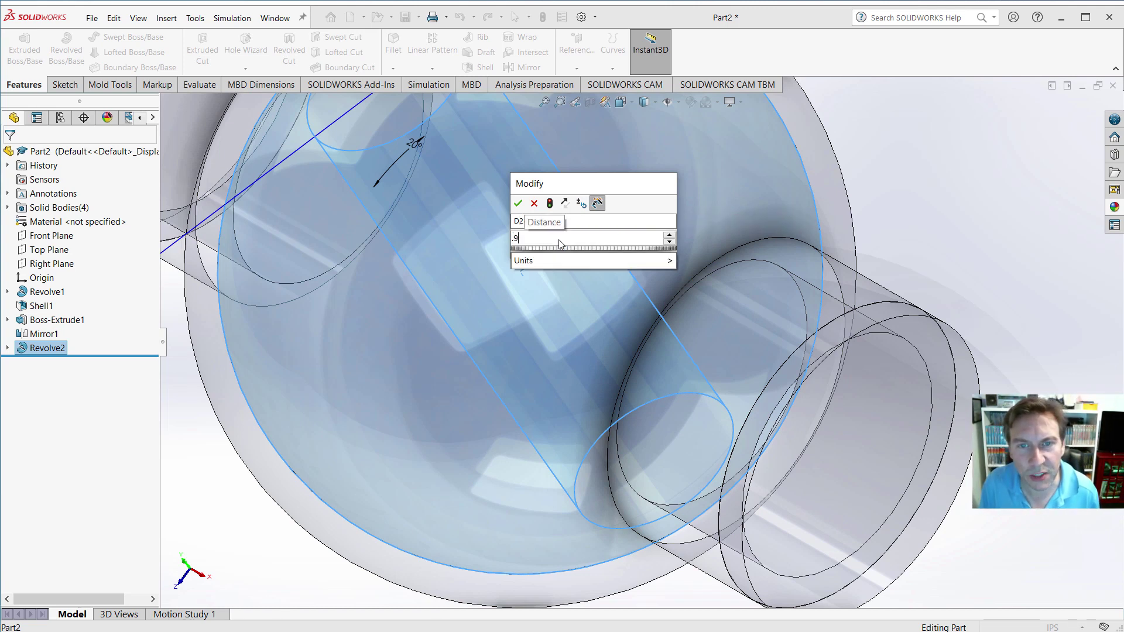
{"action": "left_click", "coordinate": [549, 203]}
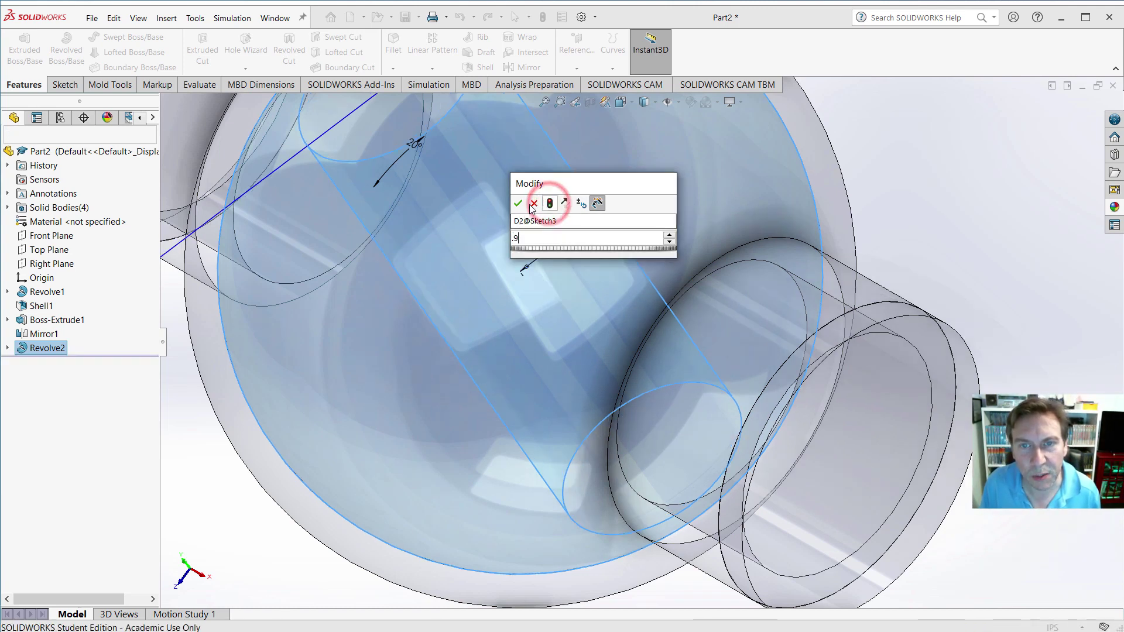
{"action": "left_click", "coordinate": [518, 203]}
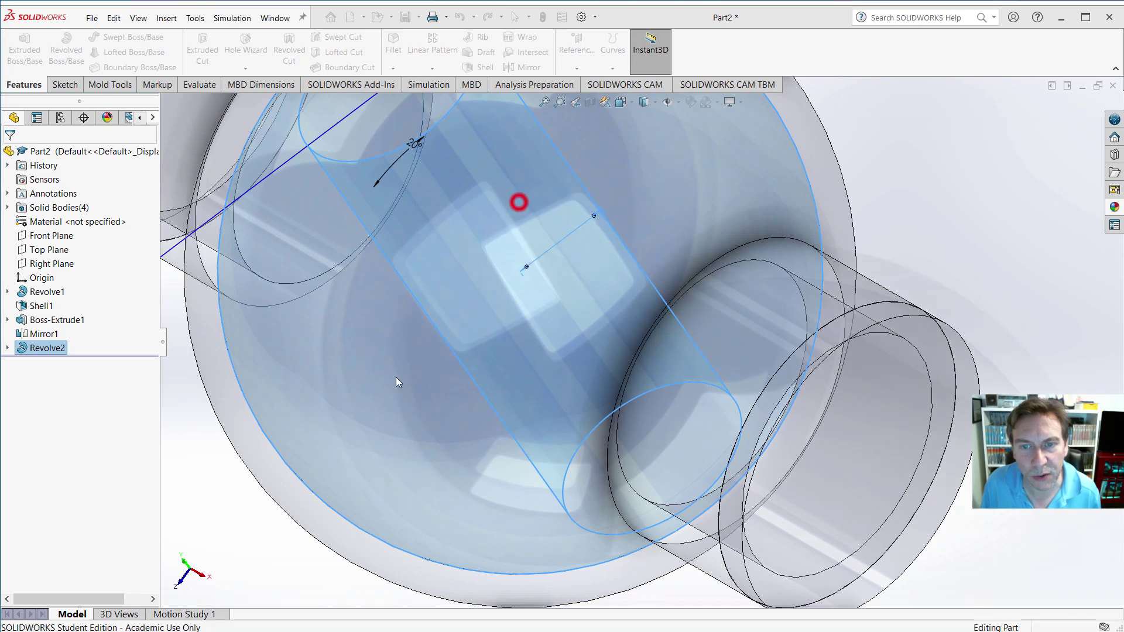
{"action": "left_click", "coordinate": [229, 504]}
{"action": "key", "text": "f"}
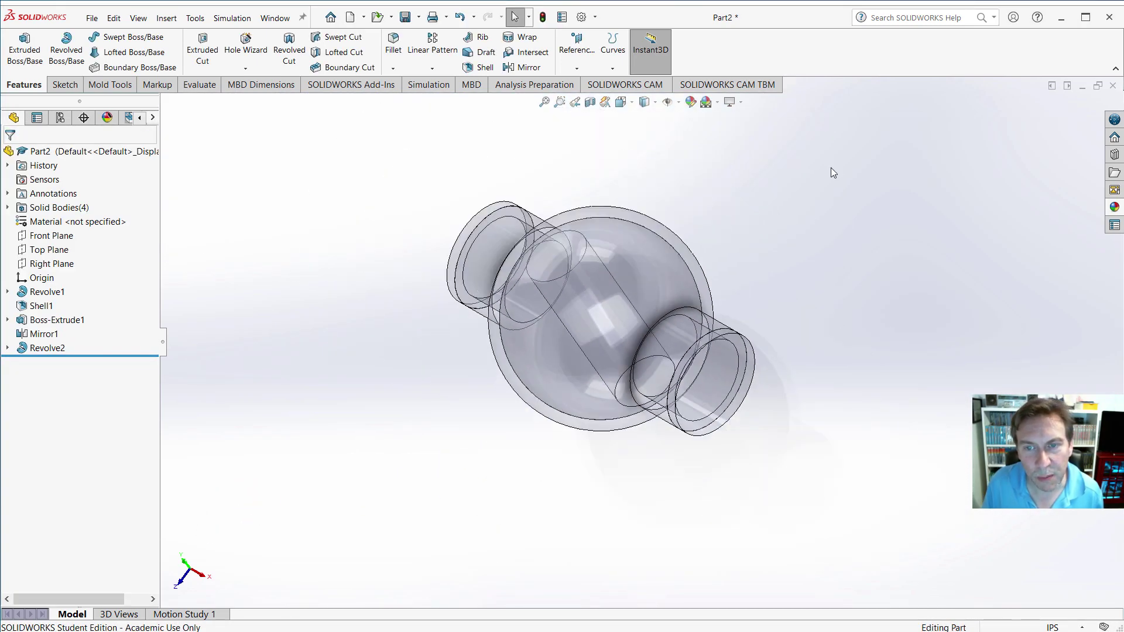
{"action": "scroll", "coordinate": [686, 211], "scroll_direction": "down", "scroll_amount": 2}
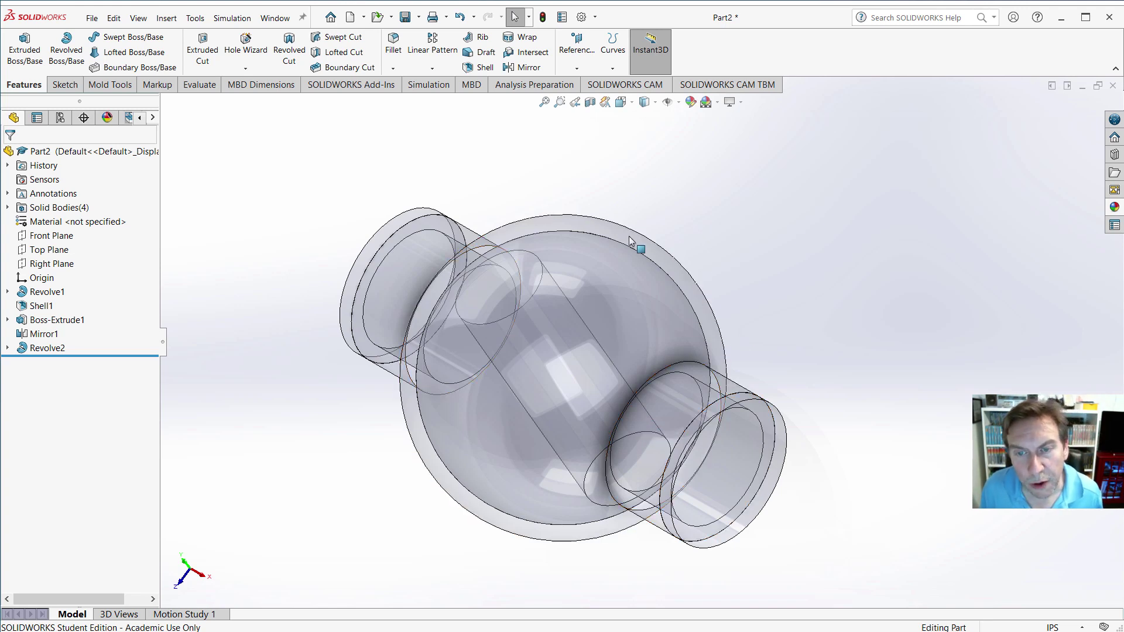
{"action": "scroll", "coordinate": [655, 368], "scroll_direction": "up", "scroll_amount": 2}
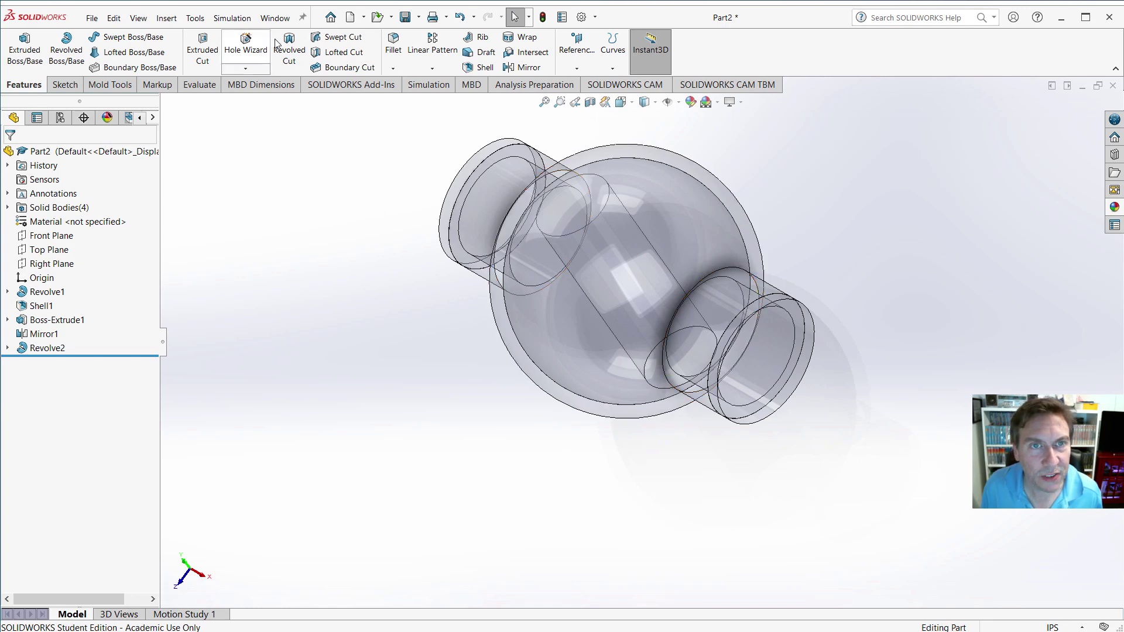
Save the ball valve part under the new name E3_CFD.
{"action": "left_click", "coordinate": [405, 17]}
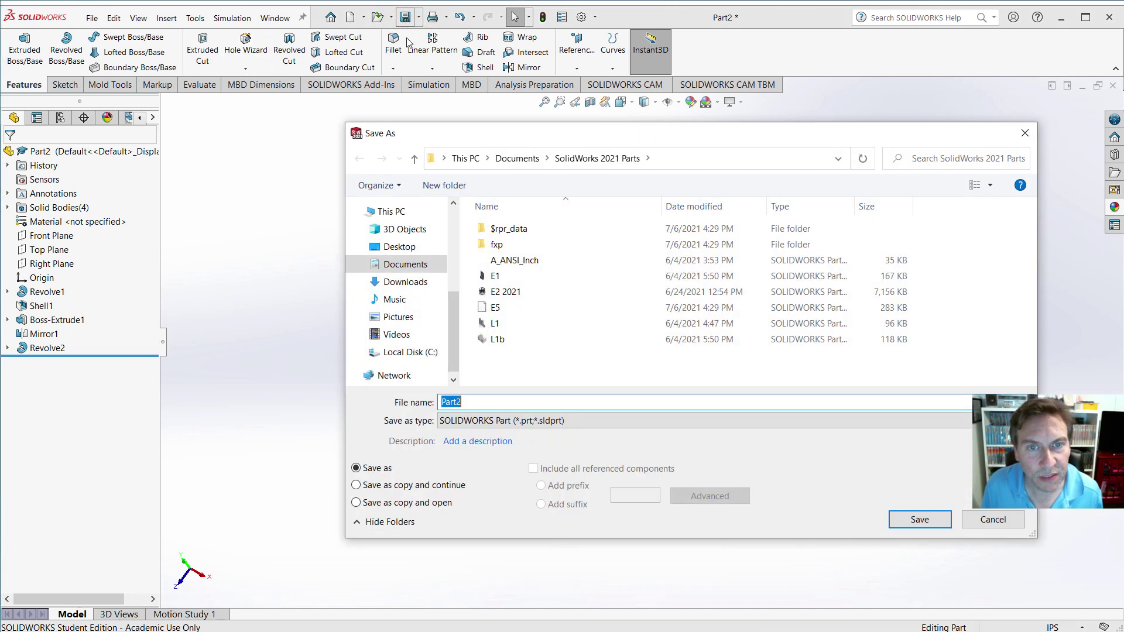
{"action": "type", "text": "E"}
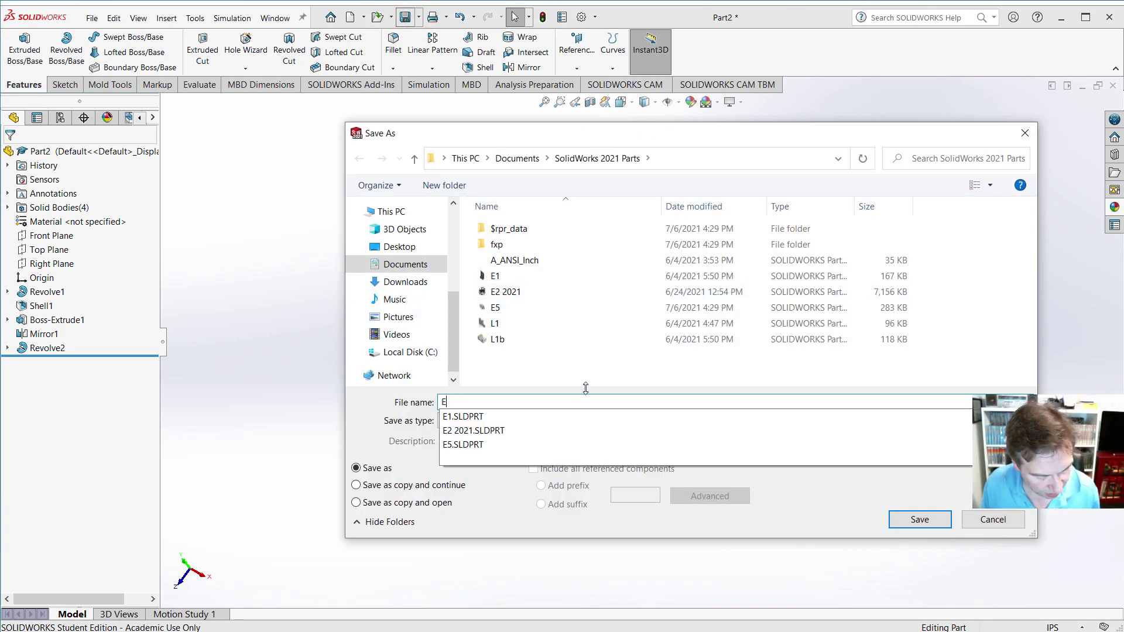
{"action": "type", "text": "3"}
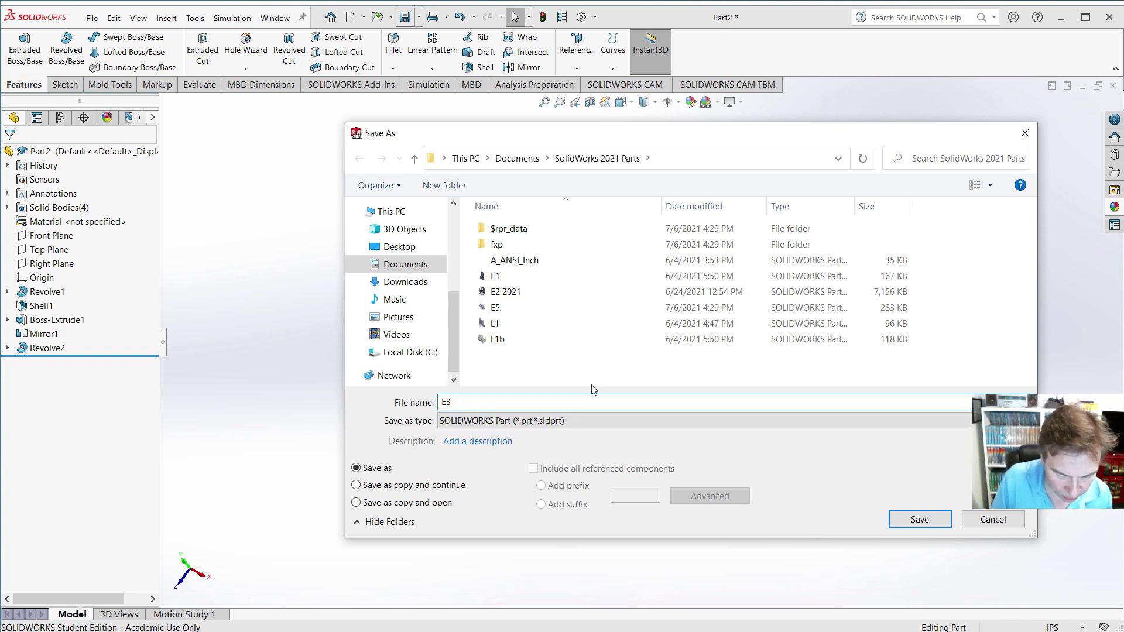
{"action": "type", "text": "_"}
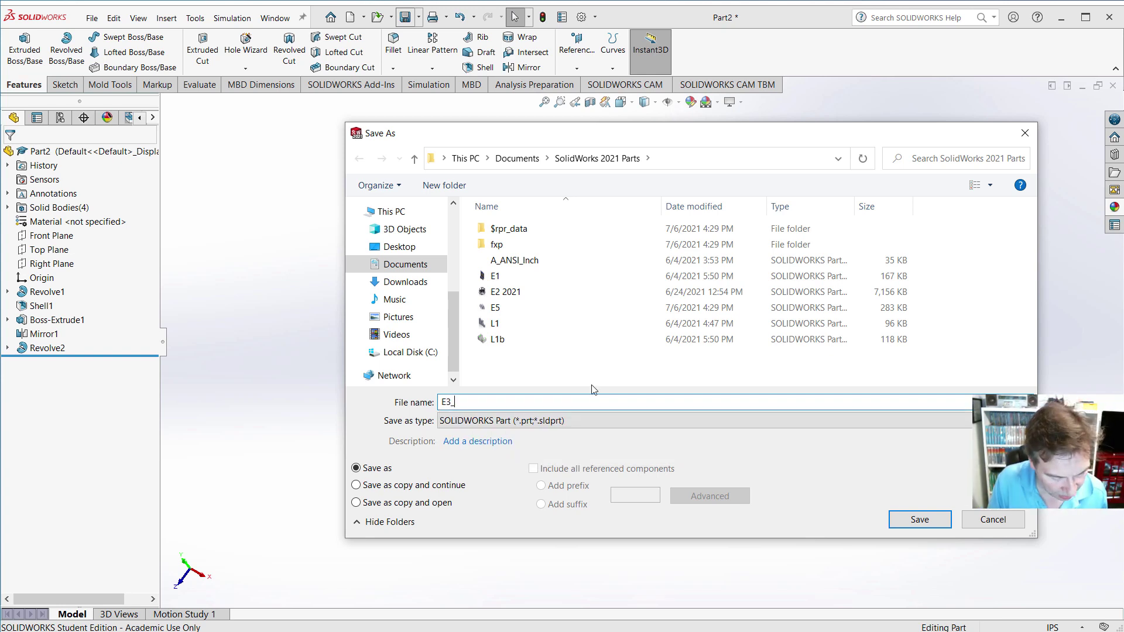
{"action": "type", "text": "CFD"}
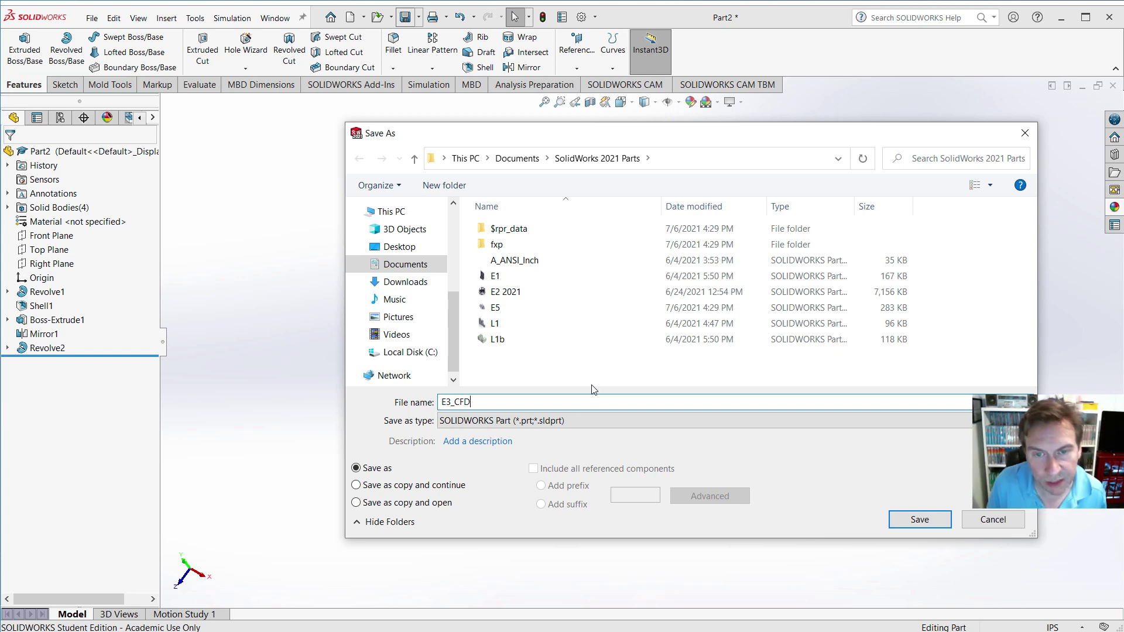
{"action": "left_click", "coordinate": [919, 519]}
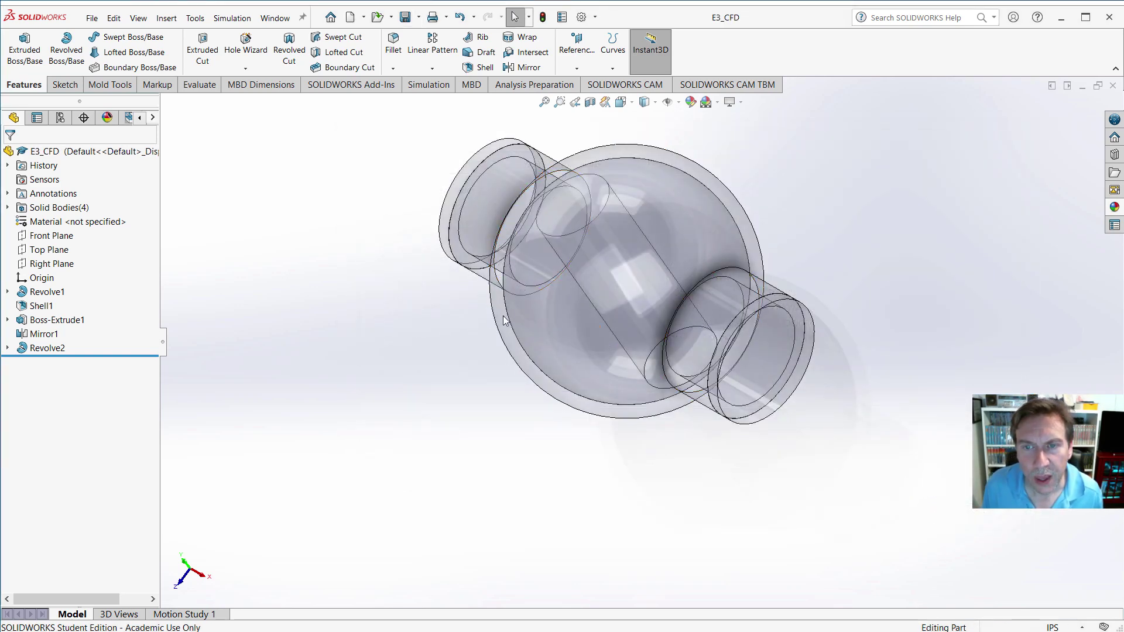
Launch the FloXpress Analysis Wizard from the Evaluate tab and view the fluid volume after Check Geometry.
{"action": "left_click", "coordinate": [199, 86]}
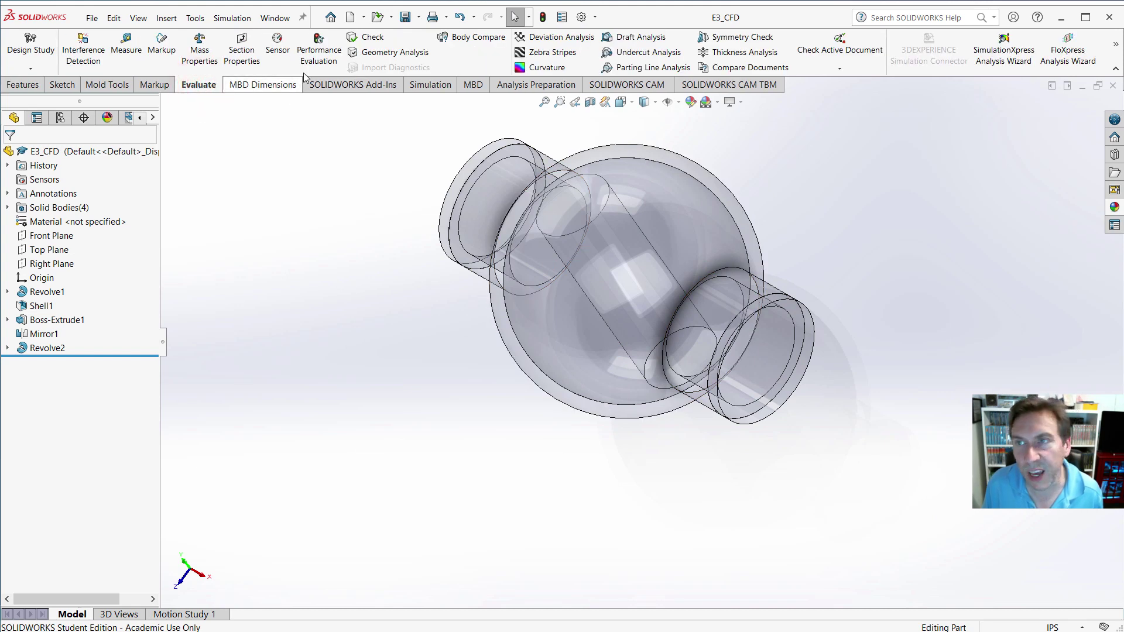
{"action": "left_click", "coordinate": [1075, 54]}
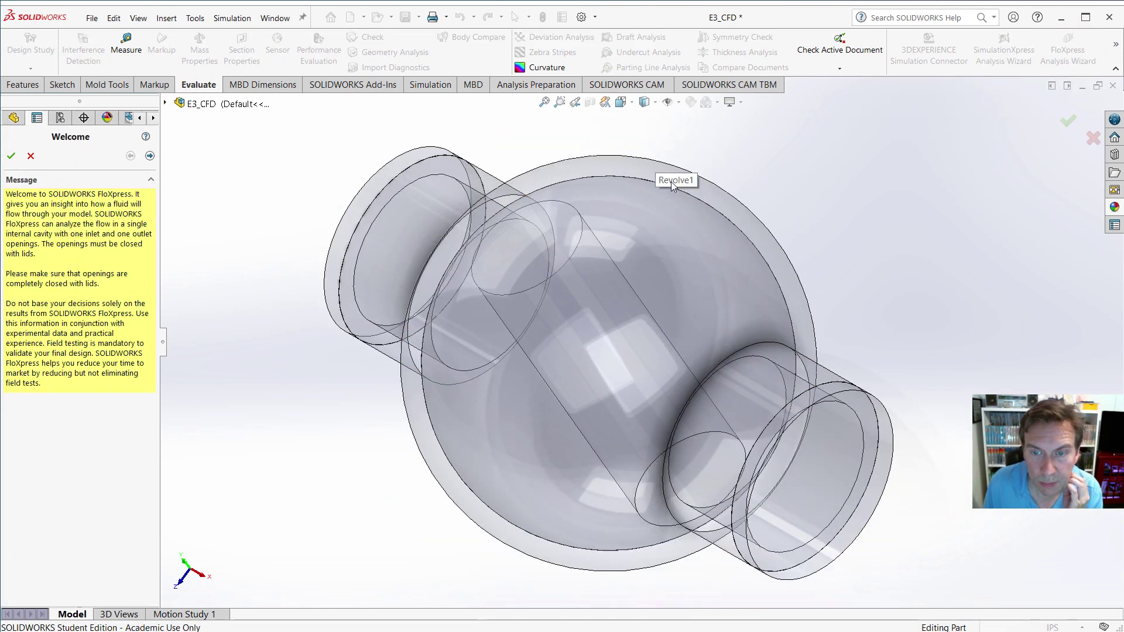
{"action": "left_click", "coordinate": [150, 156]}
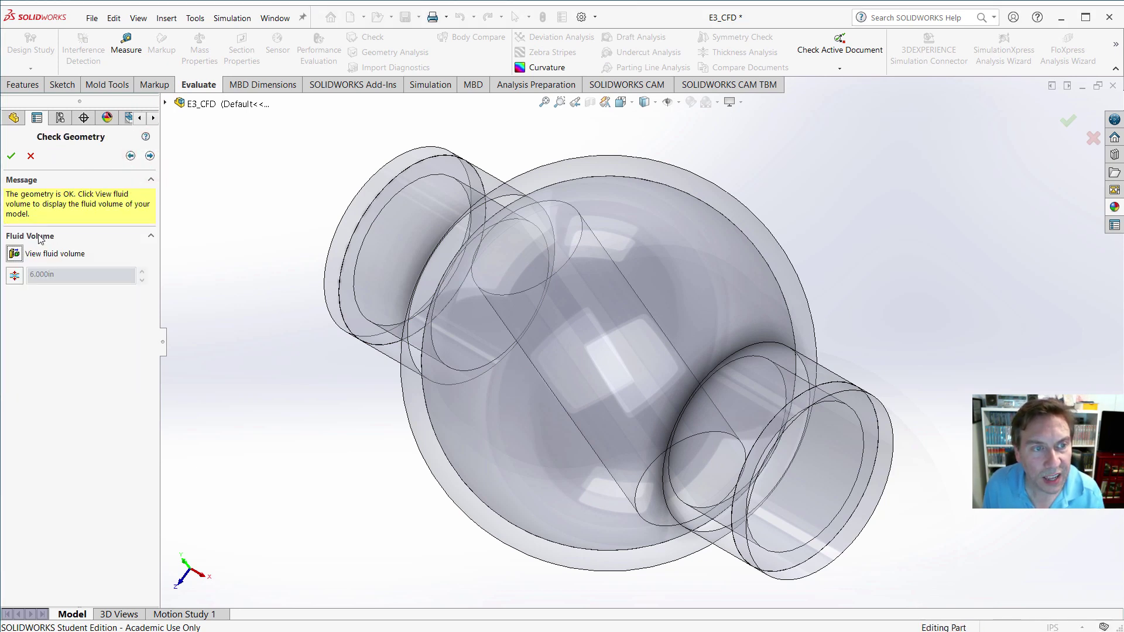
{"action": "left_click", "coordinate": [15, 253]}
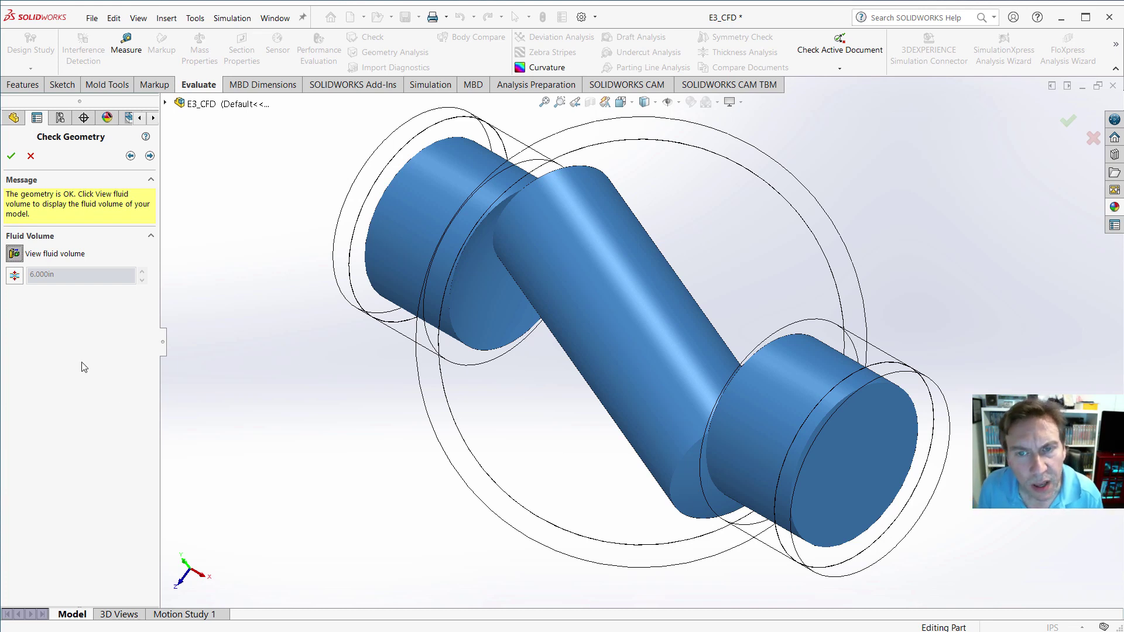
{"action": "left_click", "coordinate": [16, 253]}
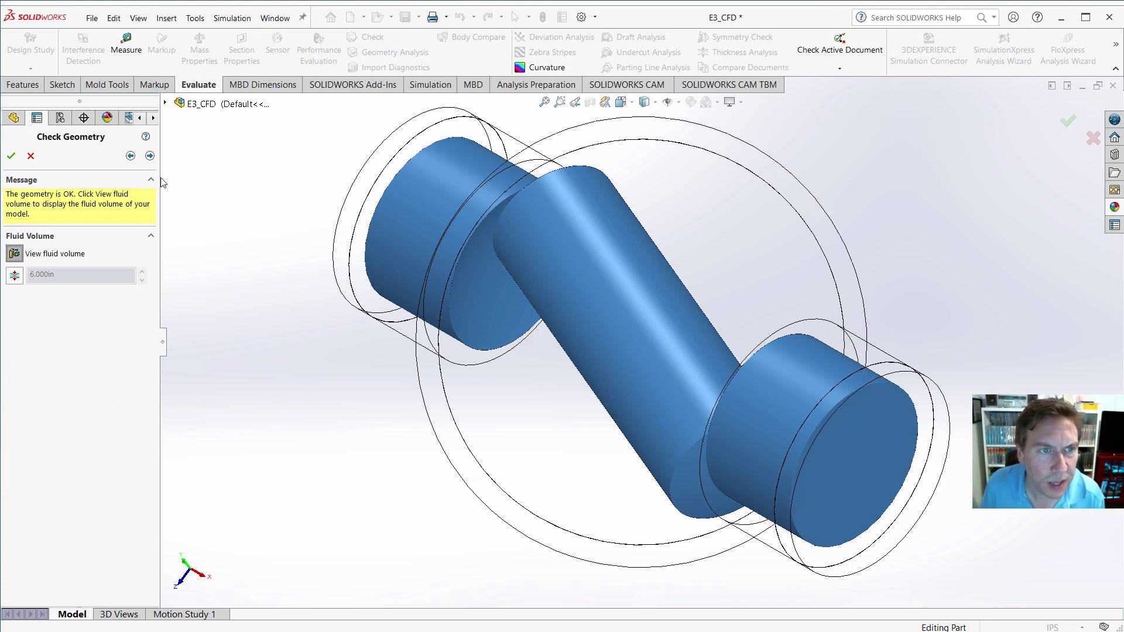
Keep the default fluid and define the inlet by mass flow rate of 25 lb/s.
{"action": "left_click", "coordinate": [150, 155]}
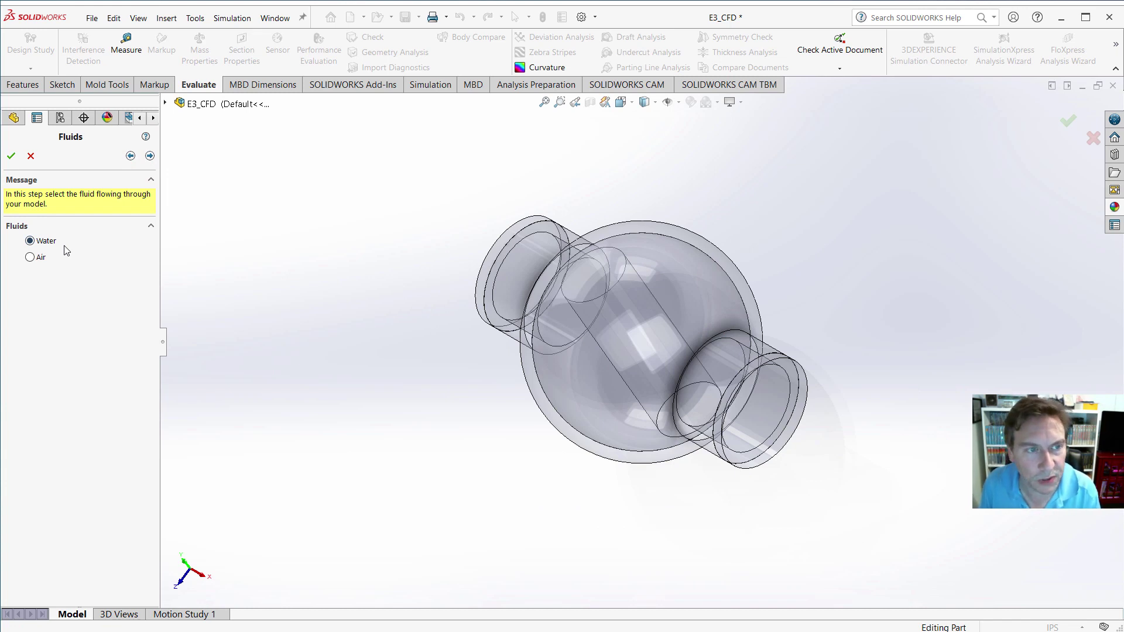
{"action": "left_click", "coordinate": [150, 157]}
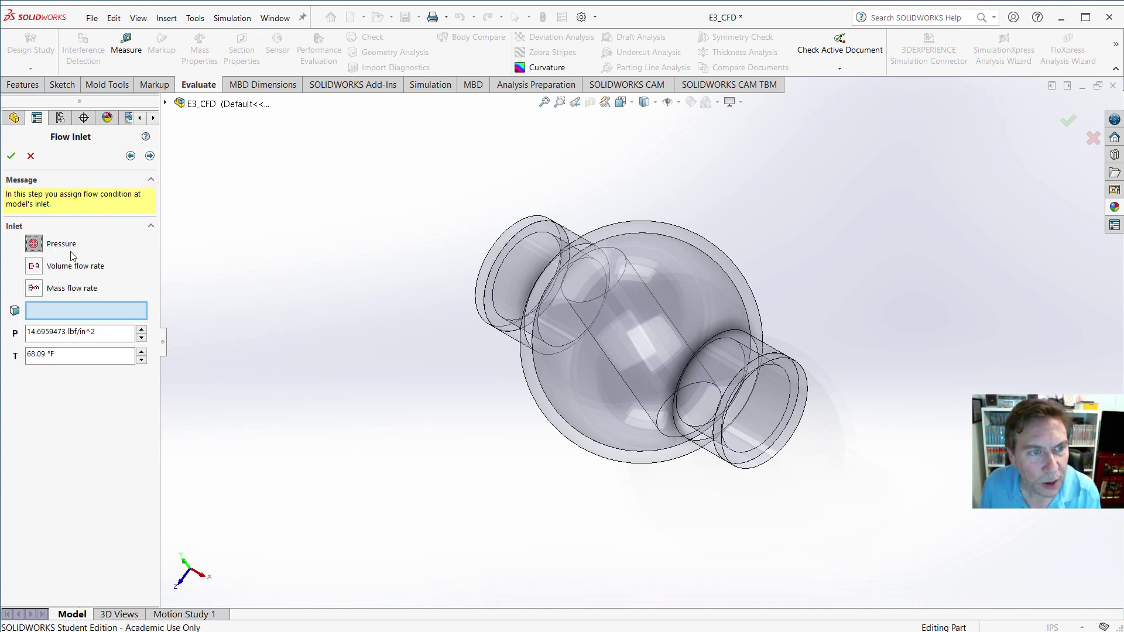
{"action": "left_click", "coordinate": [37, 289]}
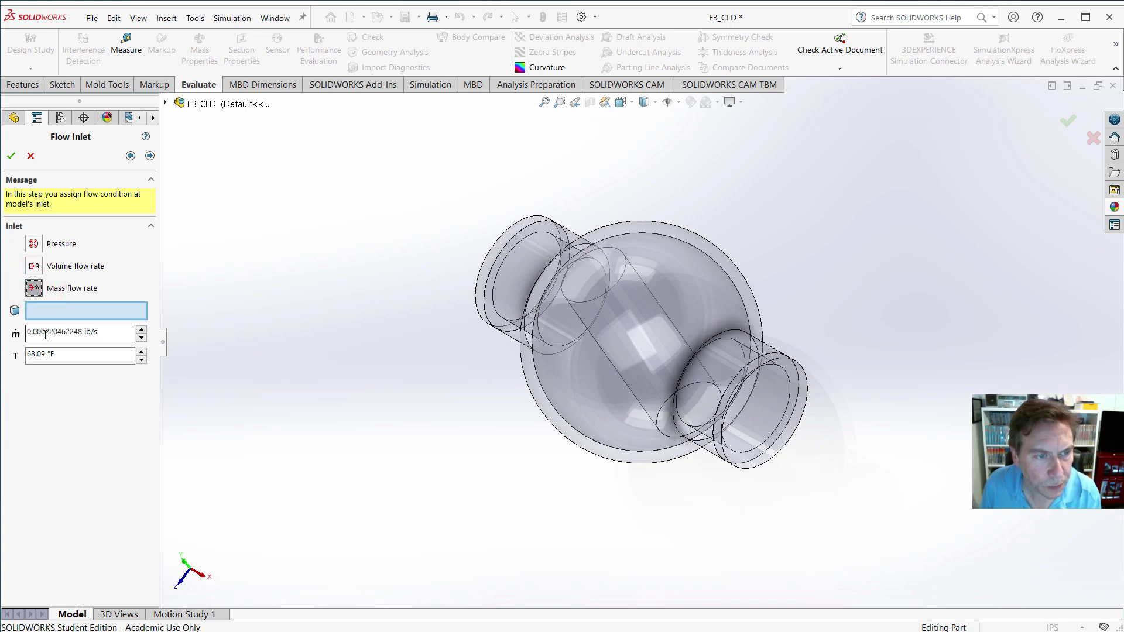
{"action": "double_click", "coordinate": [82, 331]}
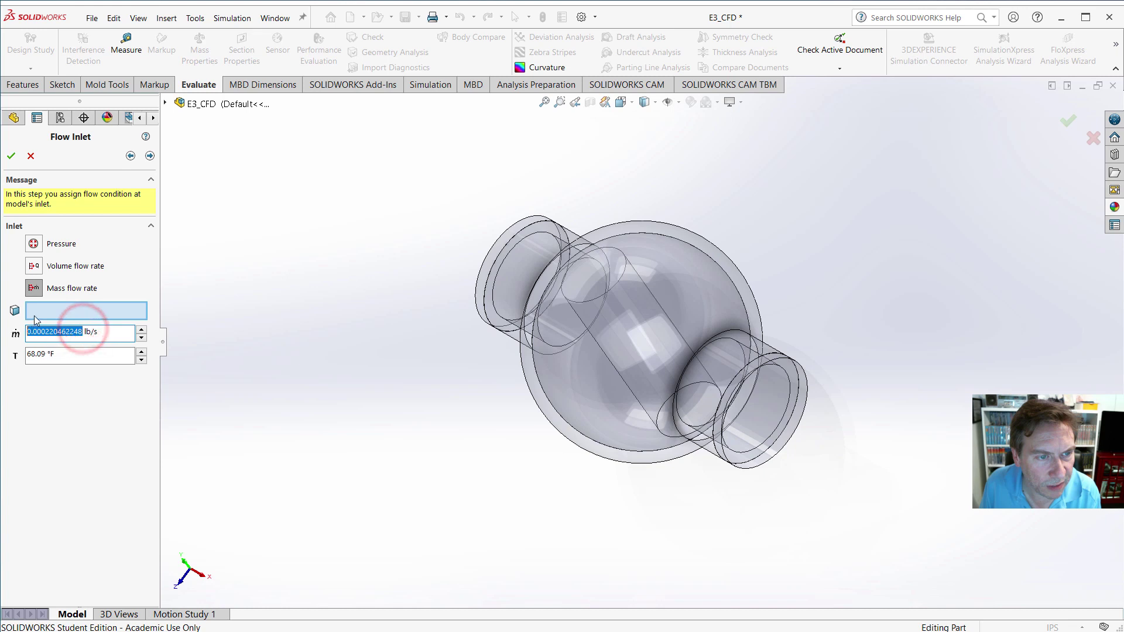
{"action": "type", "text": "25"}
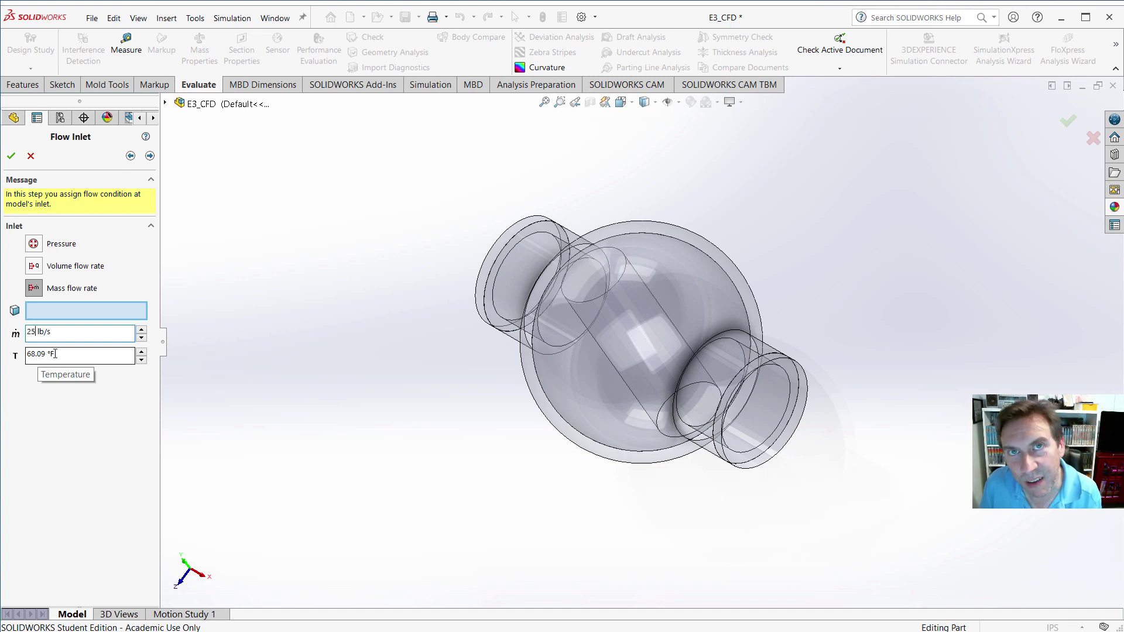
Pick the left pipe's inner cap face (Face<1>) as the flow inlet using Select Other.
{"action": "left_click", "coordinate": [151, 159]}
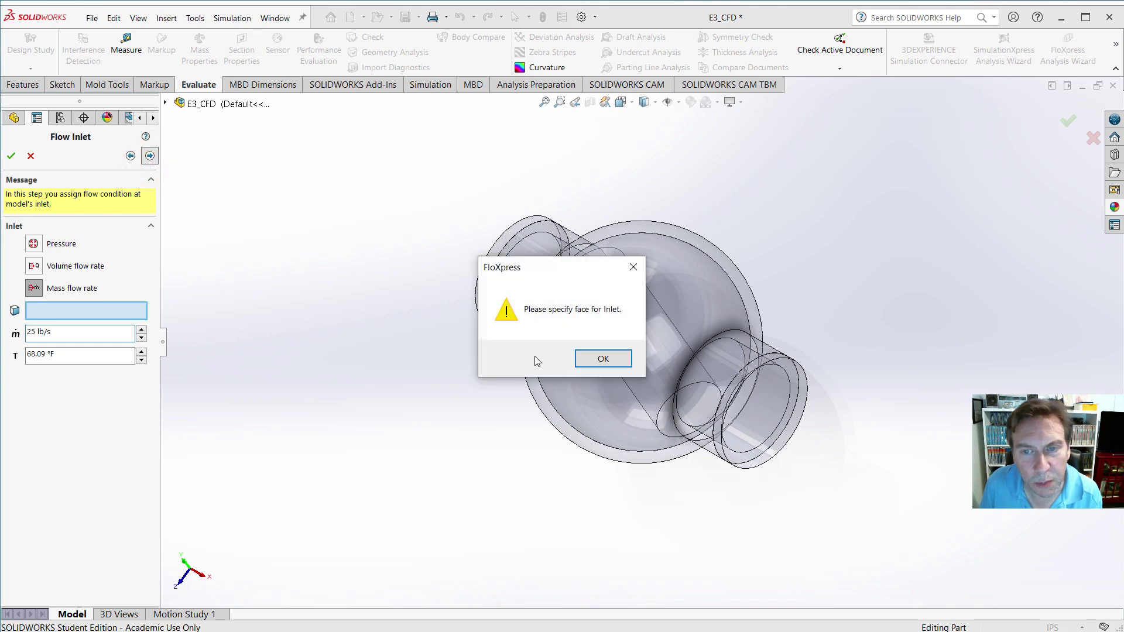
{"action": "left_click", "coordinate": [619, 359]}
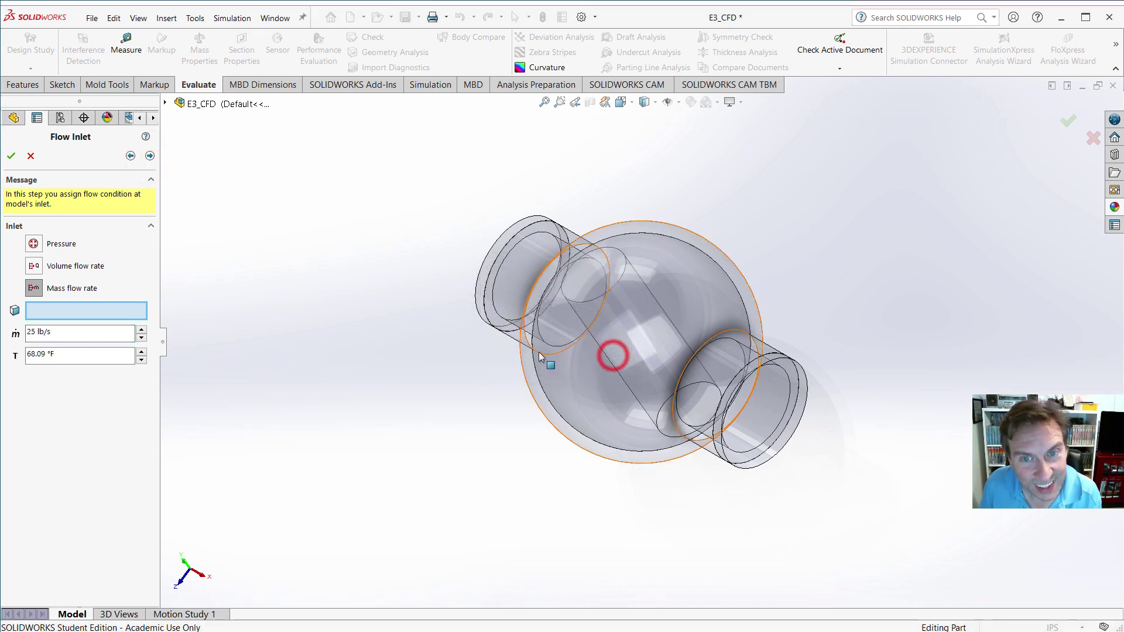
{"action": "scroll", "coordinate": [639, 285], "scroll_direction": "down", "scroll_amount": 3}
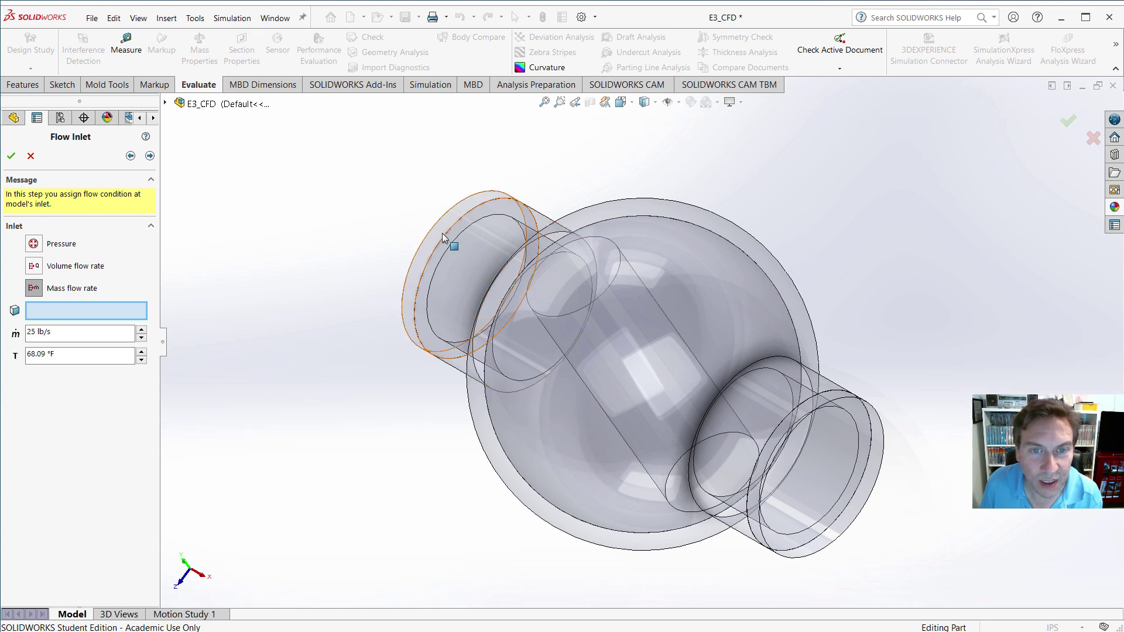
{"action": "right_click", "coordinate": [470, 268]}
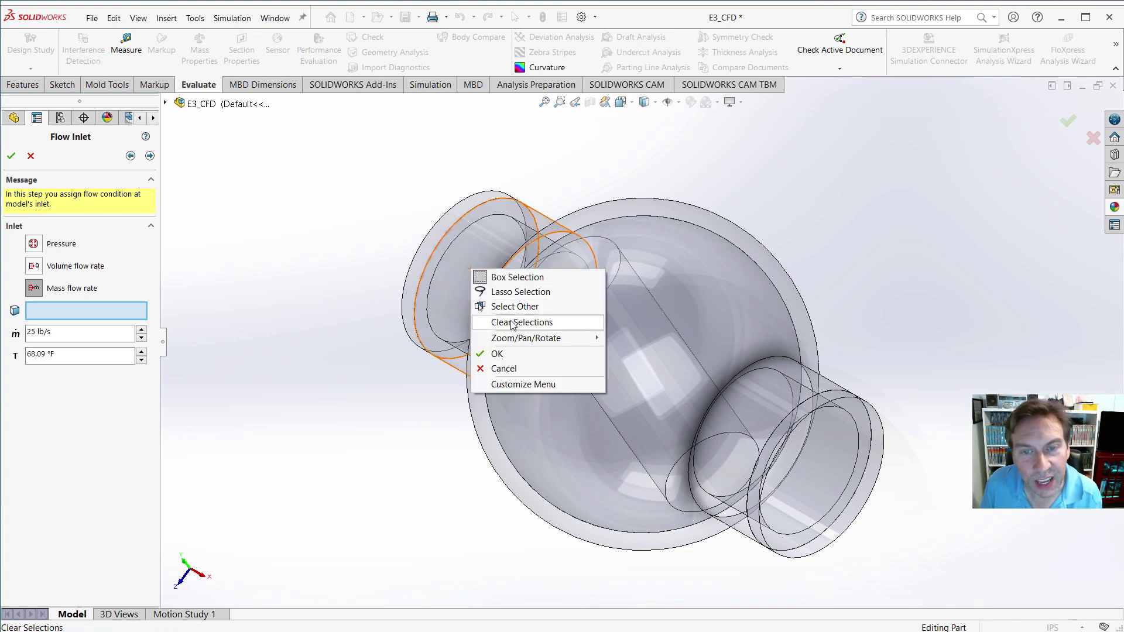
{"action": "left_click", "coordinate": [523, 306]}
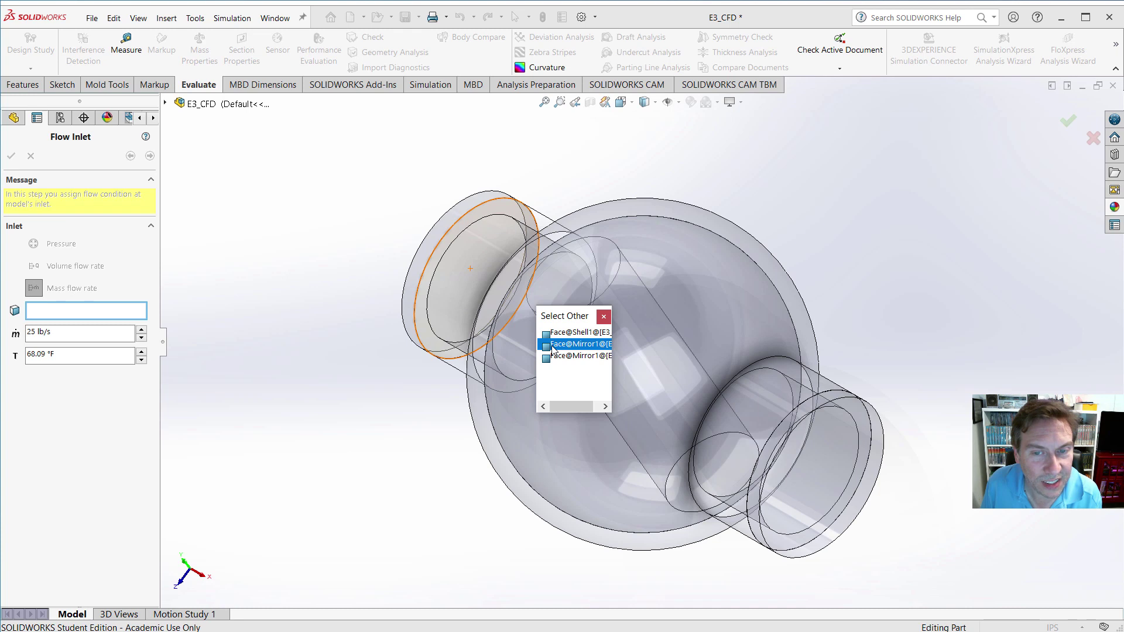
{"action": "left_click", "coordinate": [553, 350]}
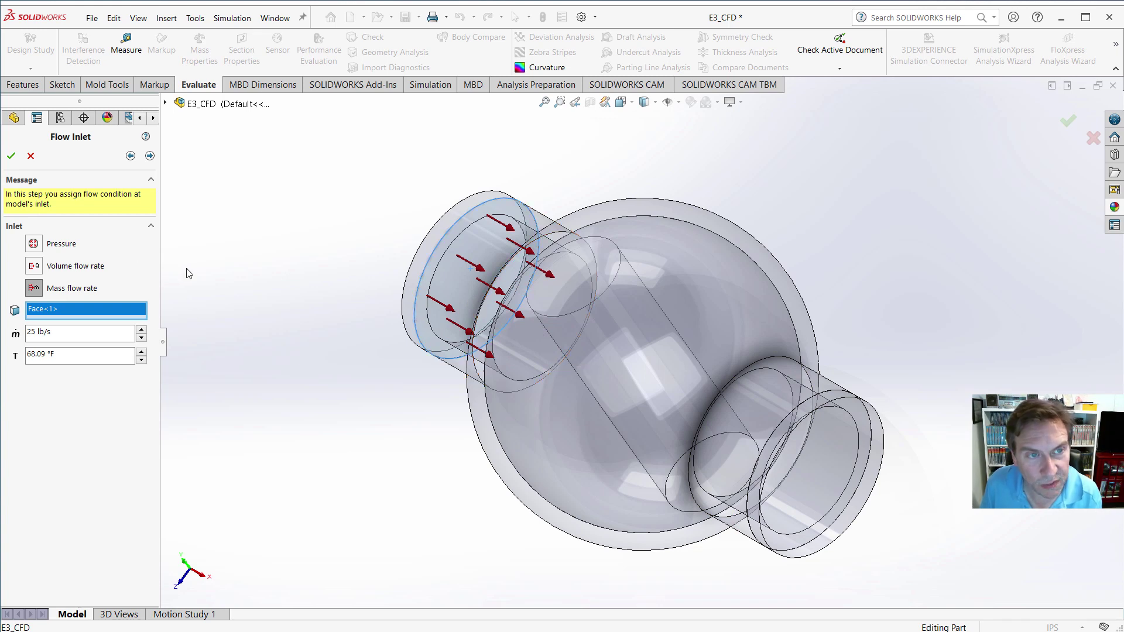
Assign the right pipe face (Face<2>) as the 14.6959473 lbf/in^2 outlet and reach Solve.
{"action": "left_click", "coordinate": [150, 155]}
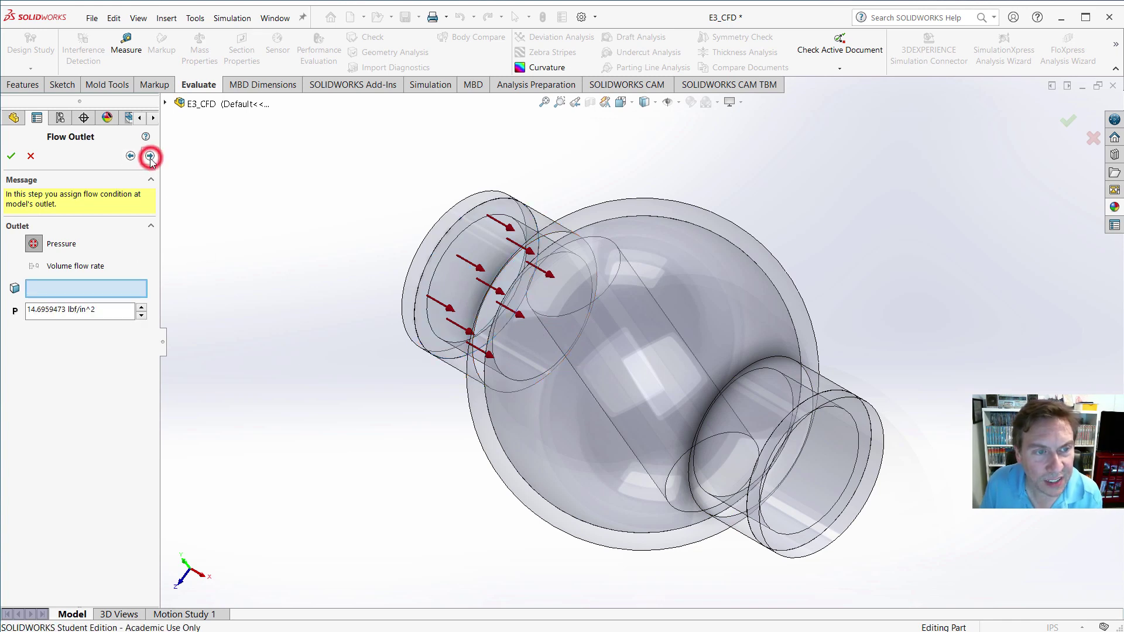
{"action": "right_click", "coordinate": [821, 462]}
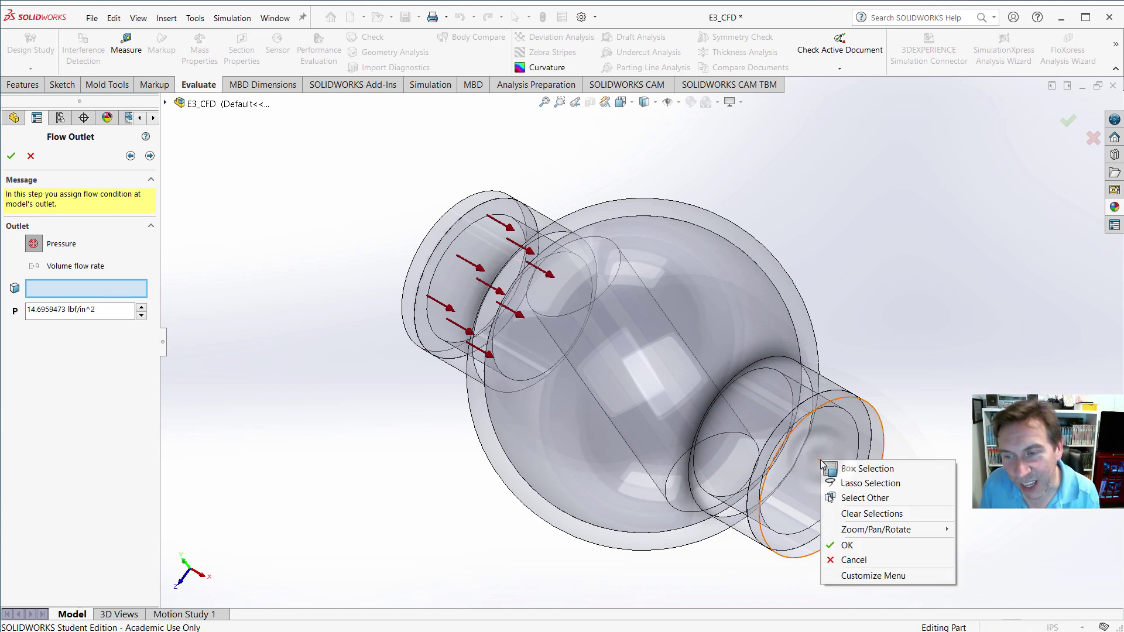
{"action": "left_click", "coordinate": [850, 498]}
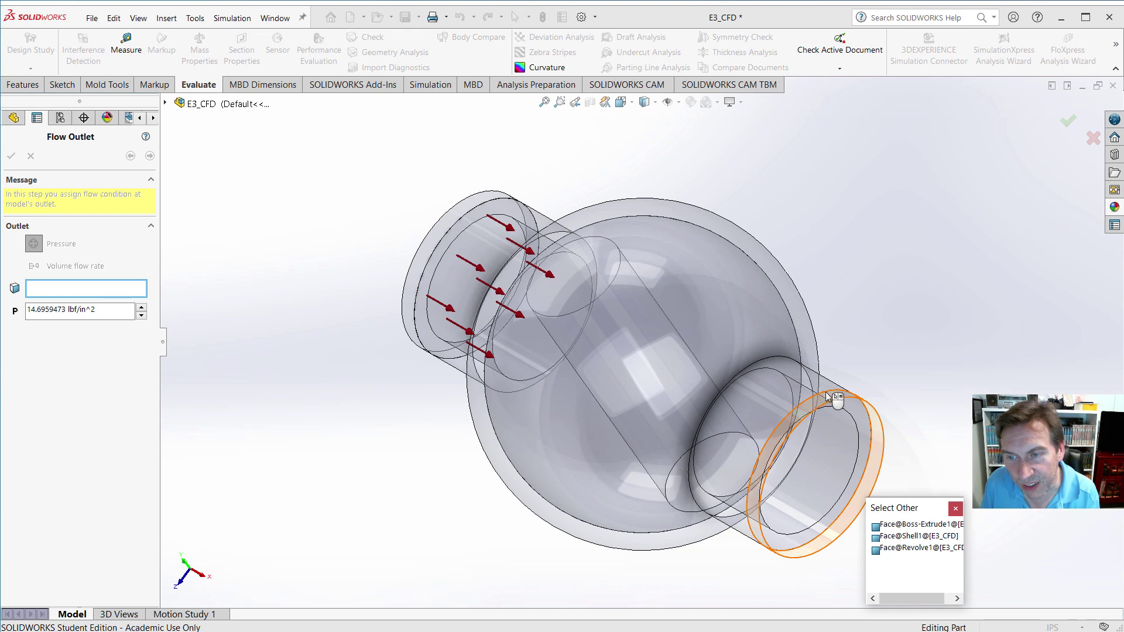
{"action": "left_click", "coordinate": [886, 525]}
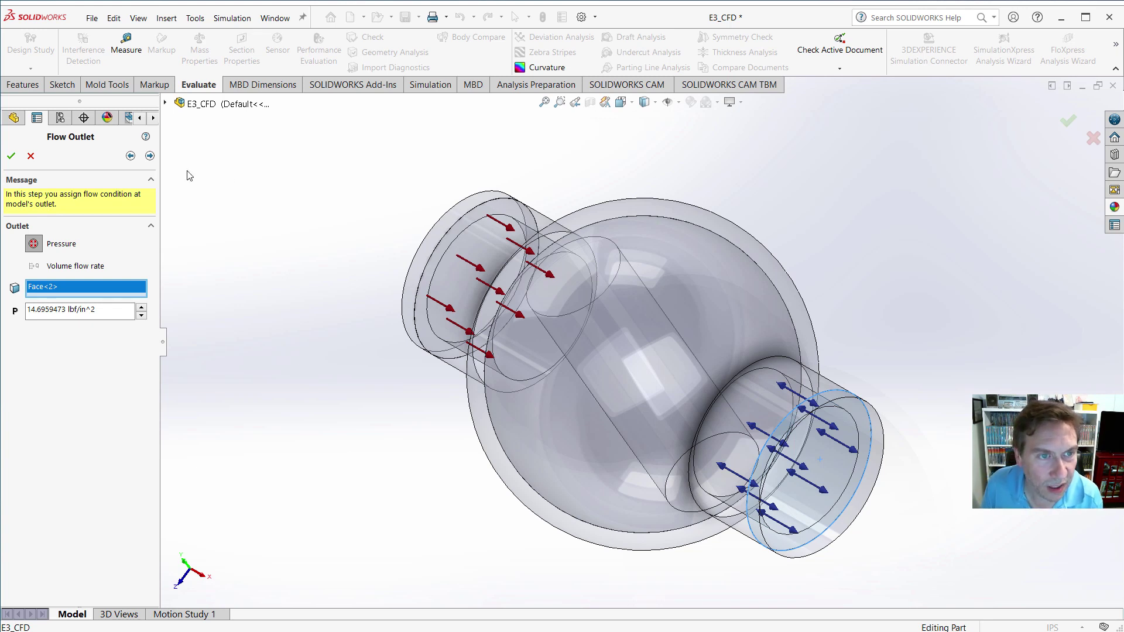
{"action": "left_click", "coordinate": [150, 156]}
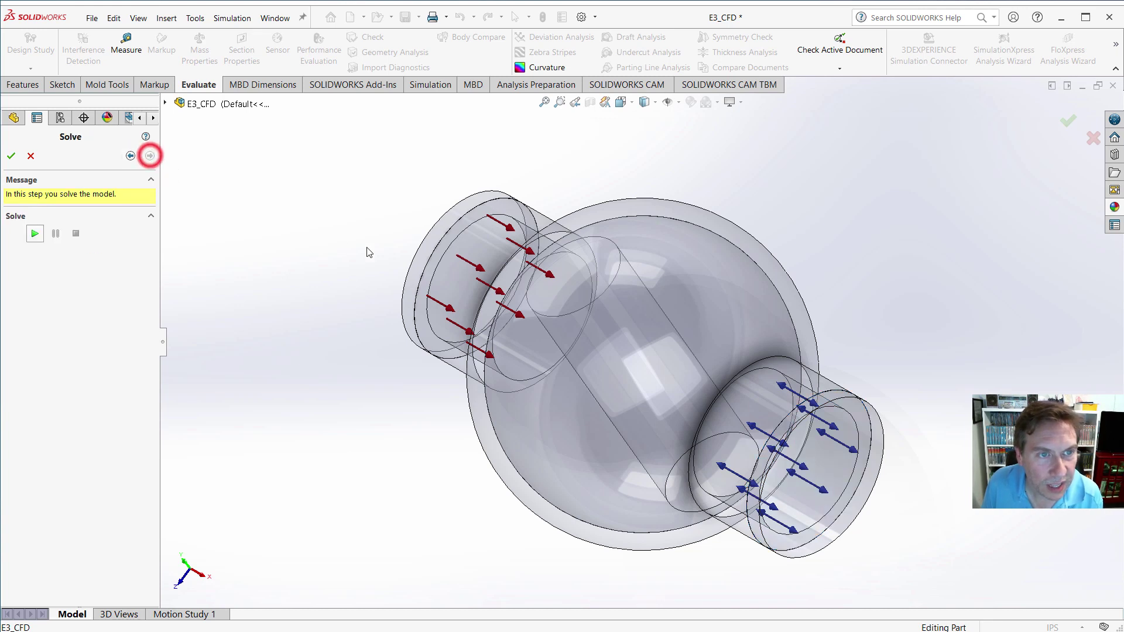
Solve the flow model while watching CPU load in Task Manager, then move it off screen.
{"action": "left_click", "coordinate": [34, 234]}
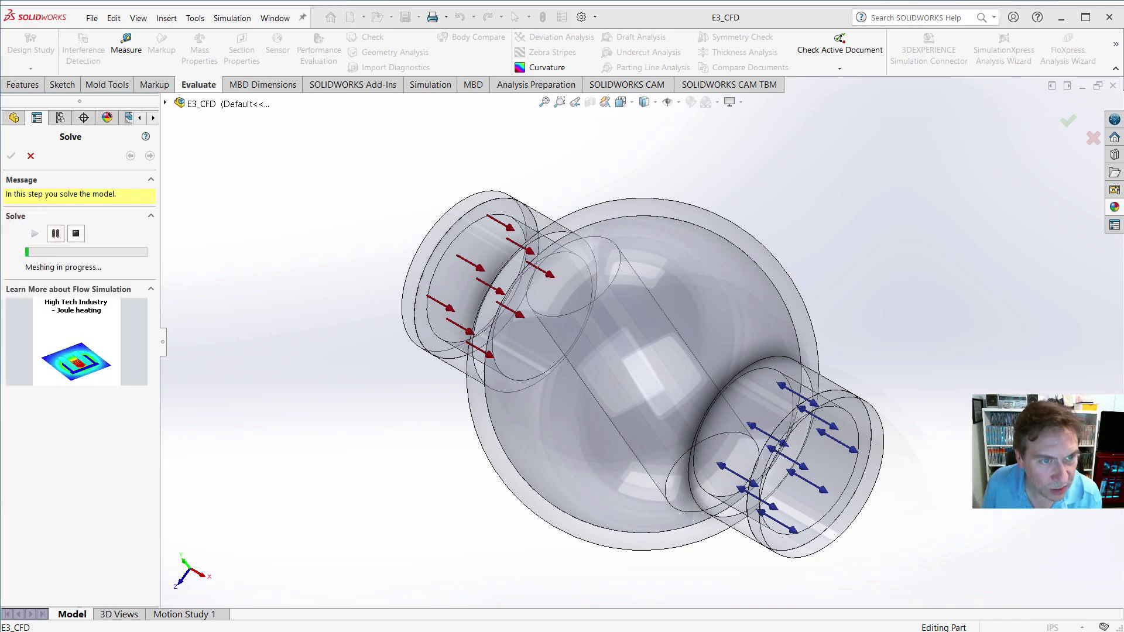
{"action": "key", "text": "ctrl+shift+Escape"}
{"action": "left_click_drag", "start_coordinate": [123, 122], "coordinate": [964, 137]}
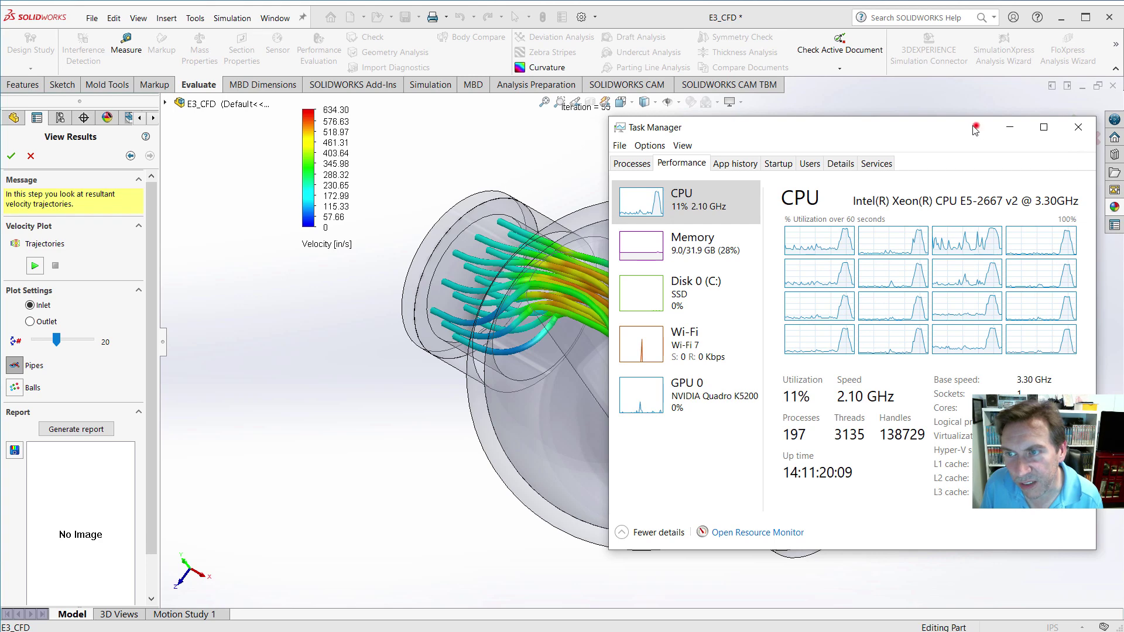
{"action": "left_click_drag", "start_coordinate": [942, 137], "coordinate": [0, 223]}
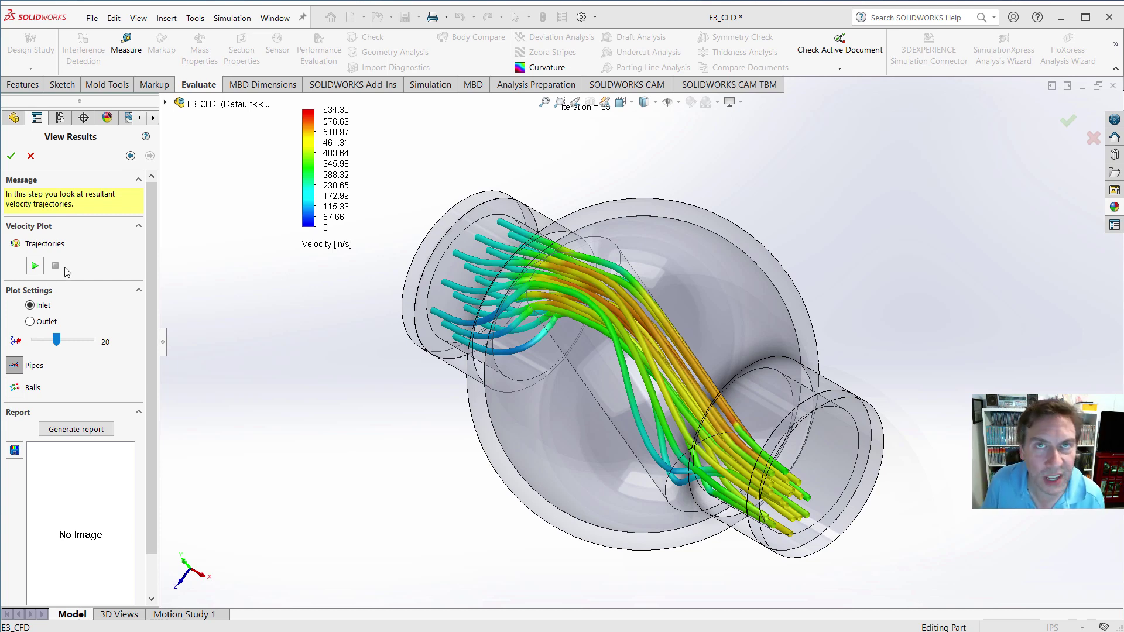
Animate the velocity trajectory pipes flowing from inlet to outlet.
{"action": "left_click", "coordinate": [35, 267]}
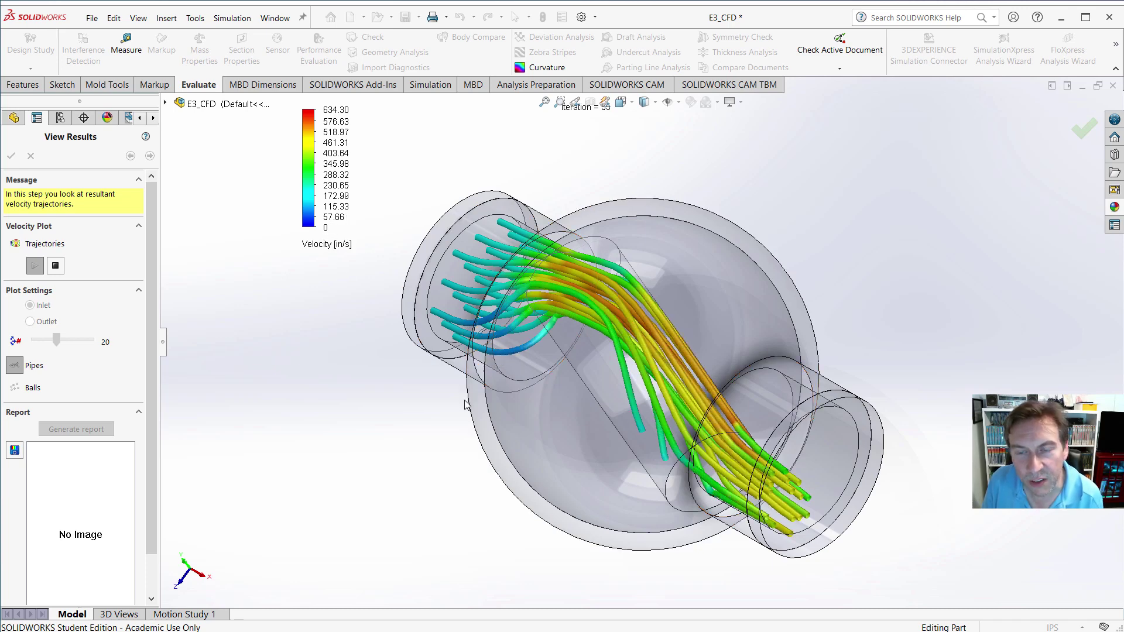
Show trajectories as balls, raise the count to 50, then replay and stop the animation.
{"action": "left_click", "coordinate": [55, 265]}
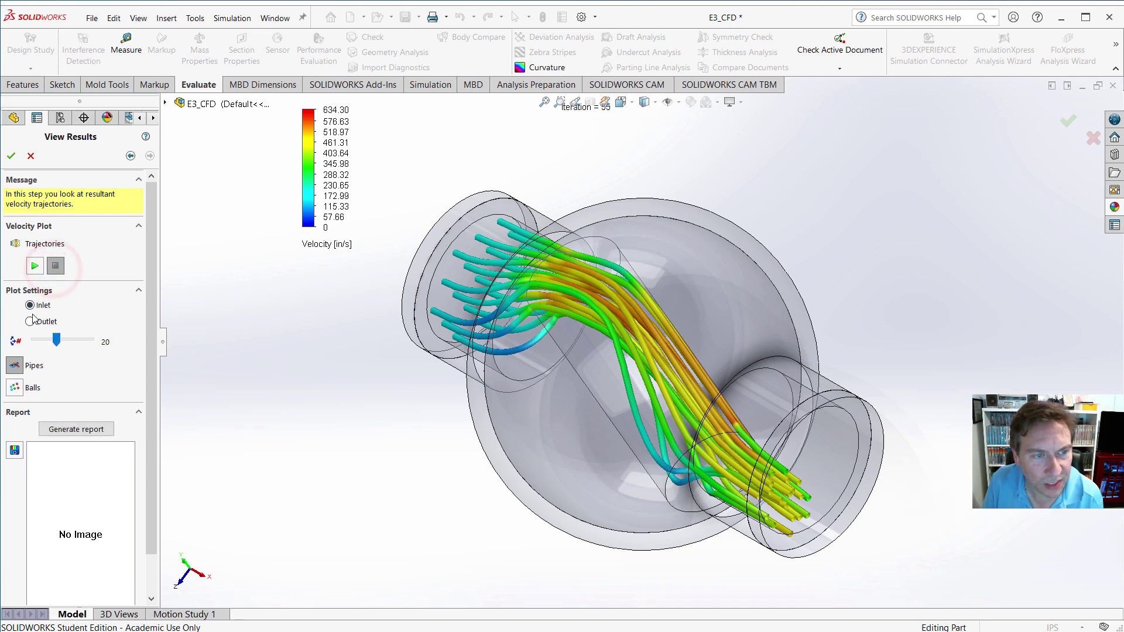
{"action": "left_click", "coordinate": [18, 387]}
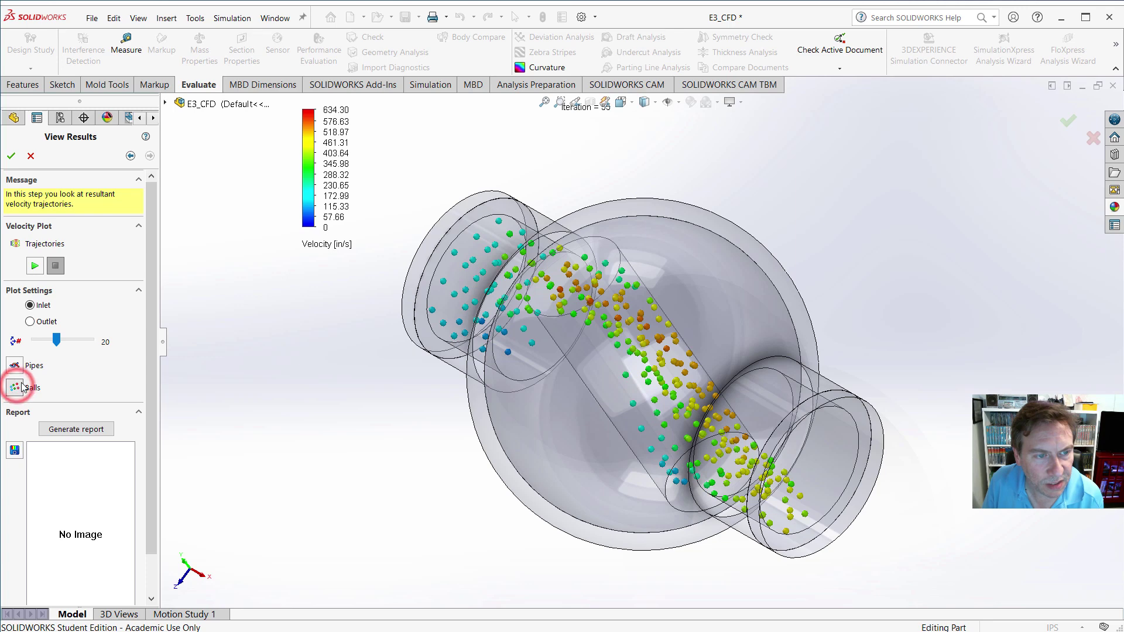
{"action": "left_click_drag", "start_coordinate": [56, 339], "coordinate": [86, 341]}
{"action": "left_click", "coordinate": [35, 266]}
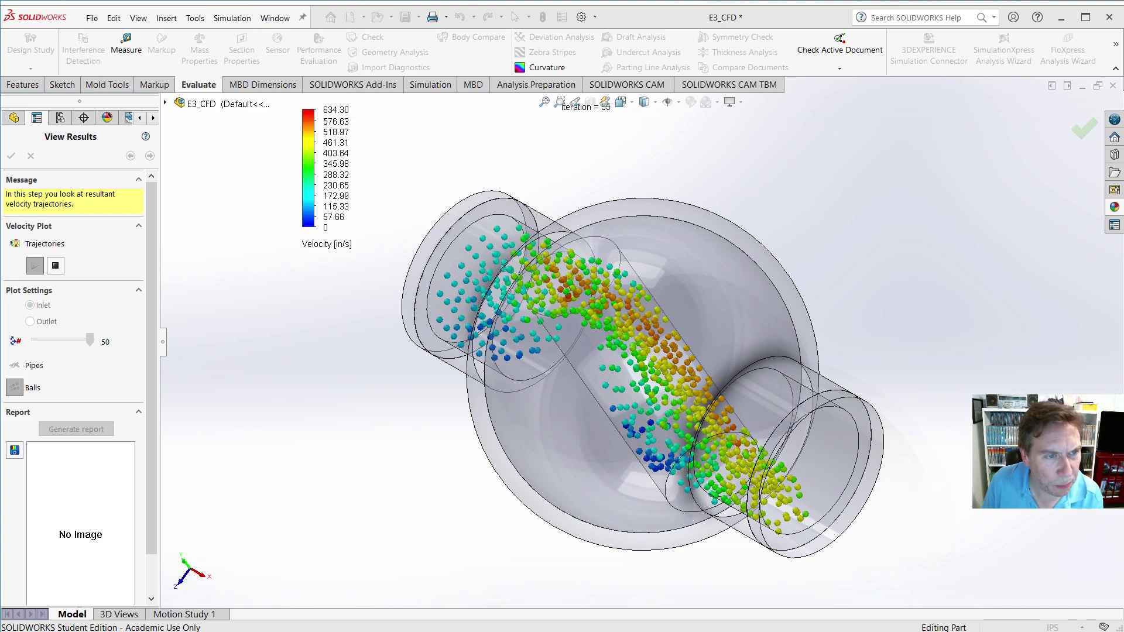
{"action": "left_click", "coordinate": [55, 265]}
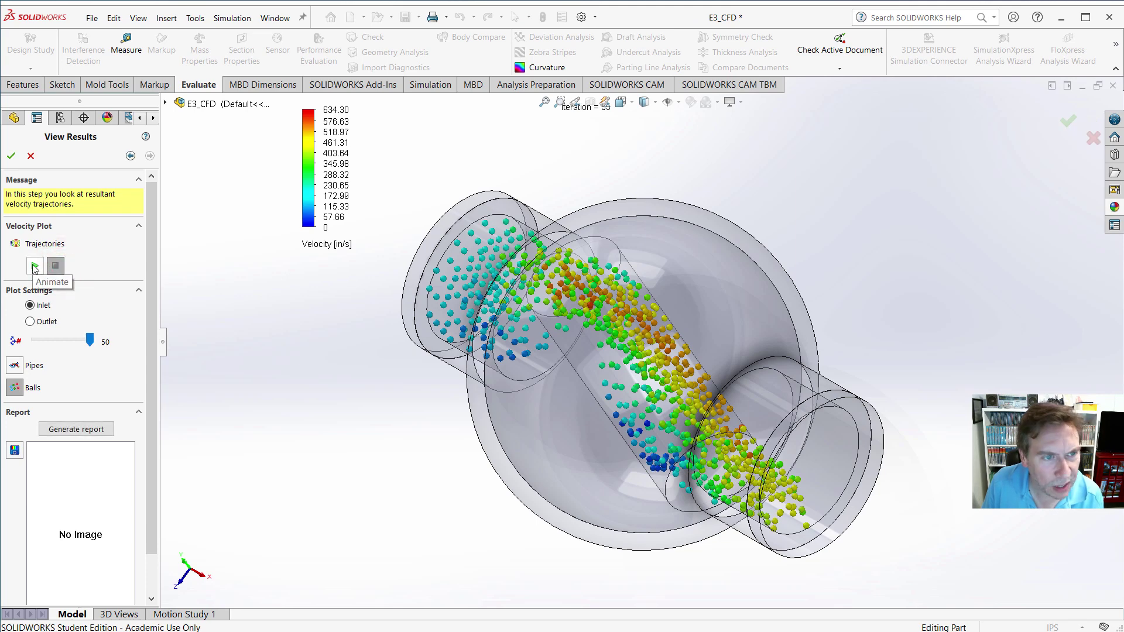
{"action": "left_click", "coordinate": [15, 365]}
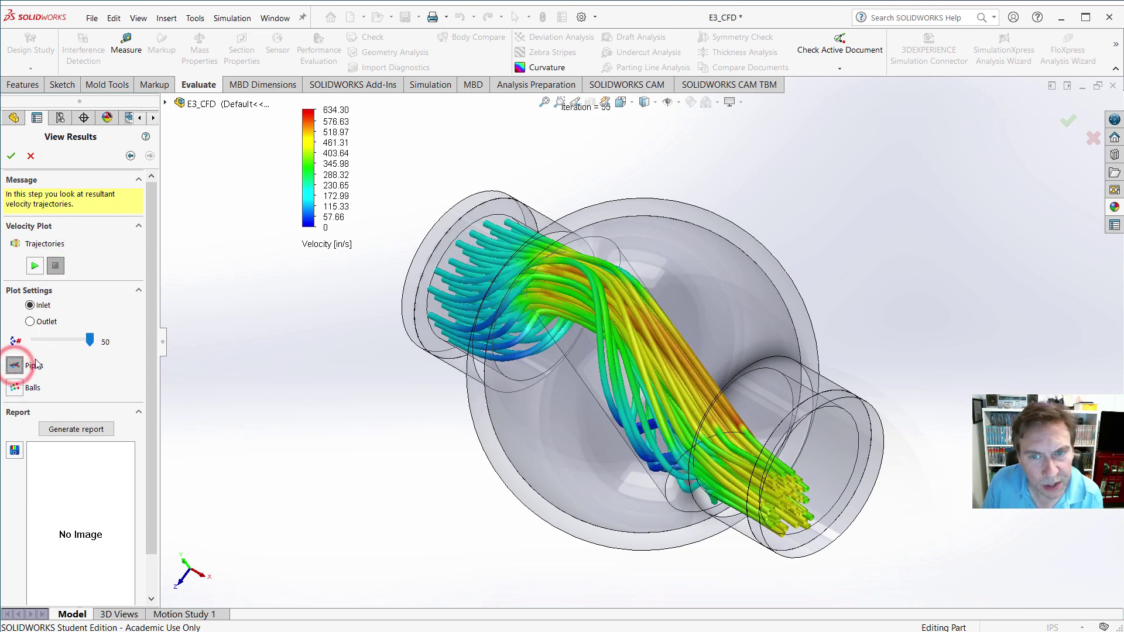